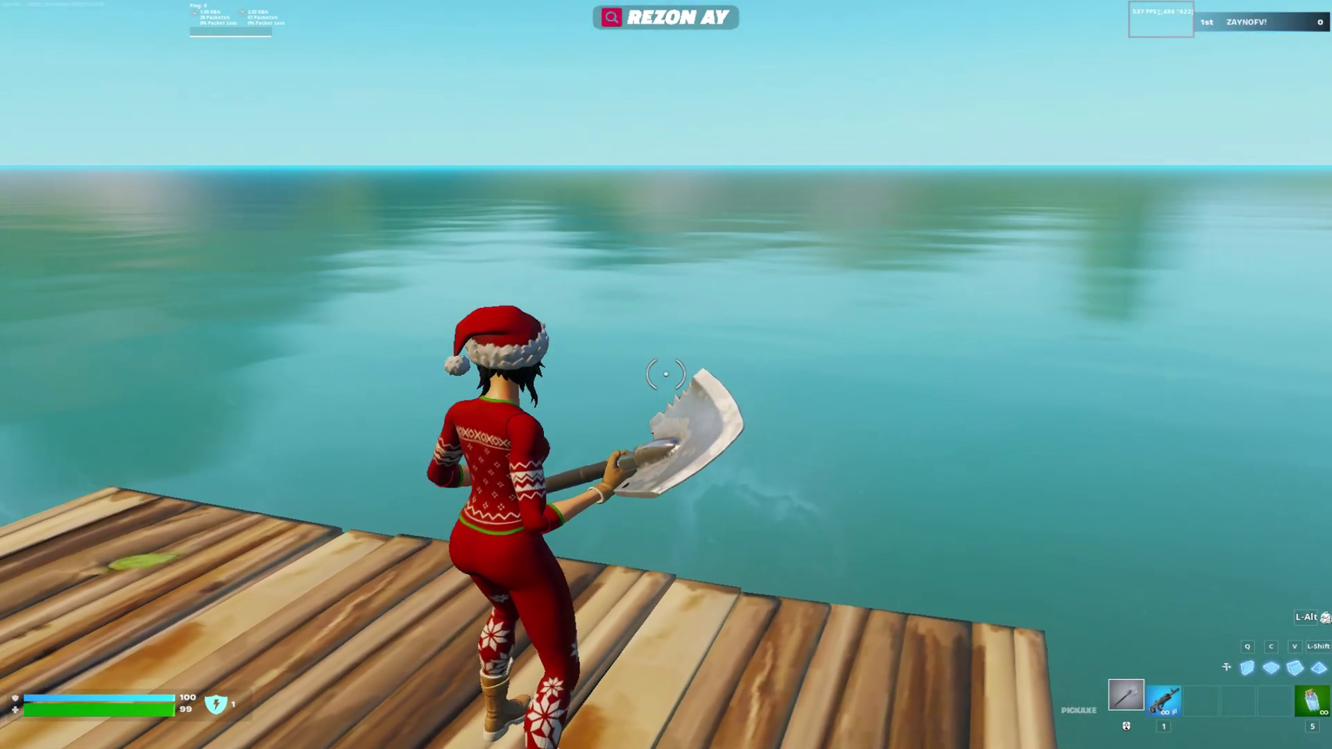
Build ramps and an overhead floor ahead to climb
{"action": "key", "text": "v"}
{"action": "key", "text": "space"}
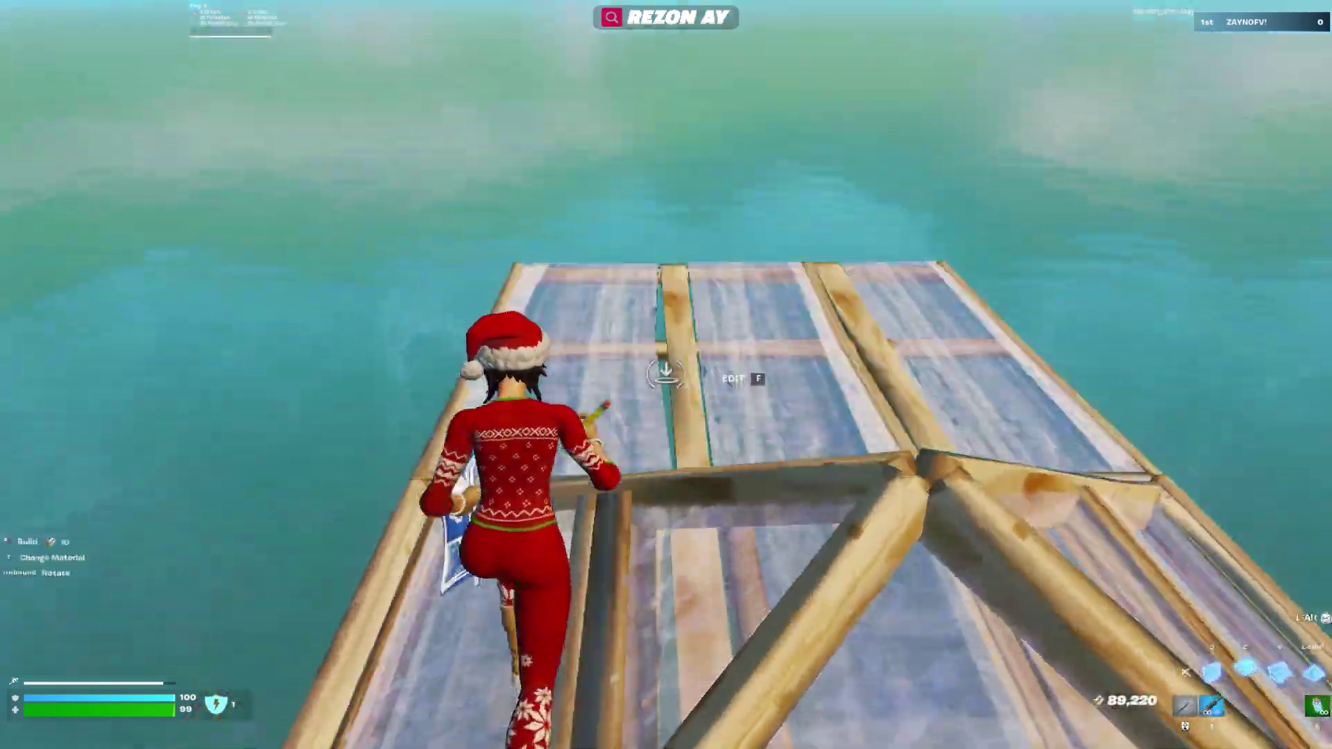
{"action": "left_click", "coordinate": [666, 374]}
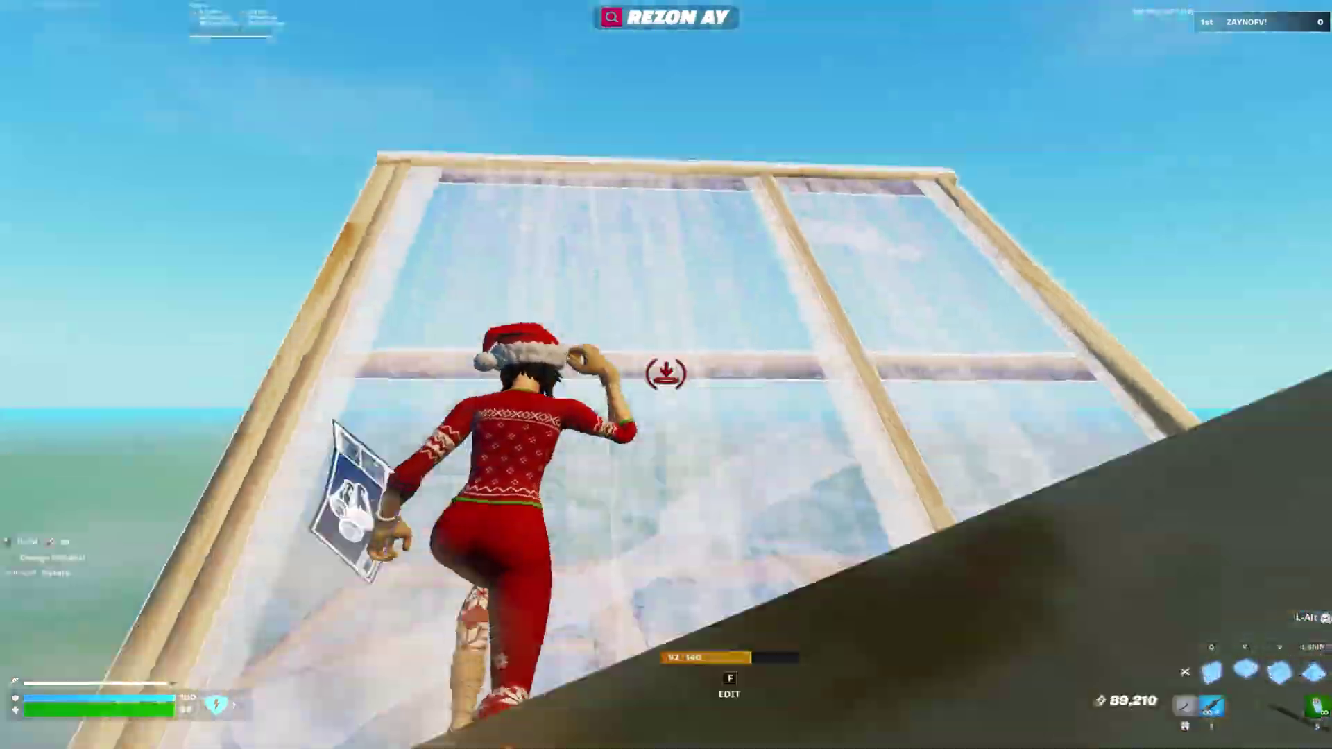
{"action": "left_click", "coordinate": [666, 374]}
{"action": "left_click", "coordinate": [665, 374]}
Build wooden walls around the character, editing one wall along the way
{"action": "left_click", "coordinate": [665, 374]}
{"action": "left_click", "coordinate": [666, 374]}
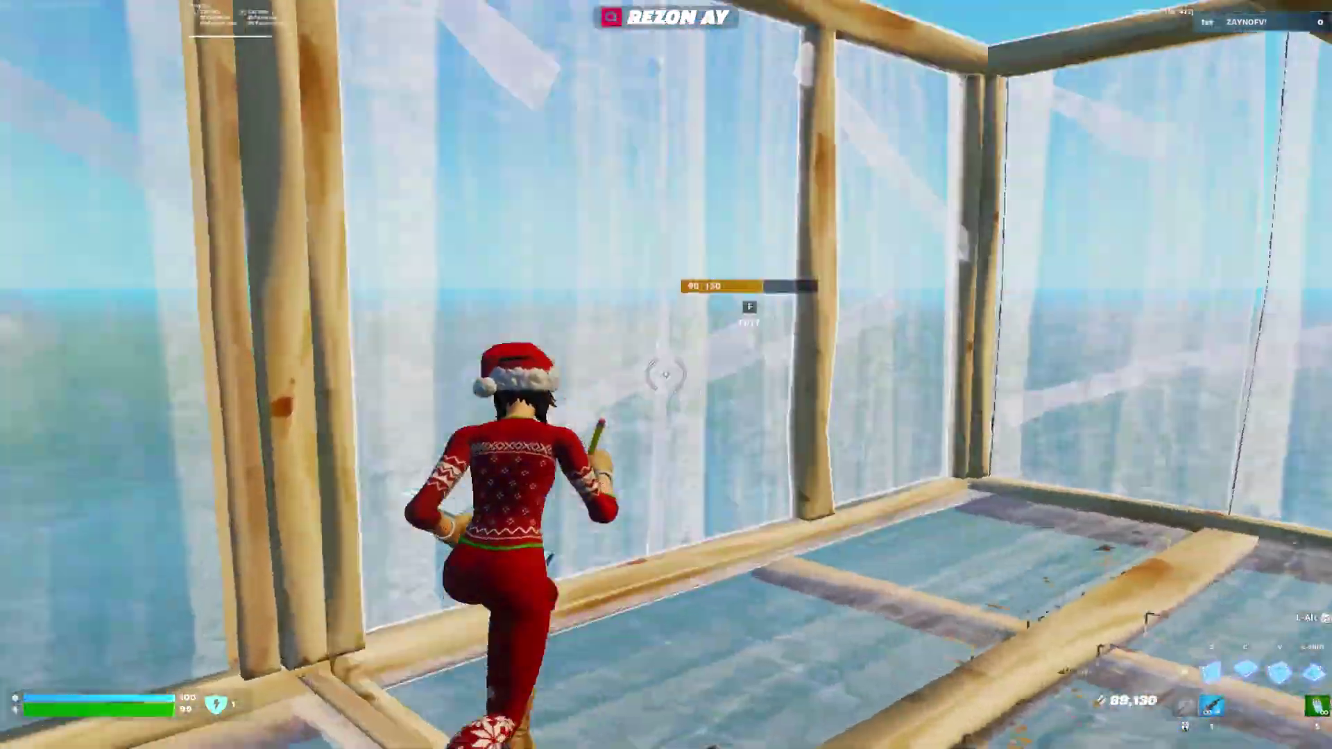
{"action": "left_click", "coordinate": [666, 374]}
{"action": "key", "text": "f"}
{"action": "key", "text": "f"}
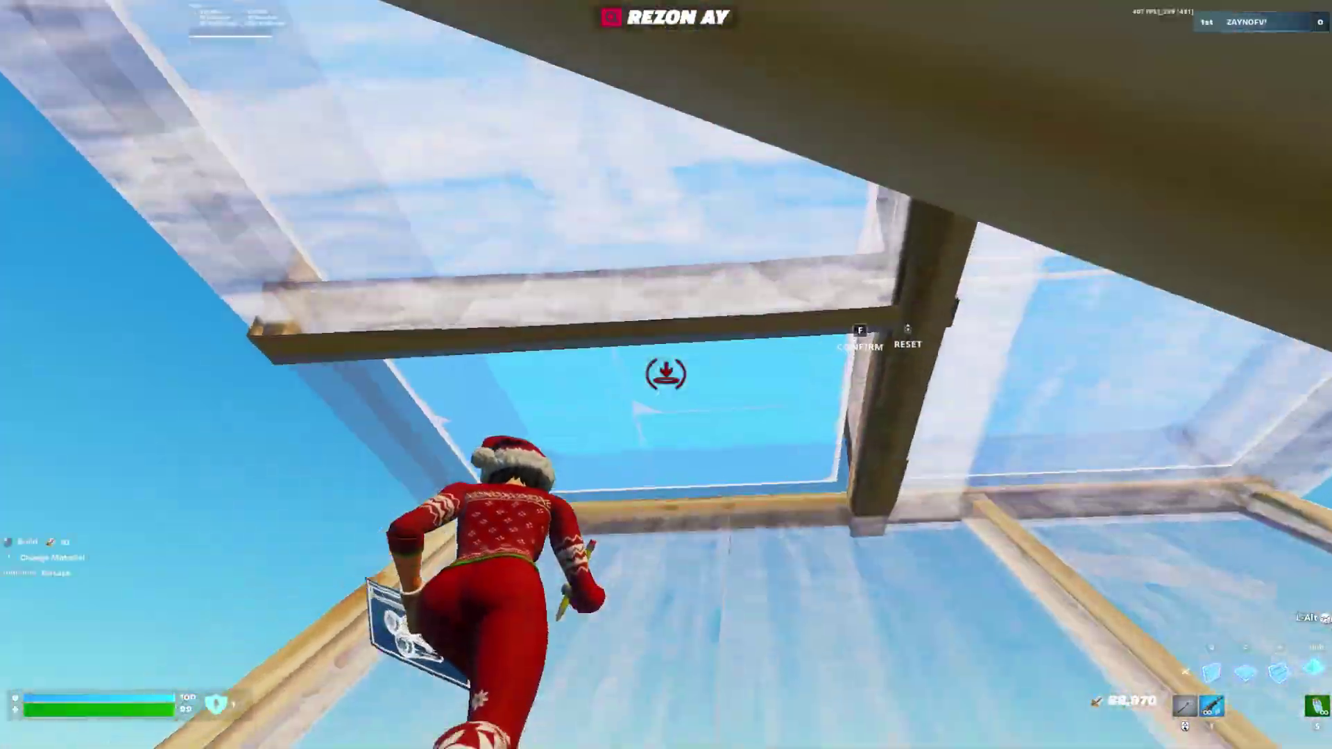
{"action": "left_click", "coordinate": [666, 374]}
{"action": "left_click", "coordinate": [666, 374]}
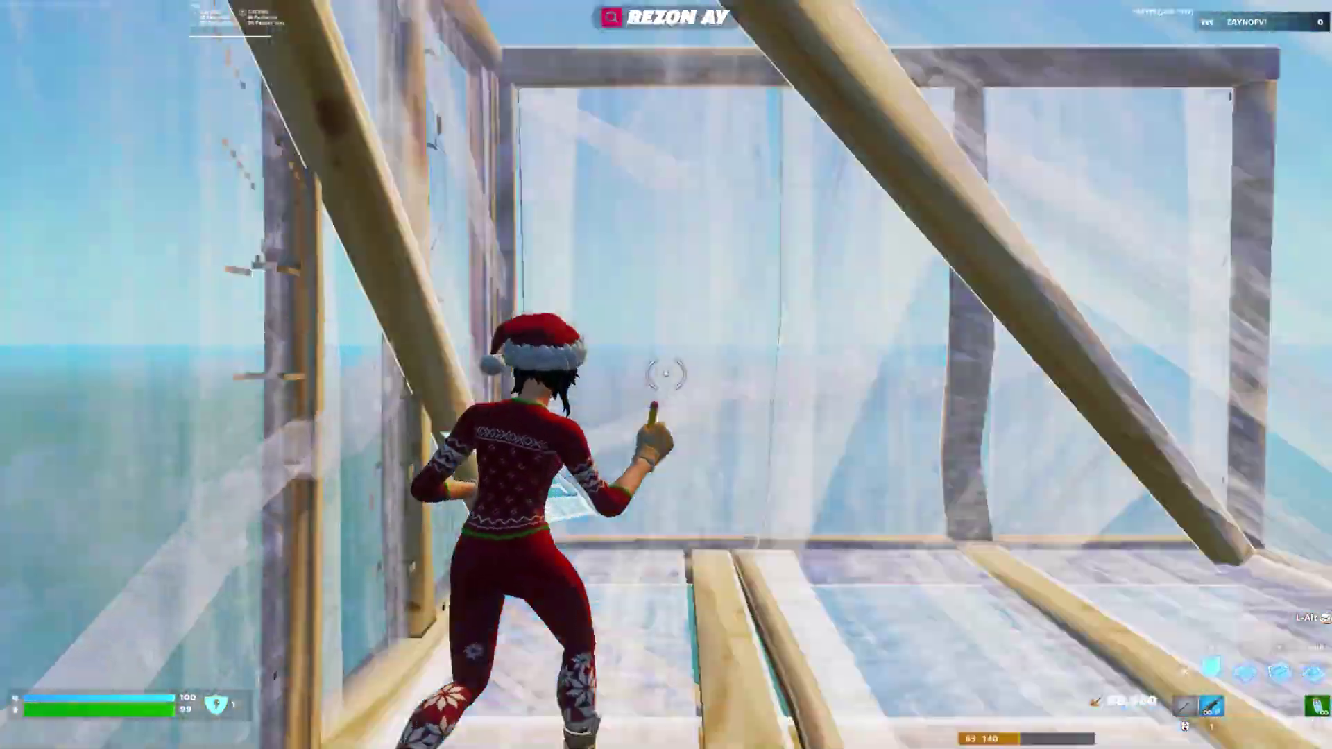
{"action": "left_click", "coordinate": [666, 375]}
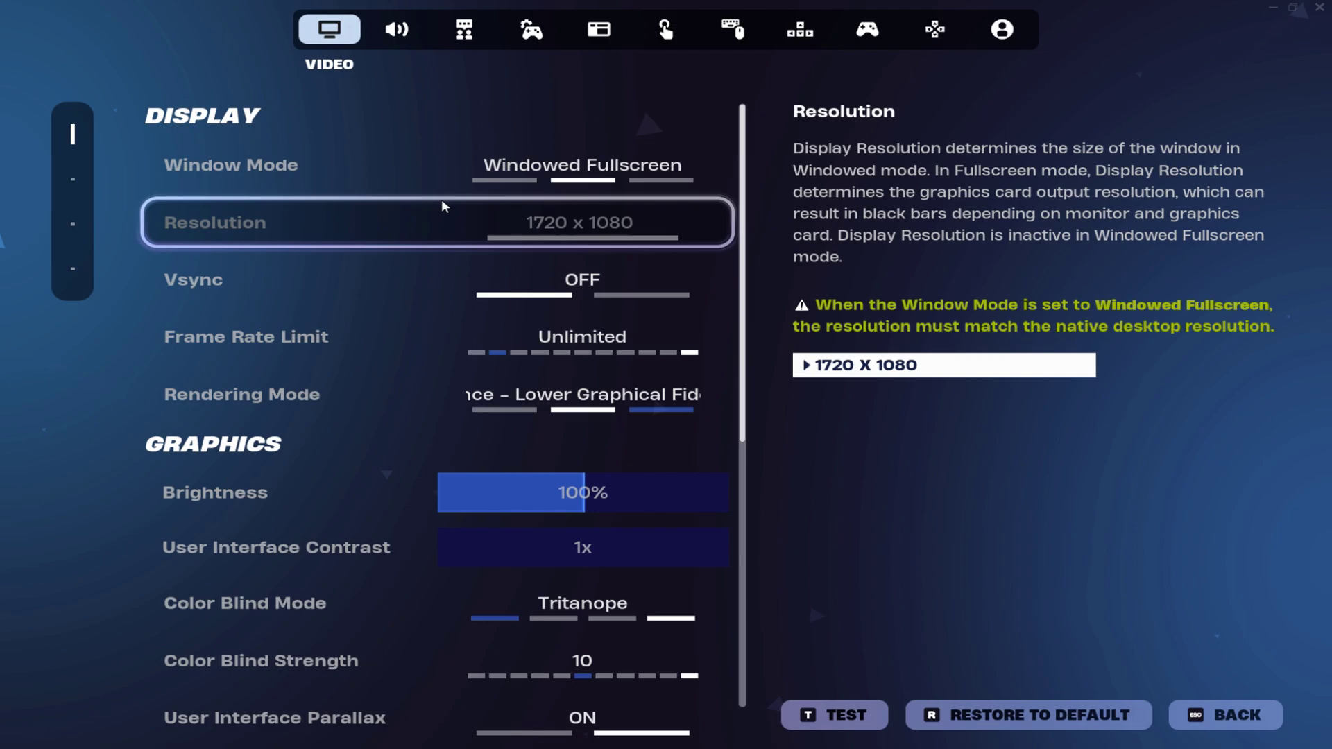
Try Fullscreen and return to Windowed Fullscreen, then set Frame Rate Limit to 240 FPS
{"action": "left_click", "coordinate": [451, 165]}
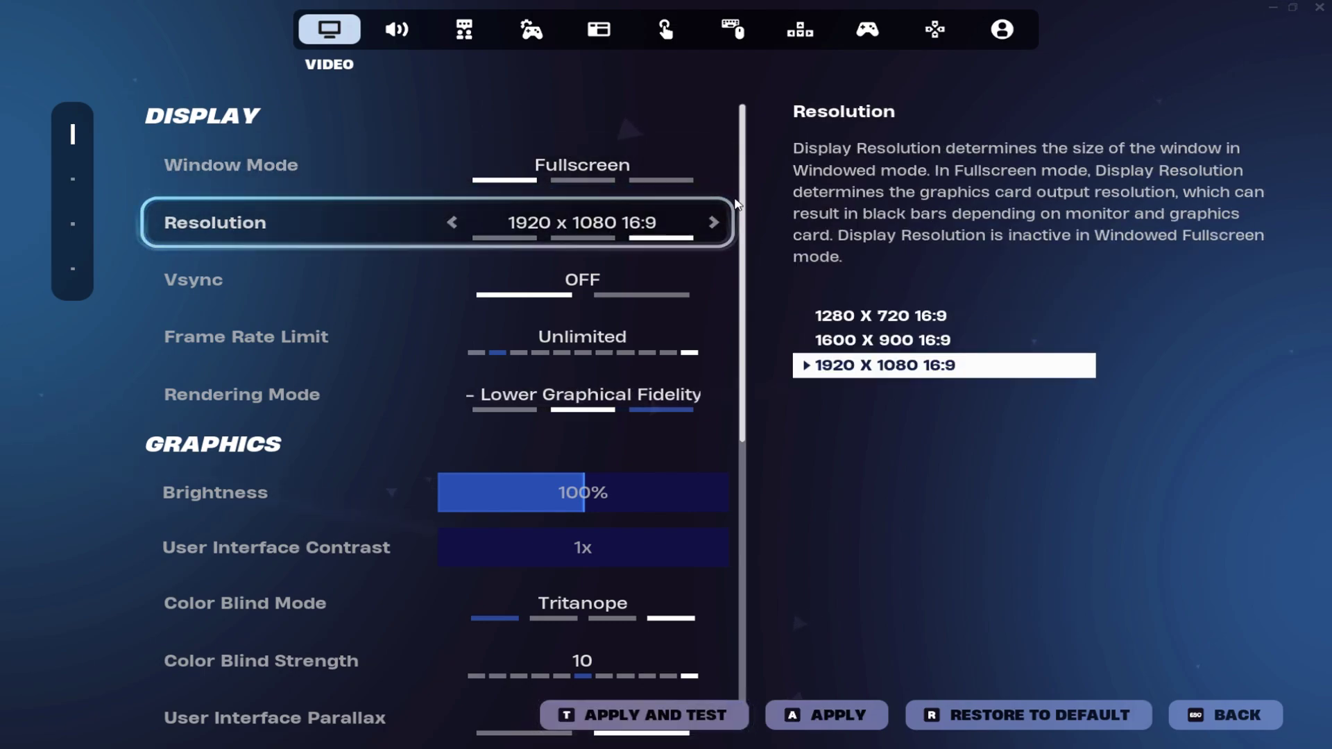
{"action": "left_click", "coordinate": [714, 166]}
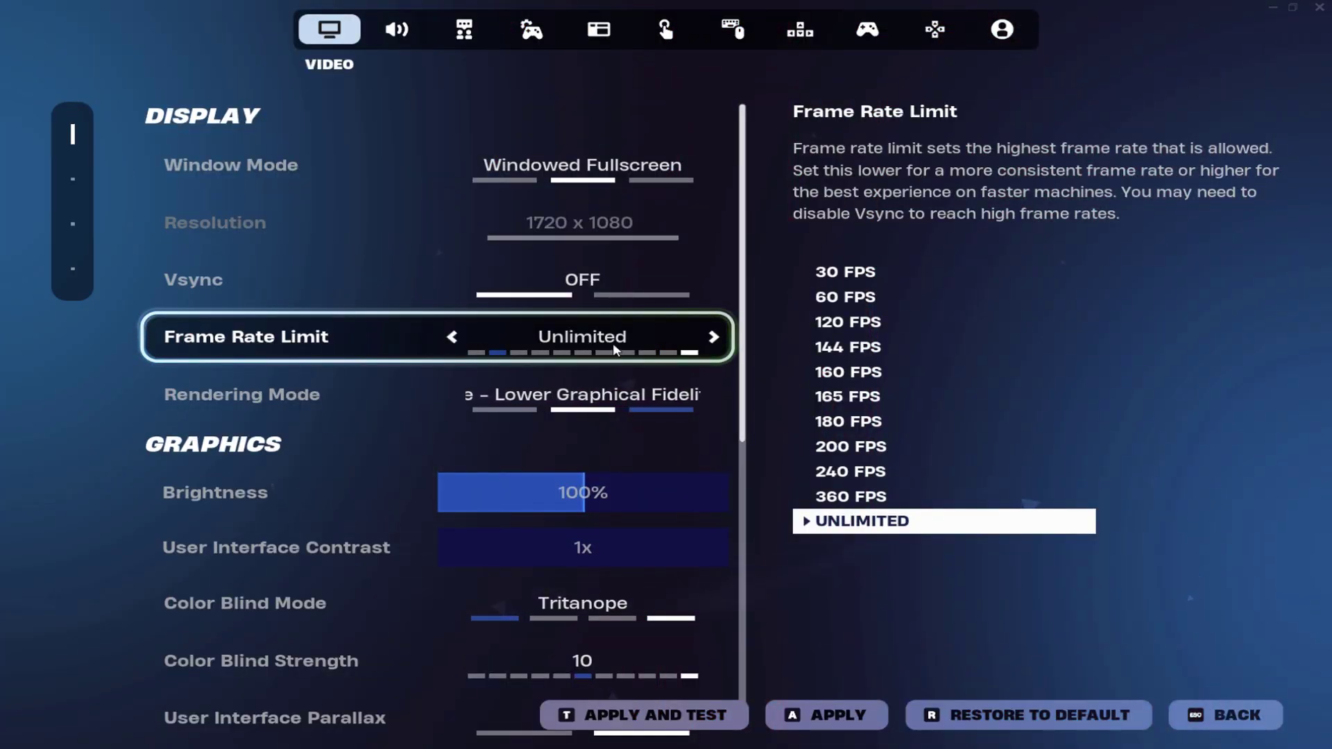
{"action": "left_click", "coordinate": [452, 337]}
{"action": "left_click", "coordinate": [451, 337]}
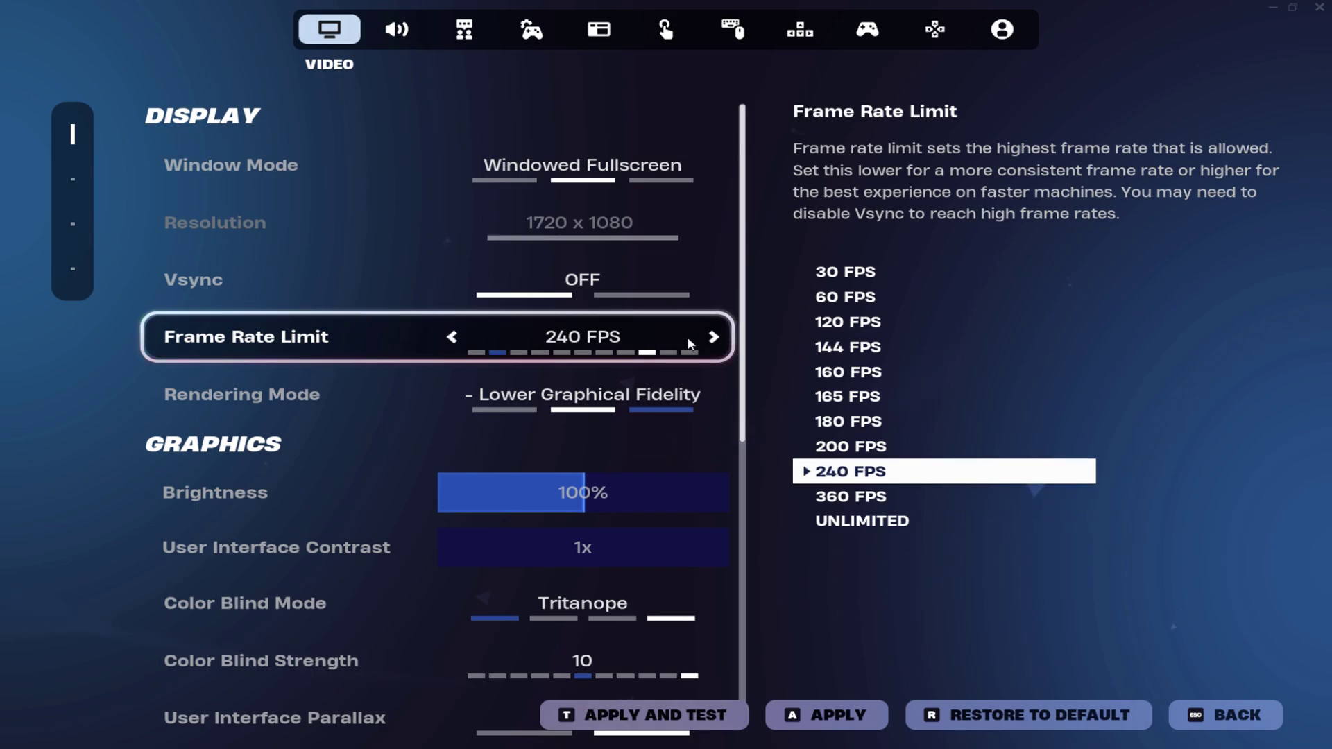
{"action": "left_click", "coordinate": [701, 340]}
{"action": "left_click", "coordinate": [700, 340]}
{"action": "key", "text": "Left"}
{"action": "key", "text": "Left"}
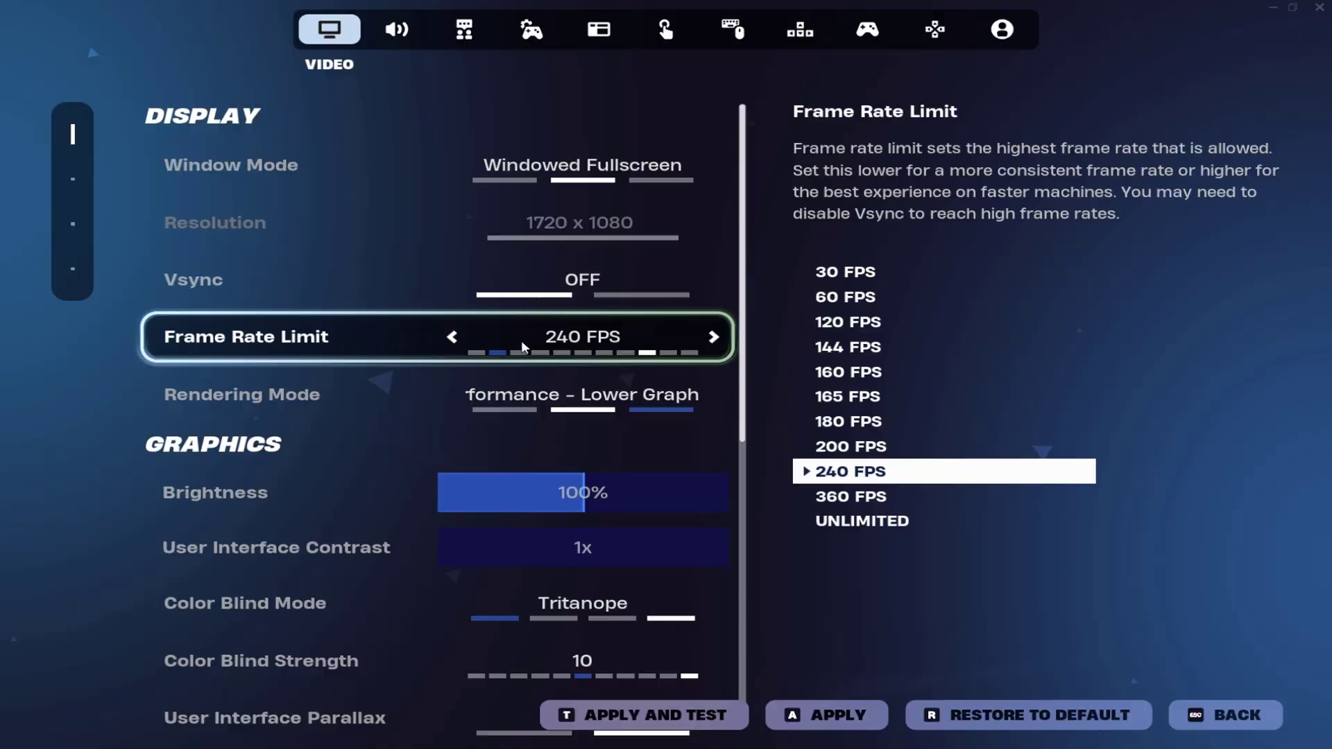
Restore Frame Rate Limit to Unlimited, lower 3D Resolution to 90%, and apply
{"action": "key", "text": "Right"}
{"action": "key", "text": "Right"}
{"action": "scroll", "coordinate": [521, 340], "scroll_direction": "down", "scroll_amount": 2}
{"action": "scroll", "coordinate": [565, 360], "scroll_direction": "up", "scroll_amount": 1}
{"action": "scroll", "coordinate": [465, 398], "scroll_direction": "down", "scroll_amount": 2}
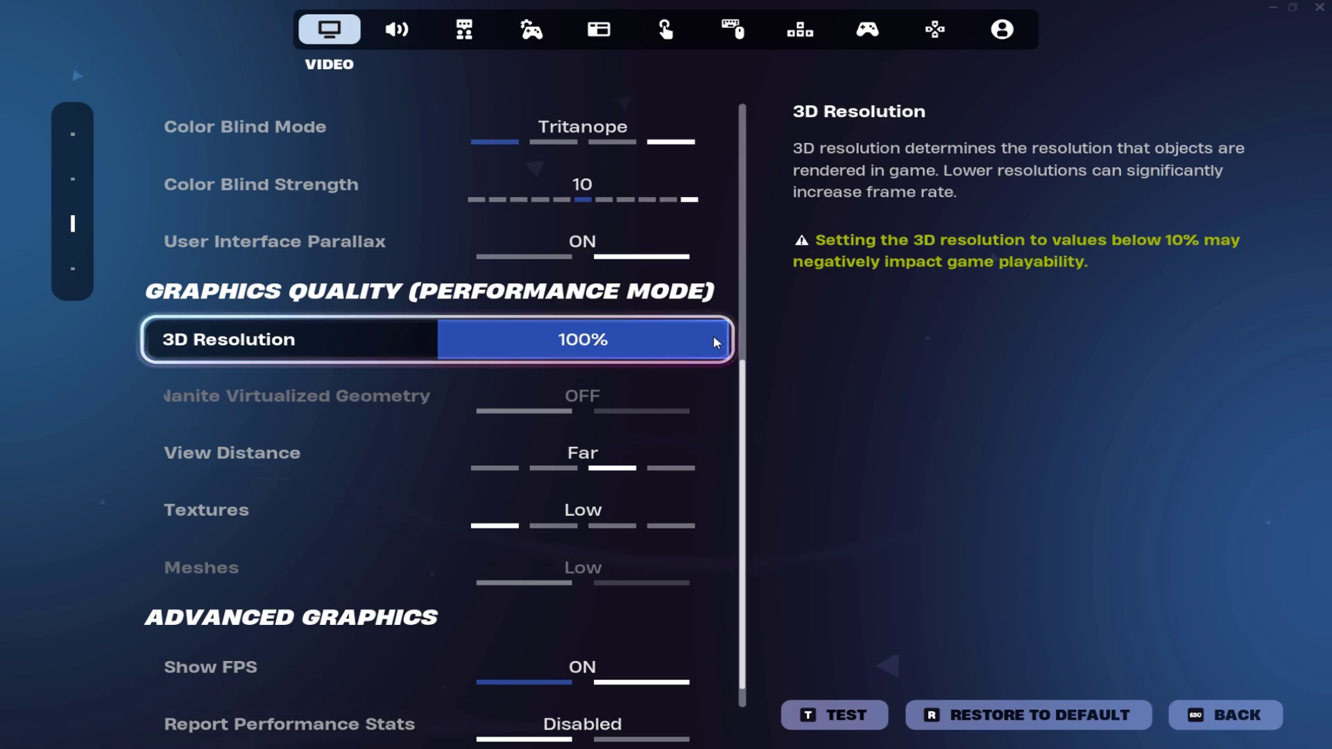
{"action": "left_click_drag", "start_coordinate": [716, 342], "coordinate": [710, 336]}
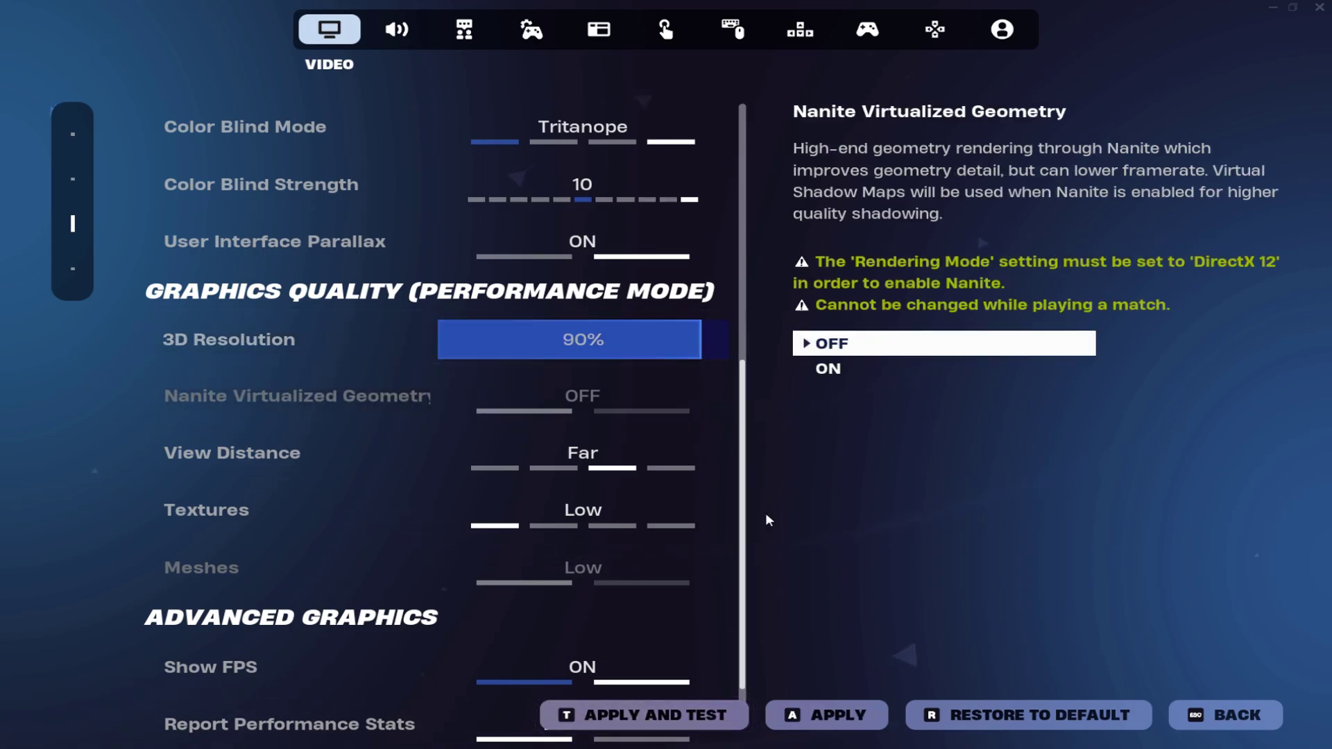
{"action": "left_click", "coordinate": [825, 715]}
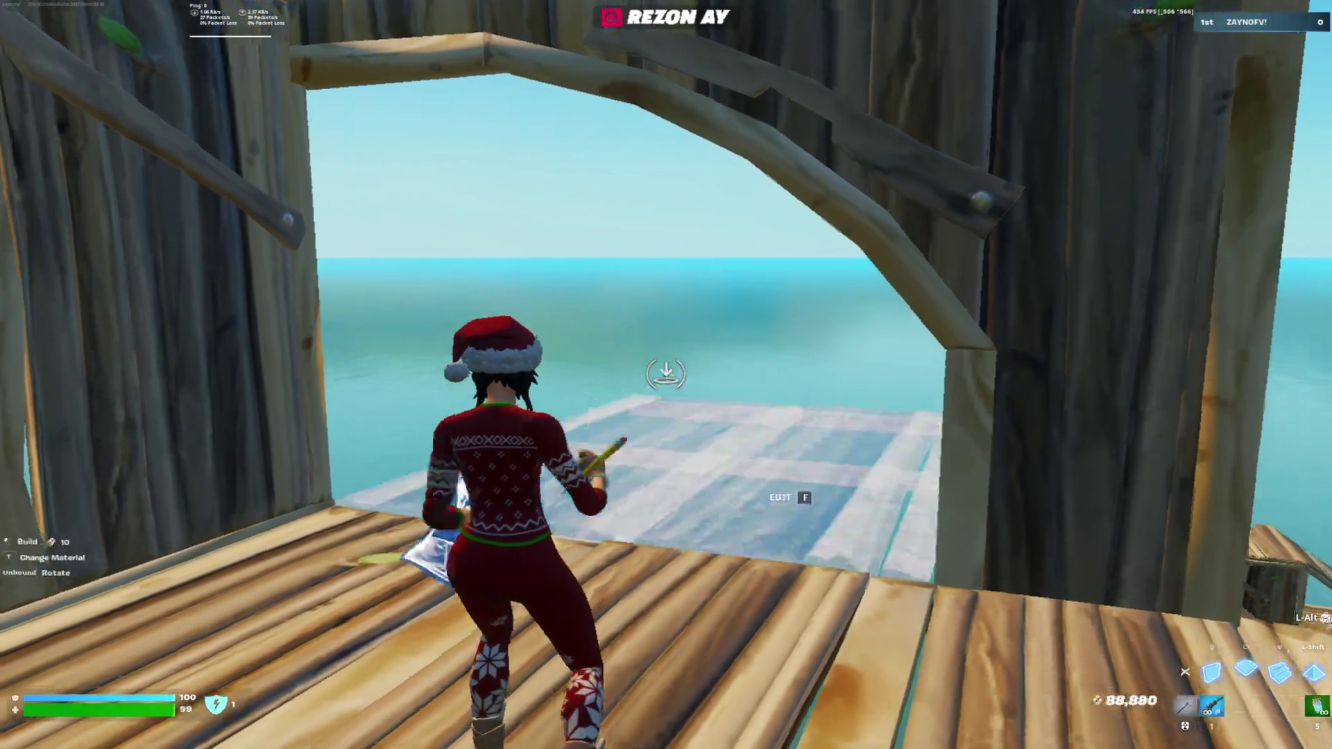
Build walls, floors and ramps while climbing, then switch to the pickaxe and reopen Video settings
{"action": "key", "text": "q"}
{"action": "key", "text": "c"}
{"action": "key", "text": "q"}
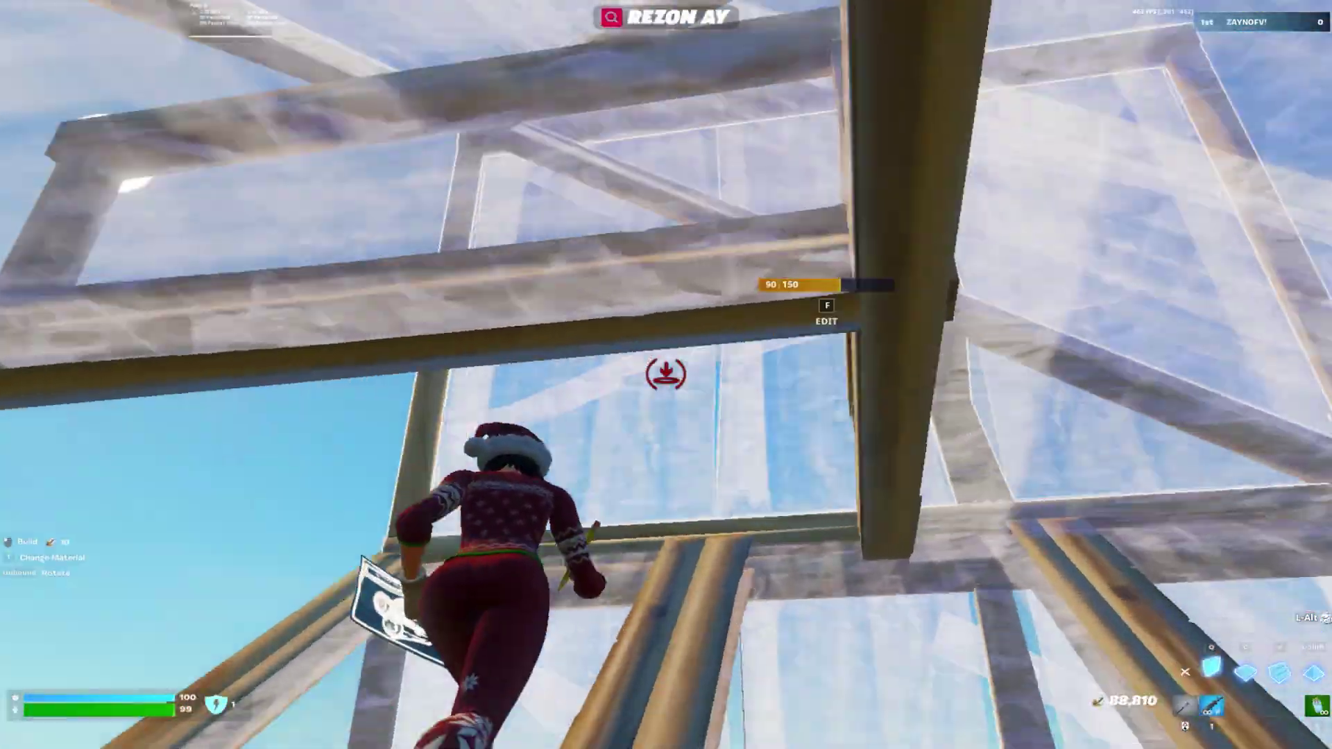
{"action": "key", "text": "v"}
{"action": "key", "text": "q"}
{"action": "key", "text": "v"}
{"action": "key", "text": "c"}
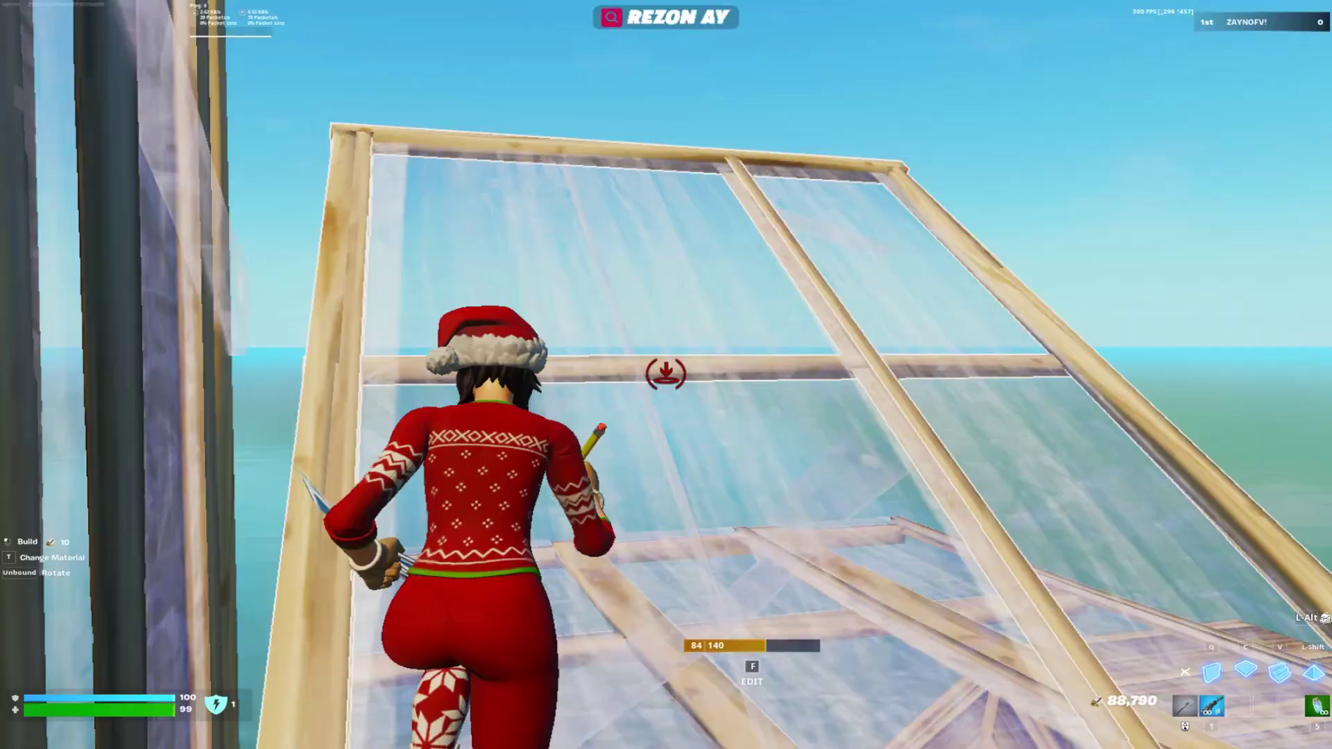
{"action": "key", "text": "c"}
{"action": "key", "text": "f"}
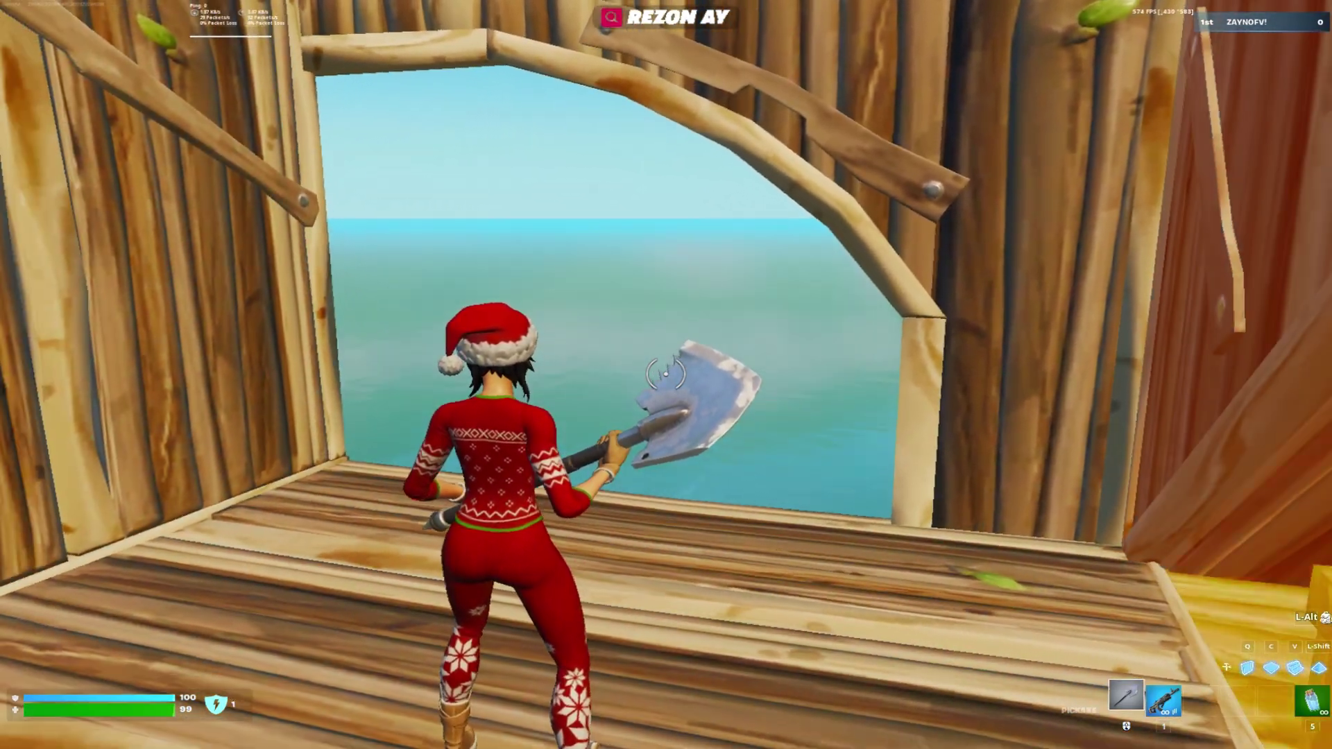
{"action": "key", "text": "Escape"}
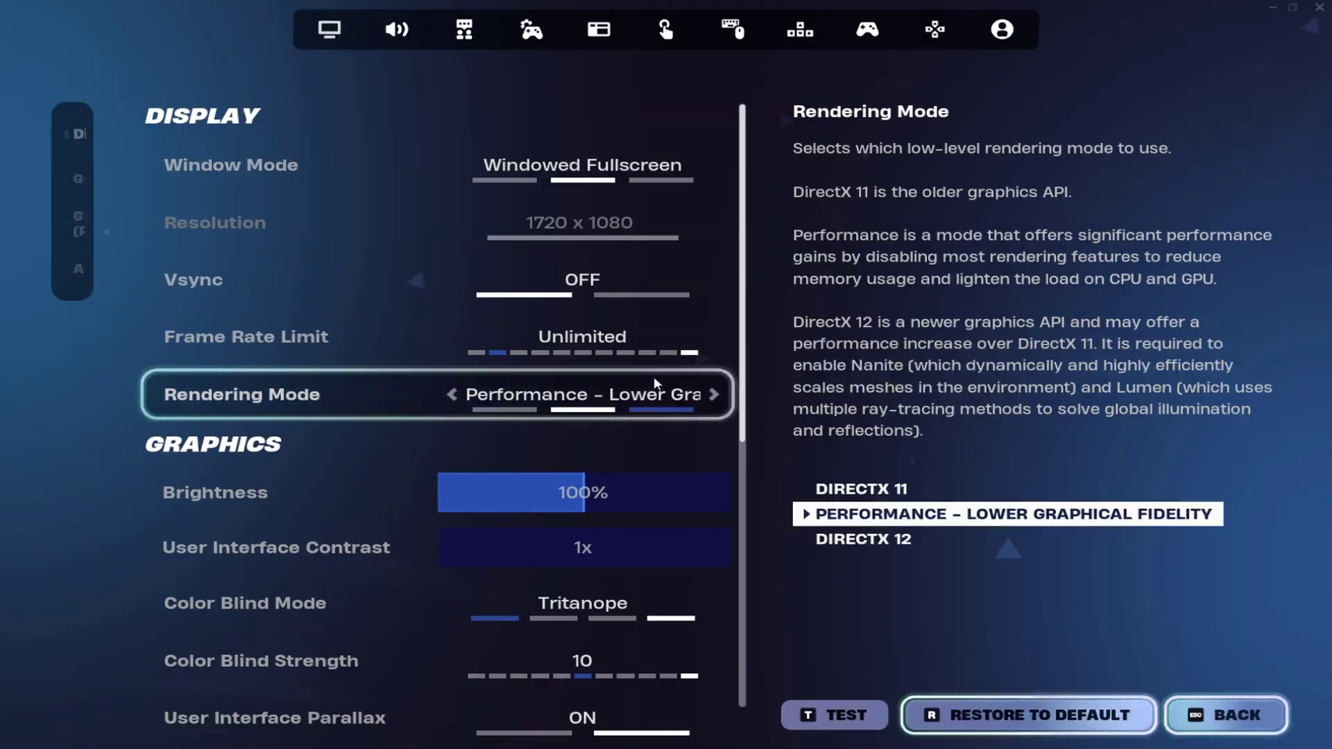
{"action": "scroll", "coordinate": [653, 383], "scroll_direction": "down", "scroll_amount": 5}
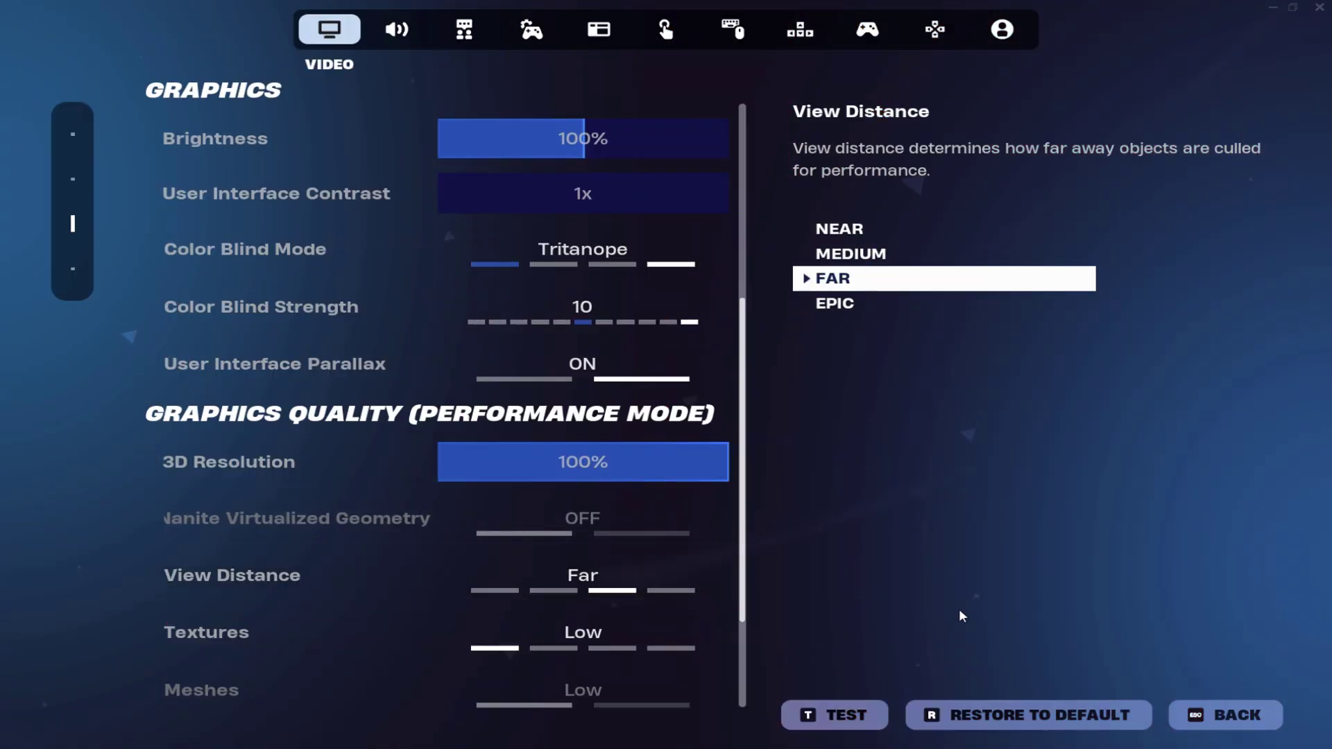
Return to play, swing the pickaxe, then reopen settings and set View Distance to Near
{"action": "left_click", "coordinate": [1205, 720]}
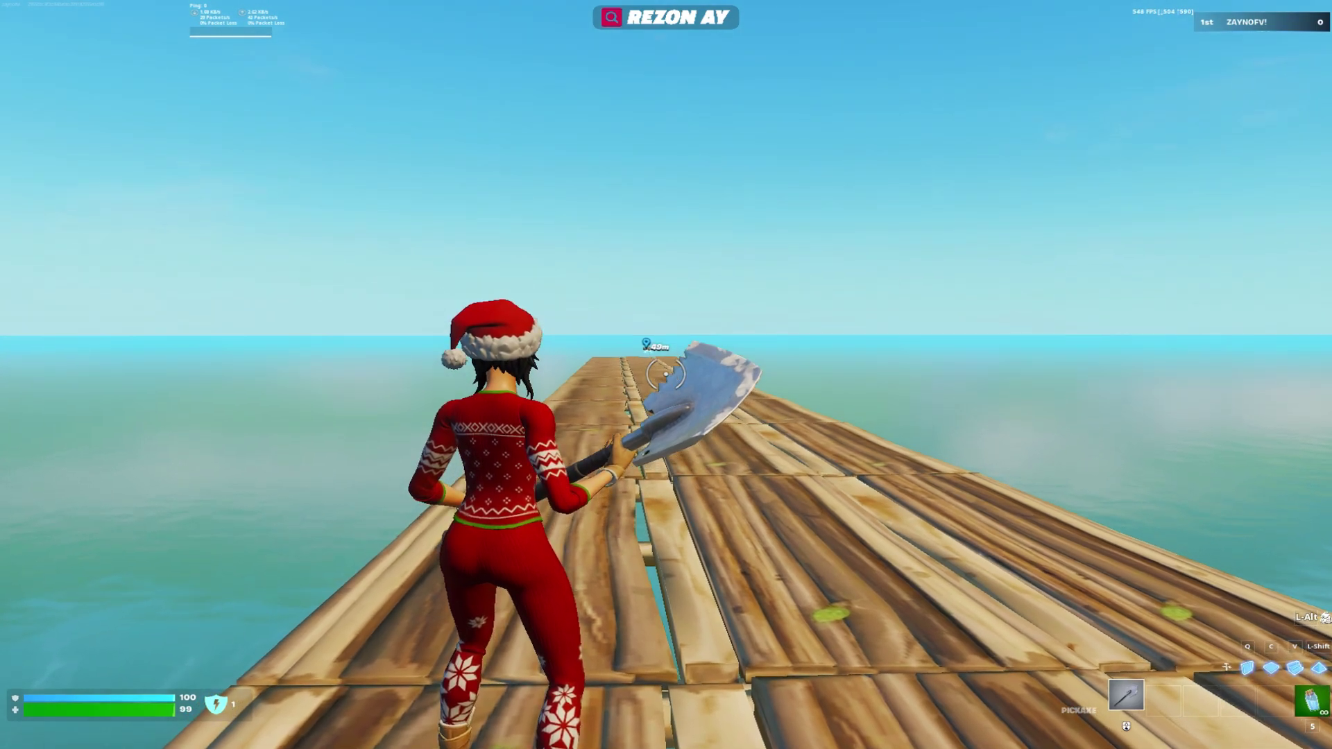
{"action": "left_click", "coordinate": [666, 374]}
{"action": "left_click", "coordinate": [666, 375]}
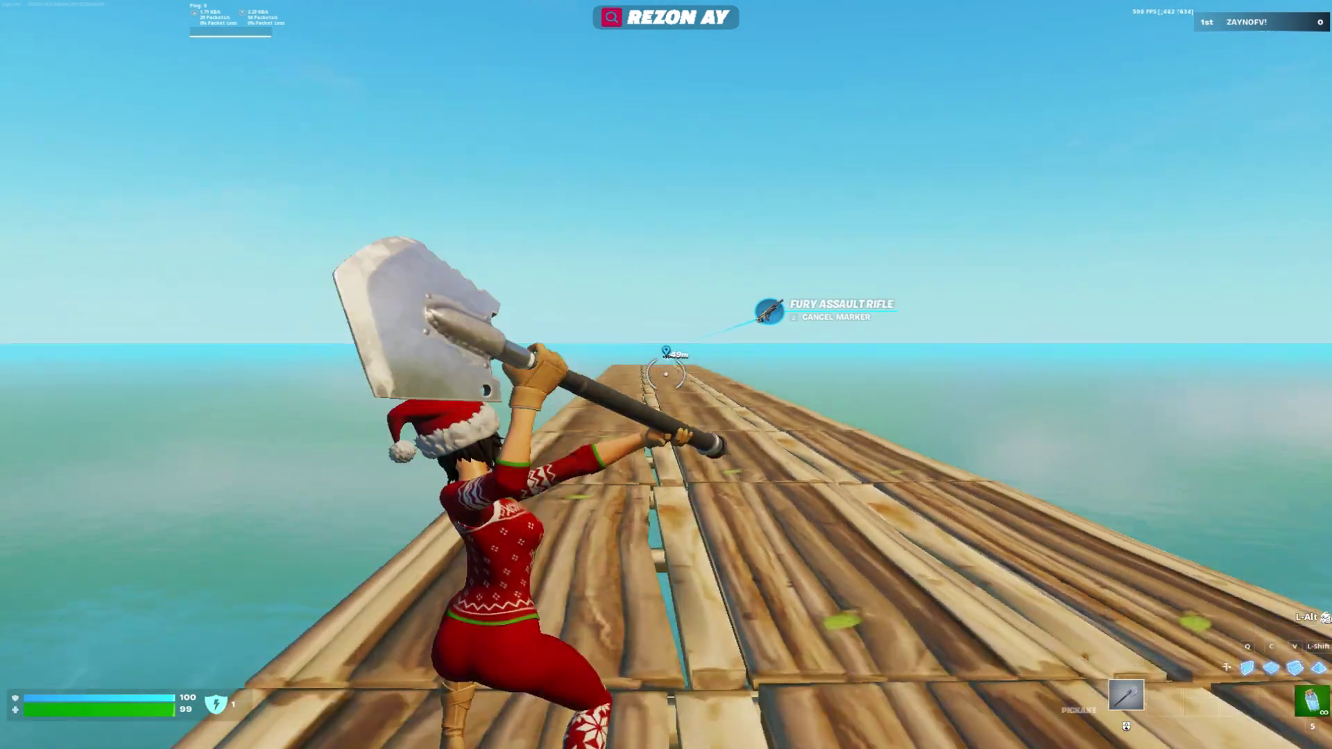
{"action": "key", "text": "Escape"}
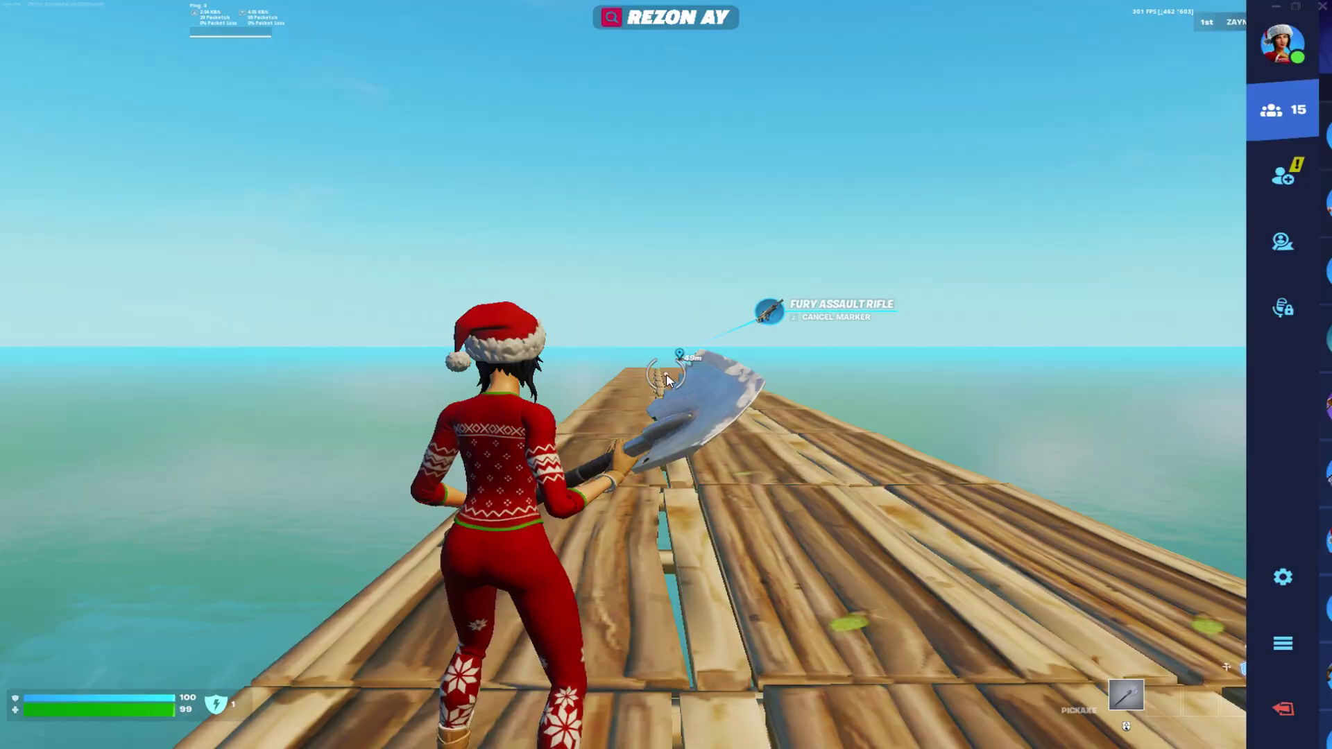
{"action": "scroll", "coordinate": [458, 444], "scroll_direction": "down", "scroll_amount": 2}
{"action": "left_click", "coordinate": [455, 508]}
{"action": "left_click", "coordinate": [454, 508]}
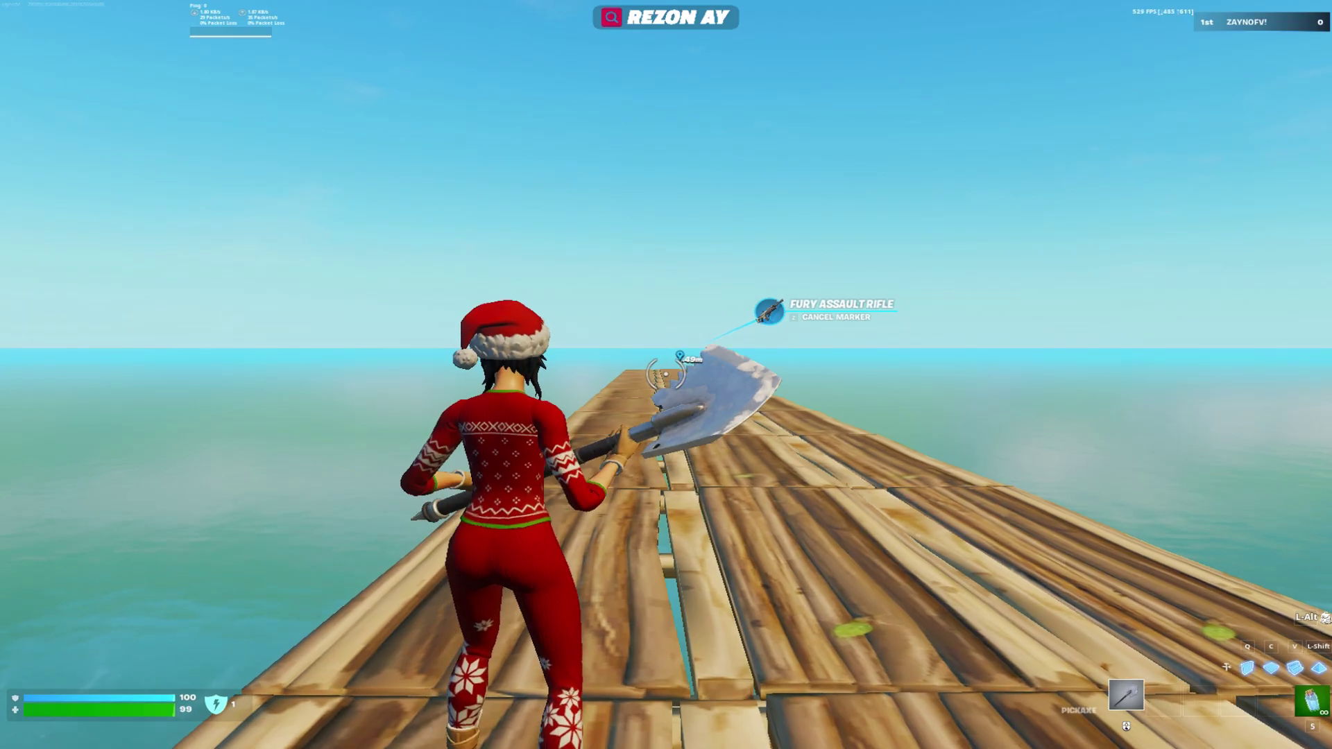
Run along the wooden bridge, then reopen Video settings and raise View Distance to Far
{"action": "key", "text": "w"}
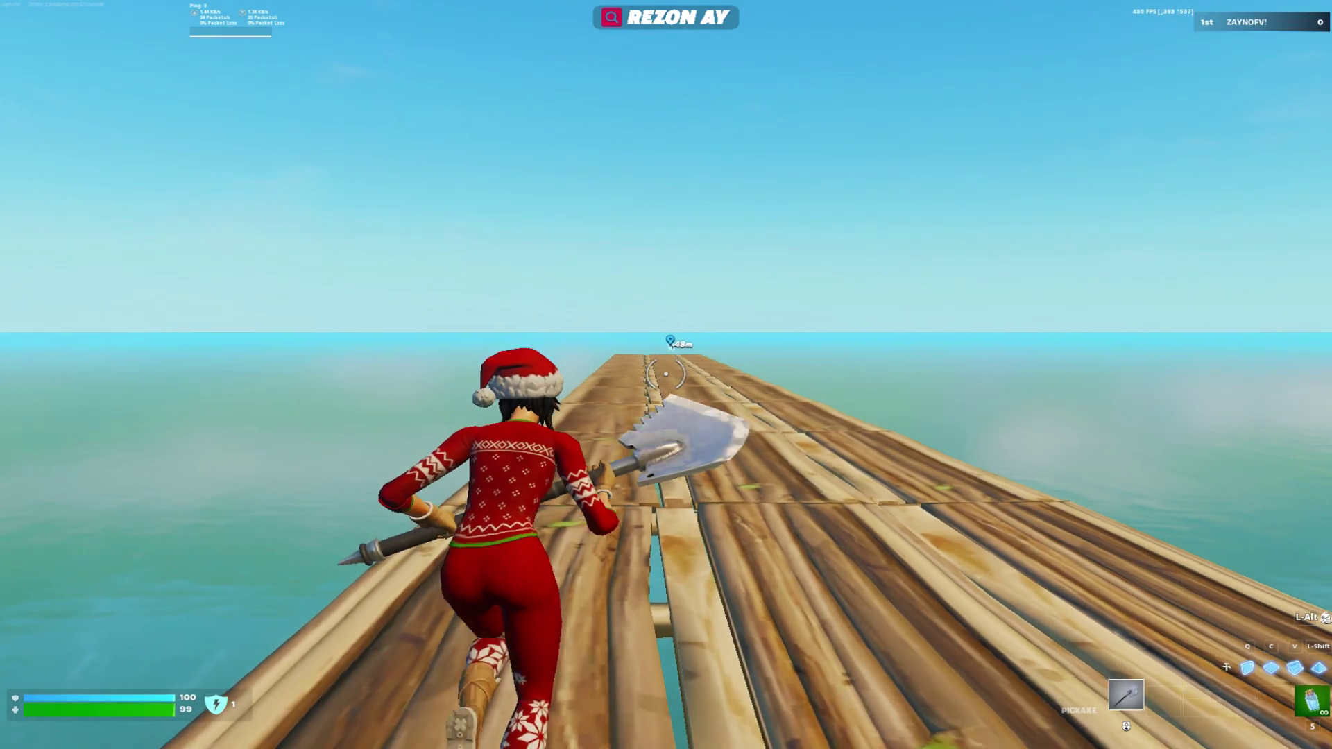
{"action": "key", "text": "w"}
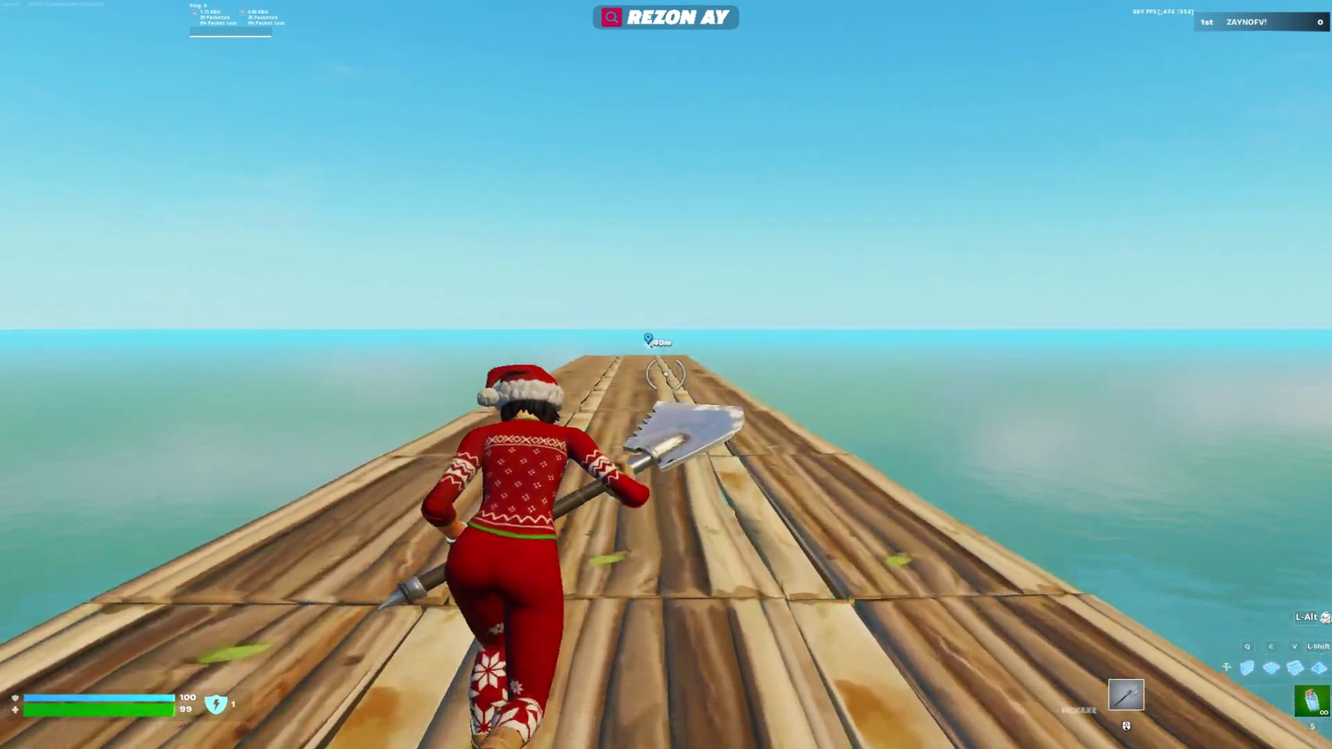
{"action": "key", "text": "w"}
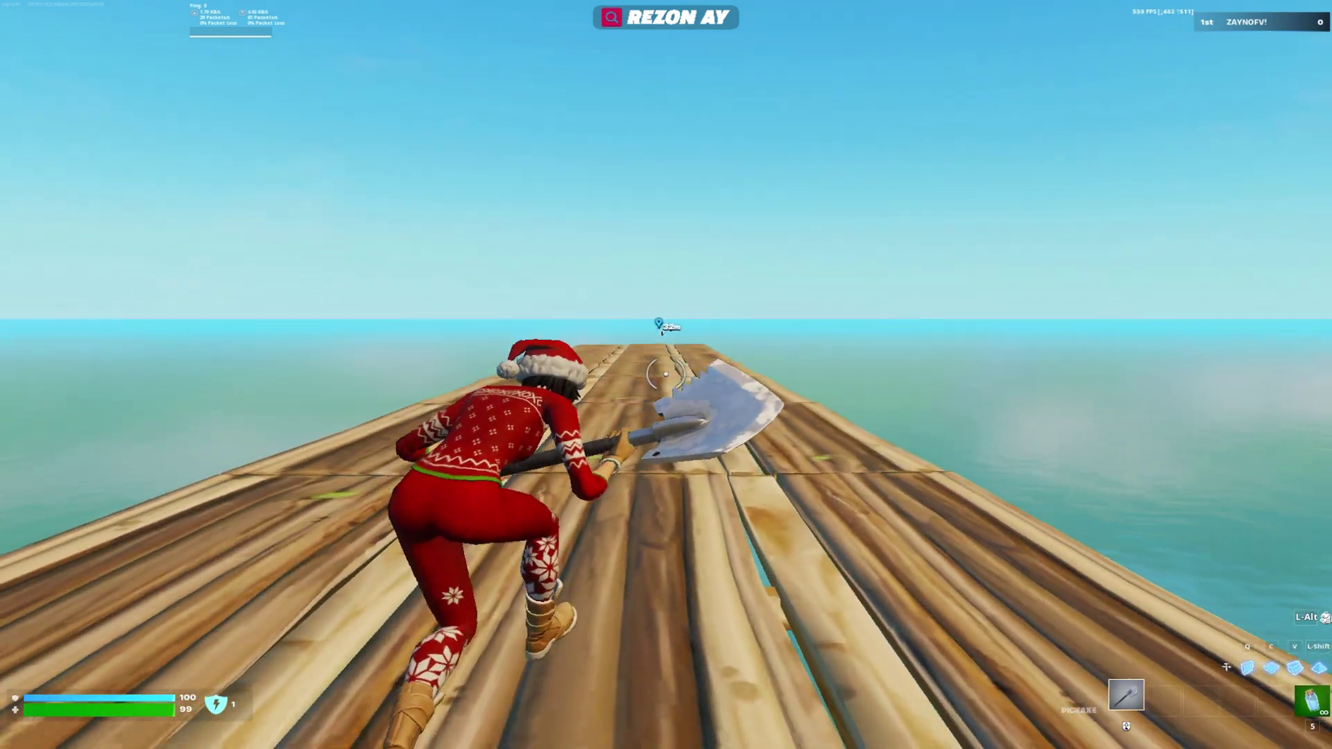
{"action": "key", "text": "w"}
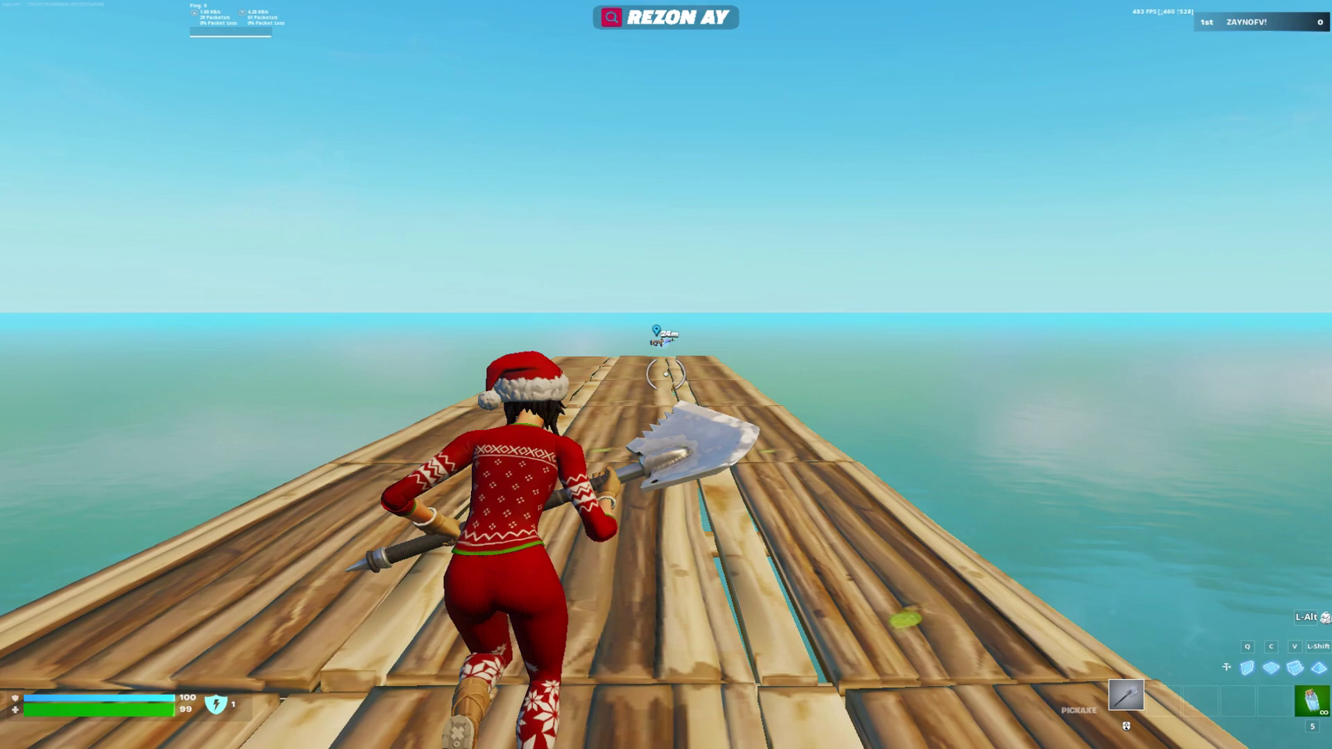
{"action": "key", "text": "w"}
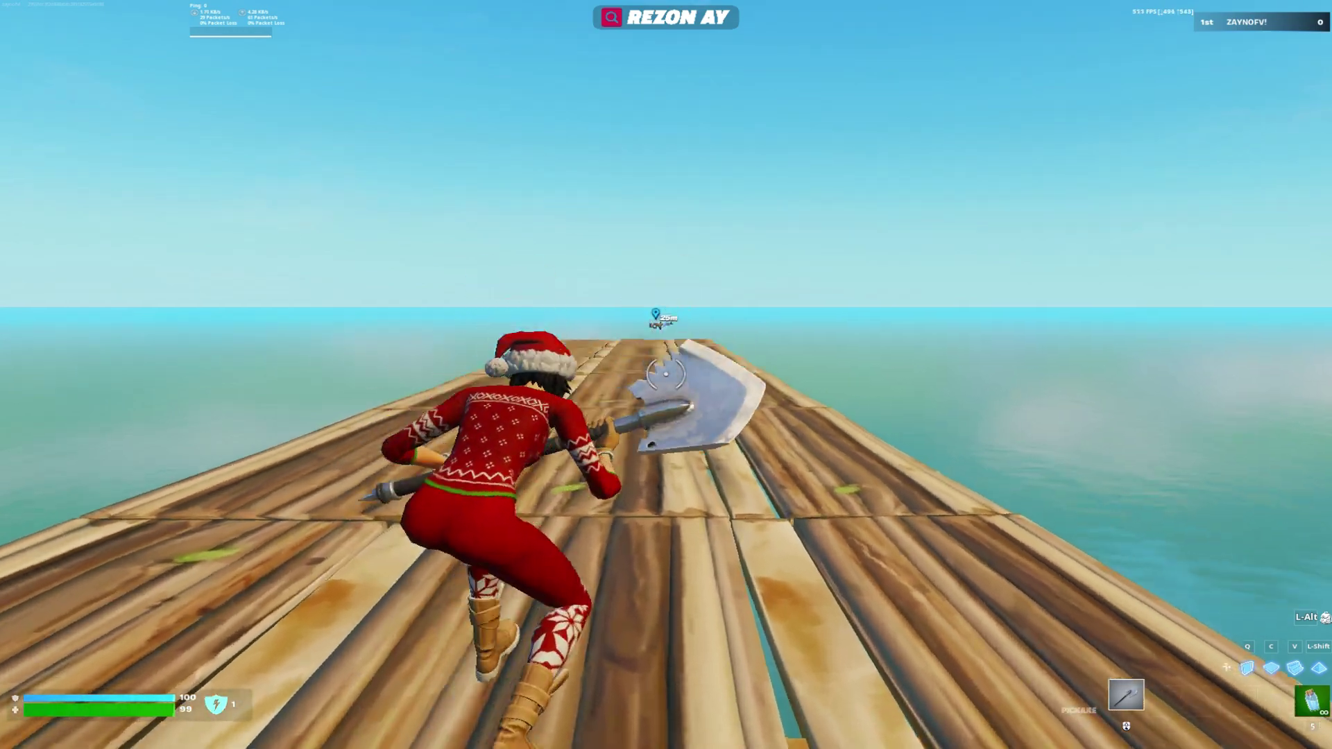
{"action": "key", "text": "w"}
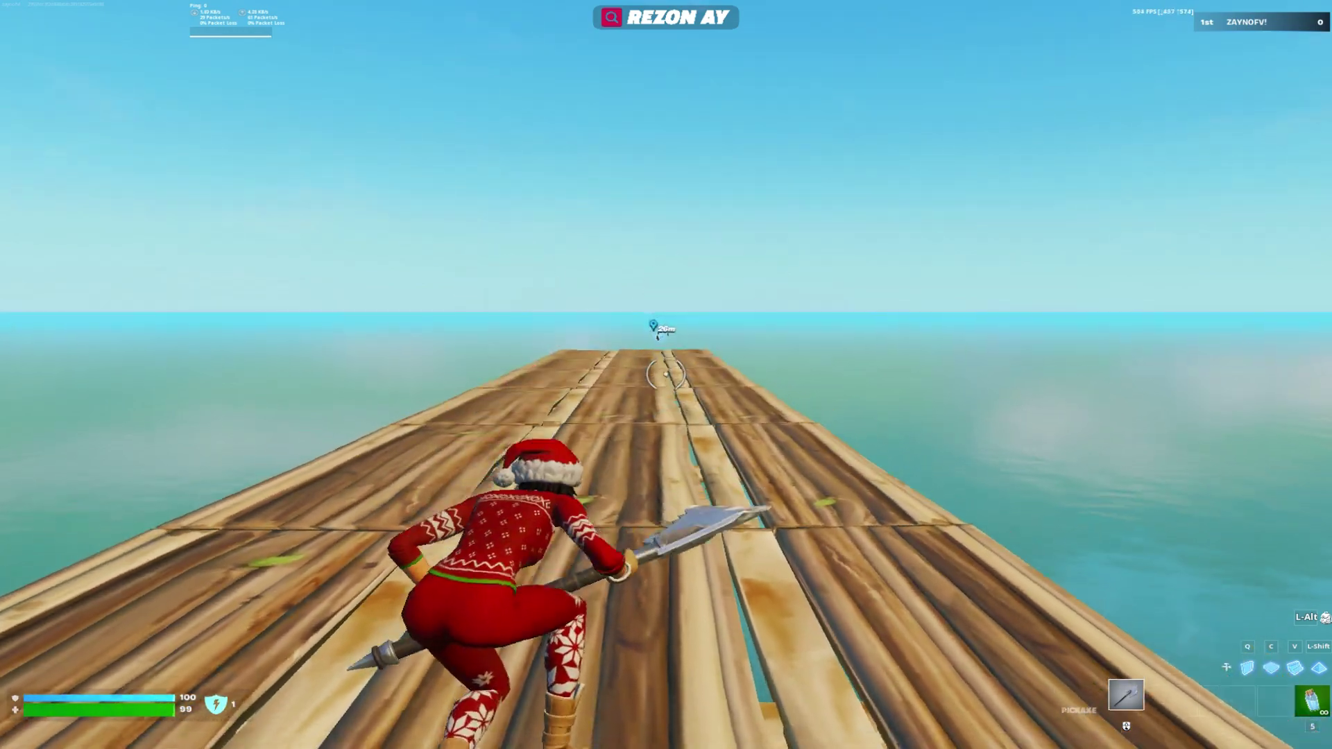
{"action": "key", "text": "Escape"}
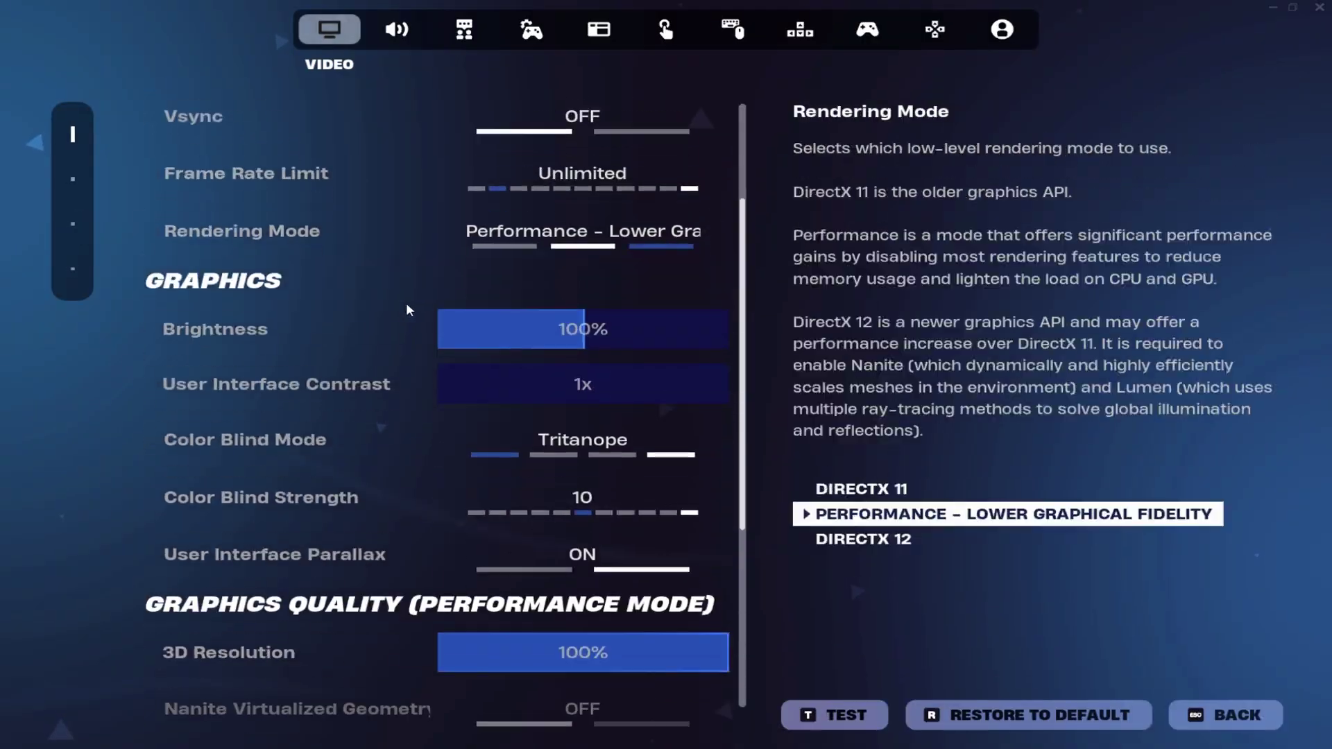
{"action": "scroll", "coordinate": [443, 305], "scroll_direction": "down", "scroll_amount": 5}
{"action": "left_click", "coordinate": [711, 417]}
{"action": "left_click", "coordinate": [712, 417]}
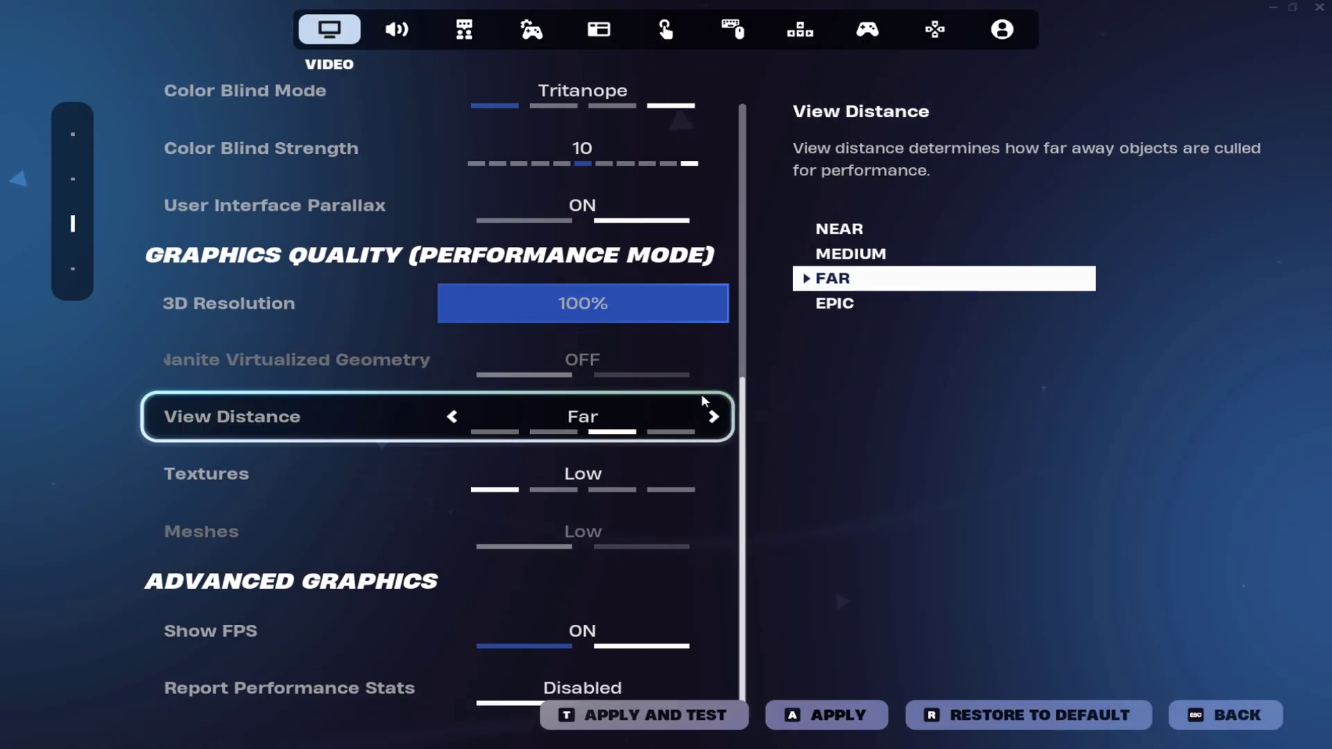
Apply the Far View Distance setting and go back to the lobby
{"action": "key", "text": "a"}
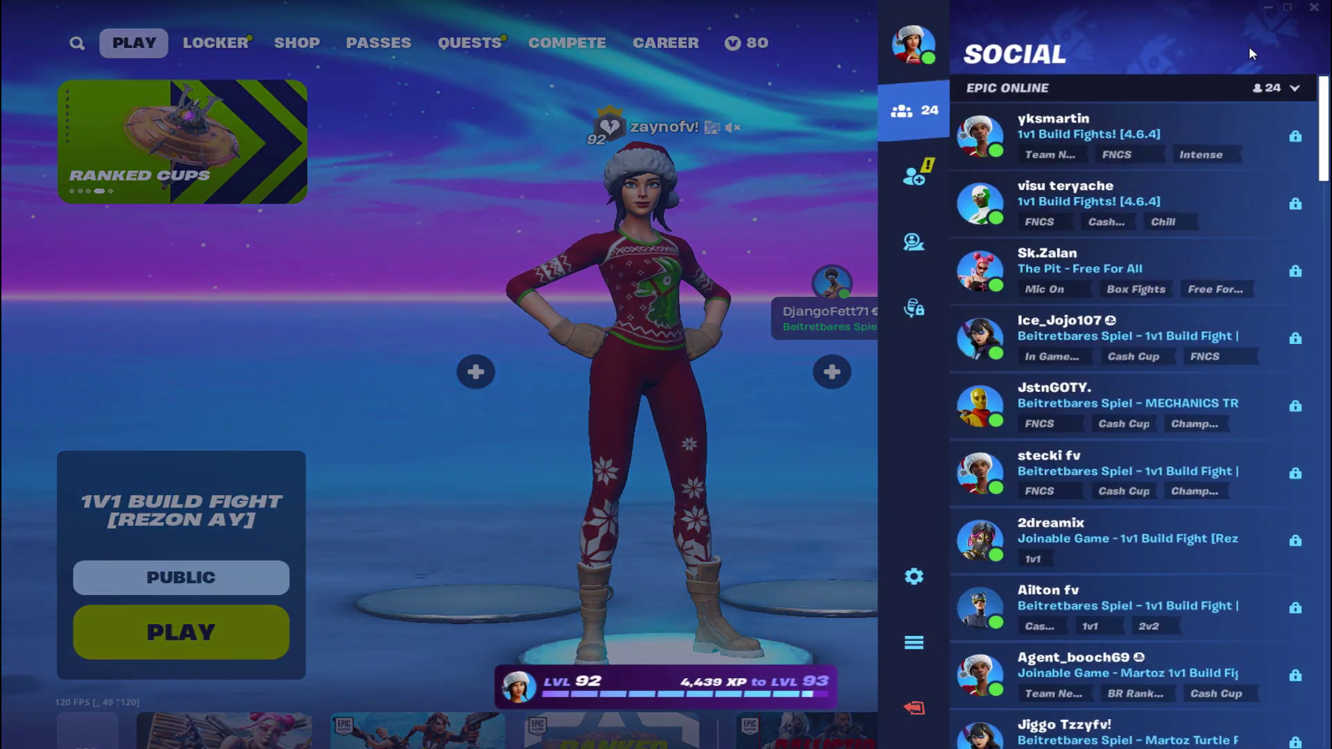
Change Rendering Mode from Performance to DirectX 11 in Video settings and apply it
{"action": "left_click", "coordinate": [913, 577]}
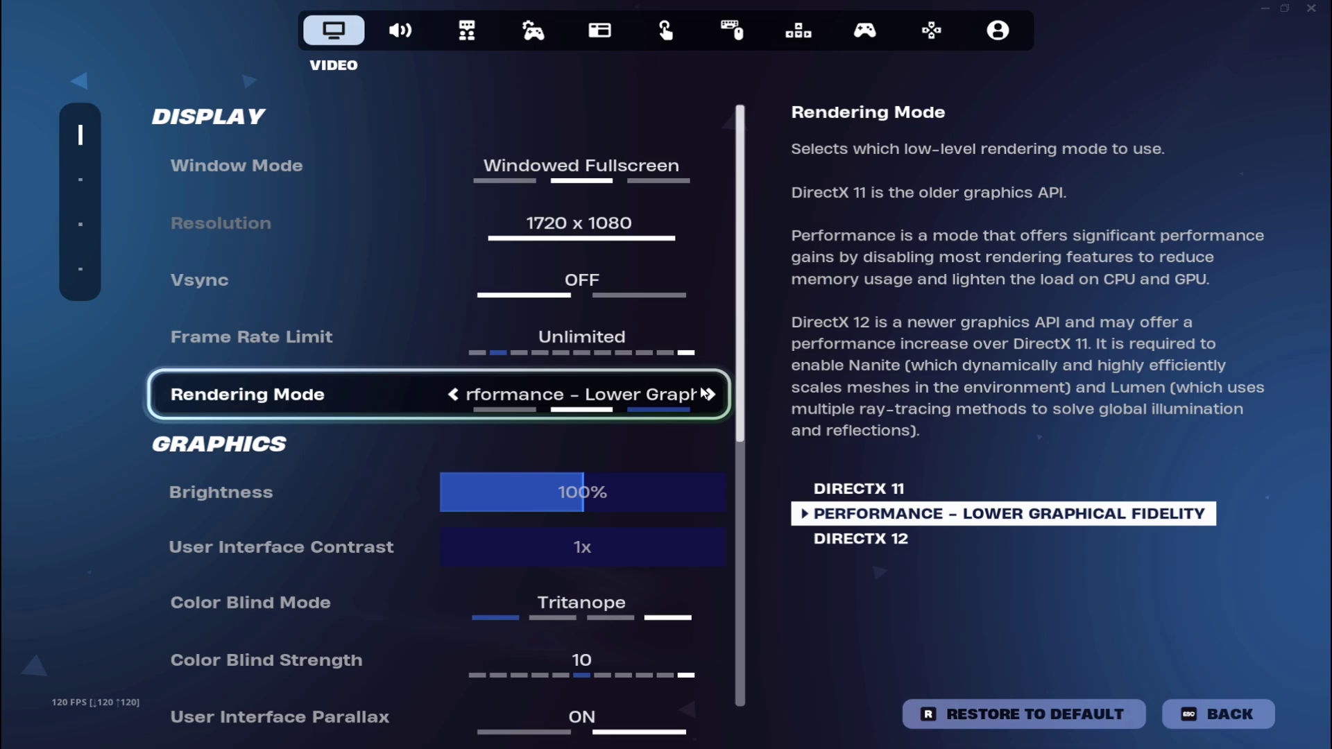
{"action": "left_click", "coordinate": [706, 394]}
{"action": "left_click", "coordinate": [706, 394]}
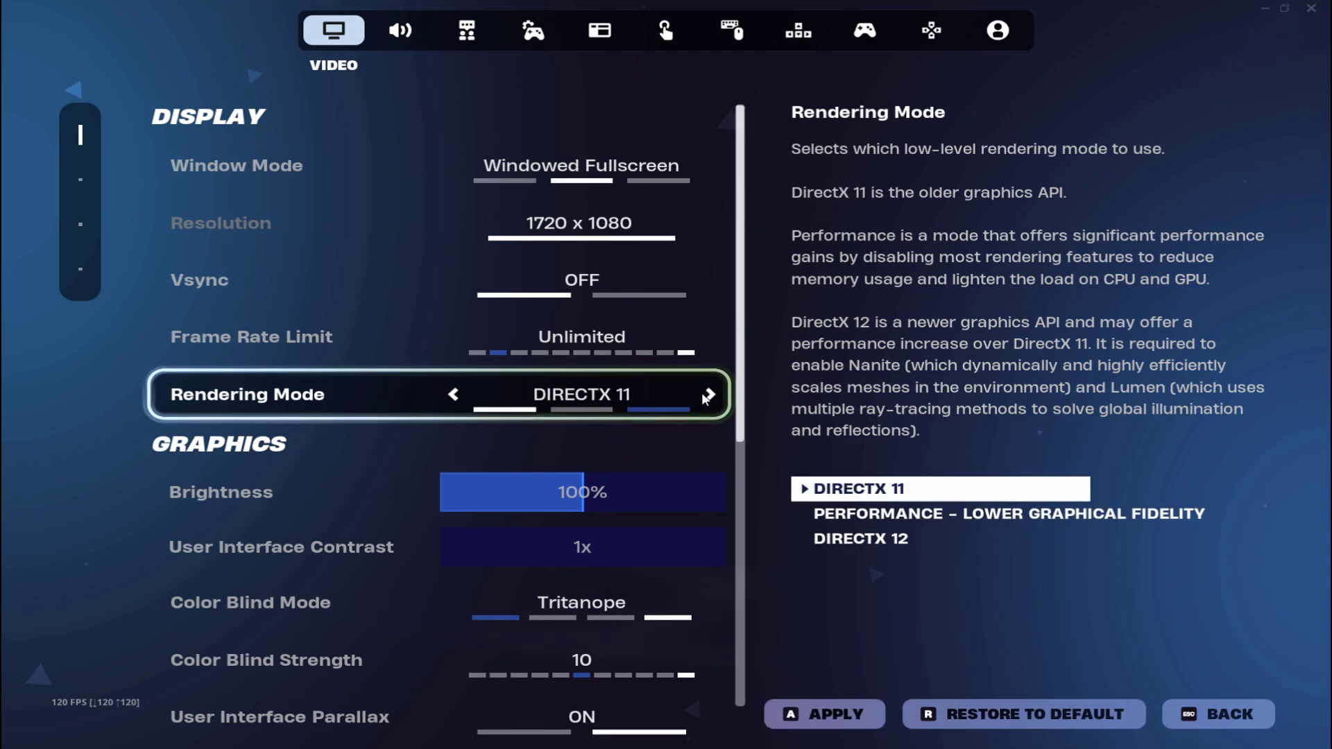
{"action": "left_click", "coordinate": [844, 715]}
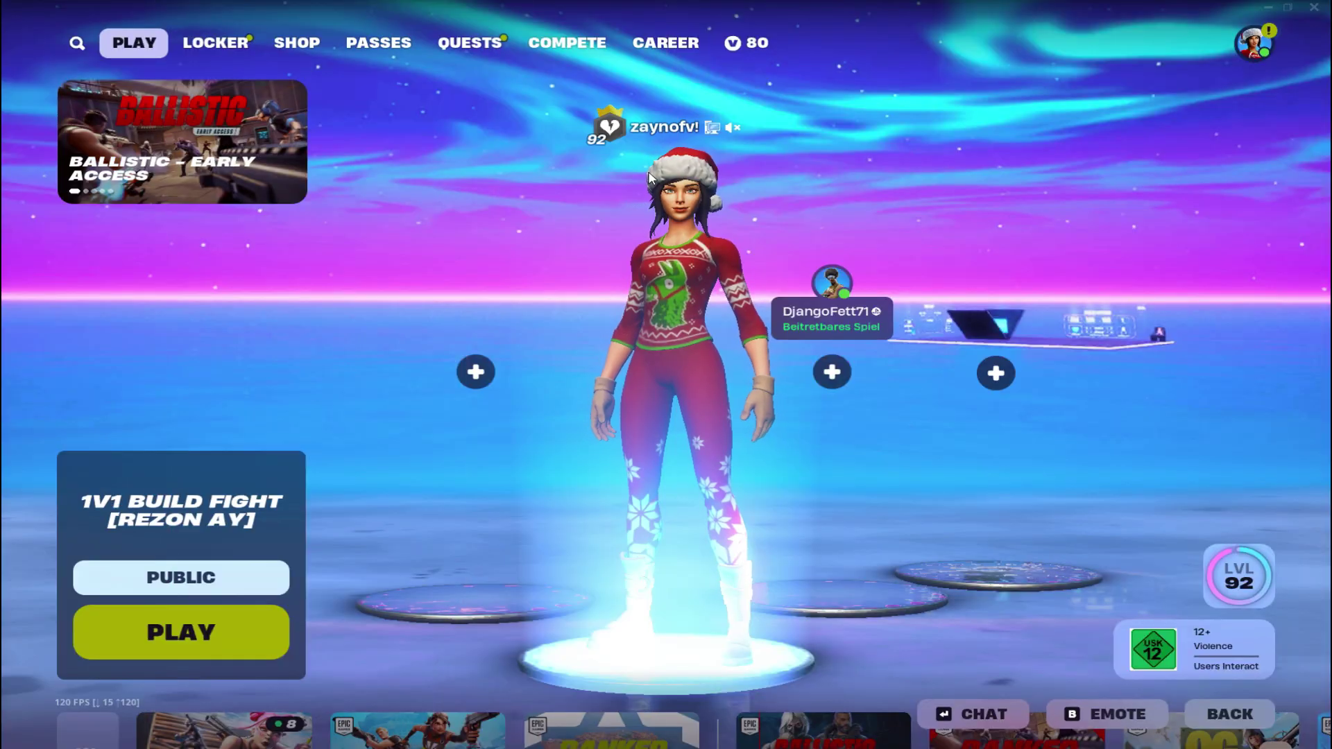
Open Video settings from the side panel and step Anti-Aliasing & Super Resolution to NVIDIA DLSS
{"action": "left_click", "coordinate": [1252, 43]}
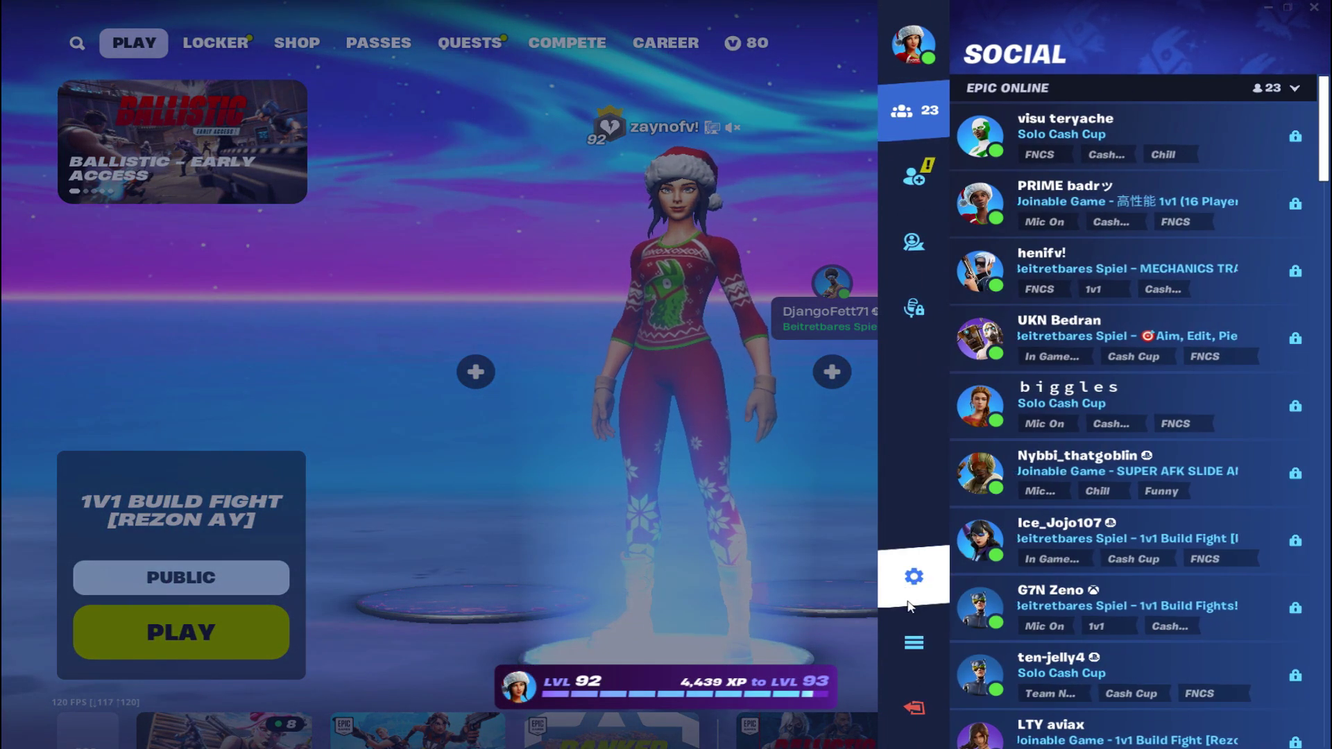
{"action": "left_click", "coordinate": [909, 605]}
{"action": "left_click_drag", "start_coordinate": [746, 202], "coordinate": [781, 297]}
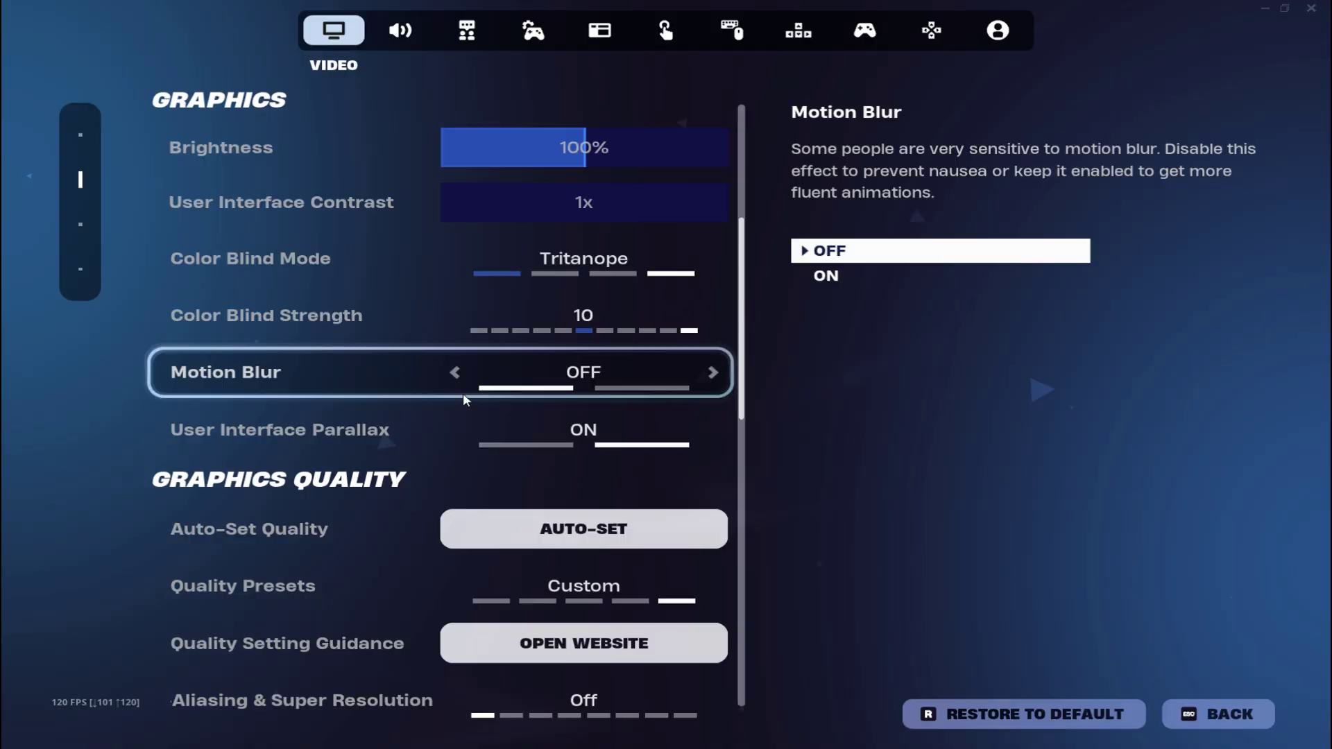
{"action": "scroll", "coordinate": [464, 388], "scroll_direction": "down", "scroll_amount": 4}
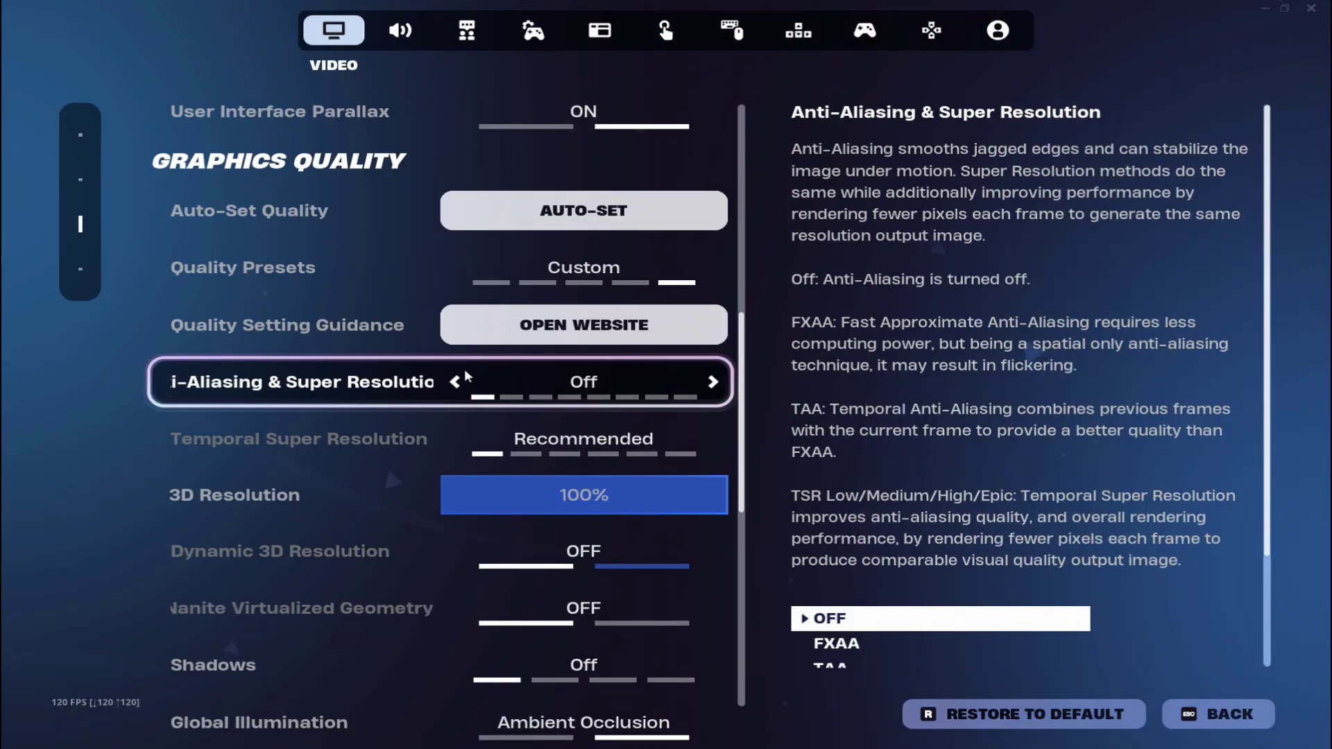
{"action": "scroll", "coordinate": [1014, 422], "scroll_direction": "down", "scroll_amount": 2}
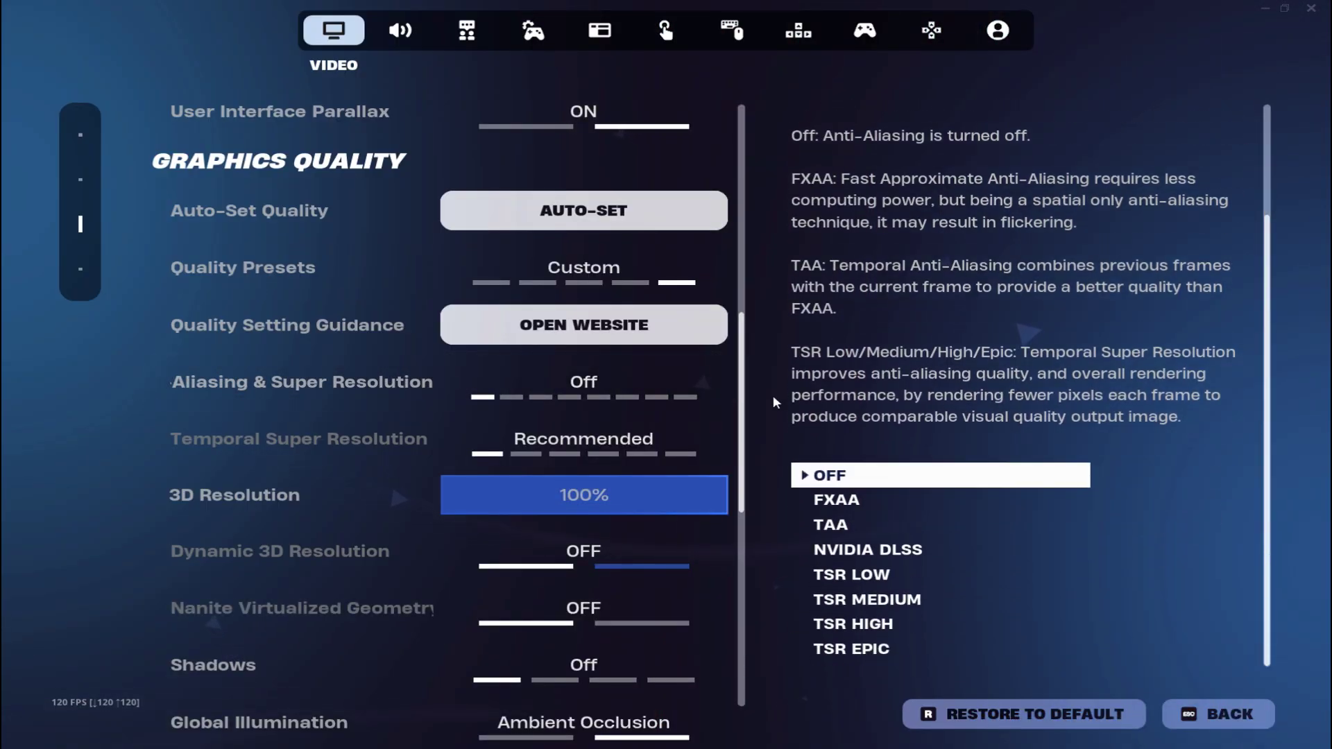
{"action": "left_click", "coordinate": [713, 382]}
{"action": "left_click", "coordinate": [713, 382]}
{"action": "left_click", "coordinate": [713, 382]}
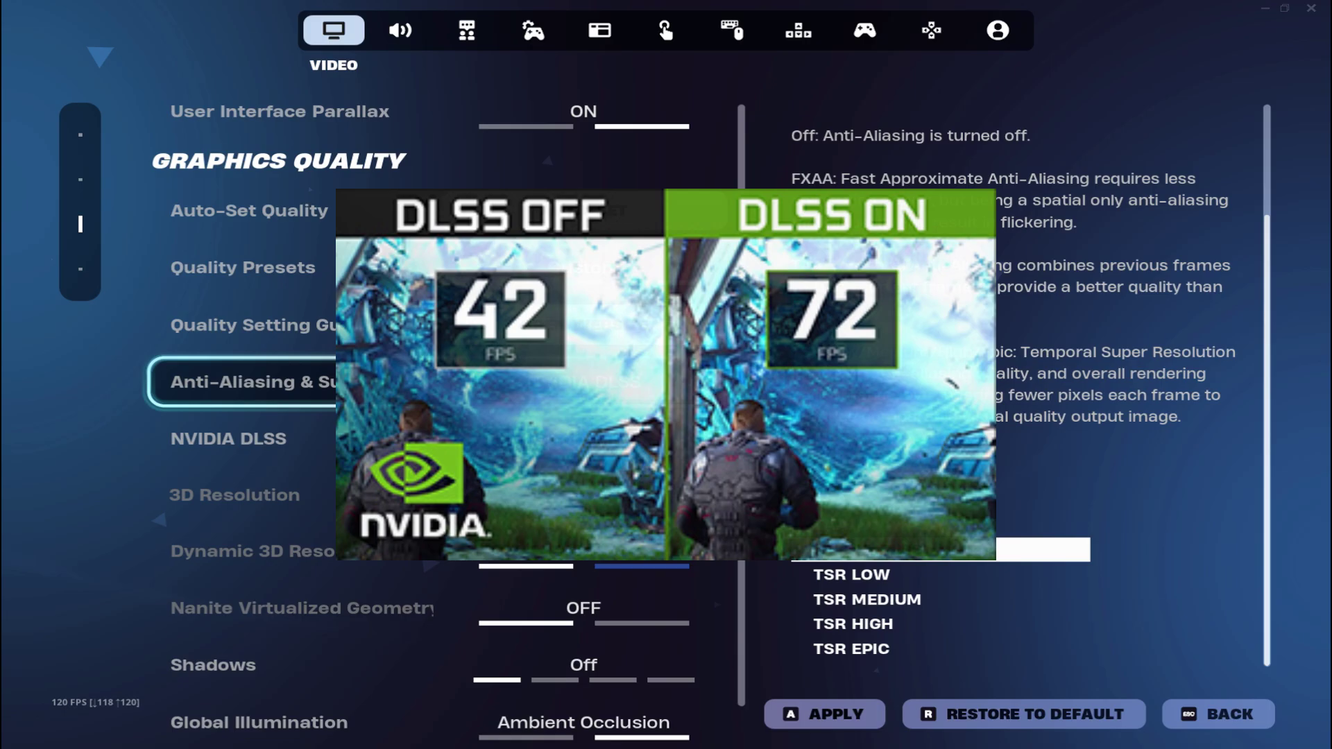
Turn Anti-Aliasing, Global Illumination and Reflections off
{"action": "left_click", "coordinate": [712, 382]}
{"action": "scroll", "coordinate": [702, 474], "scroll_direction": "down", "scroll_amount": 2}
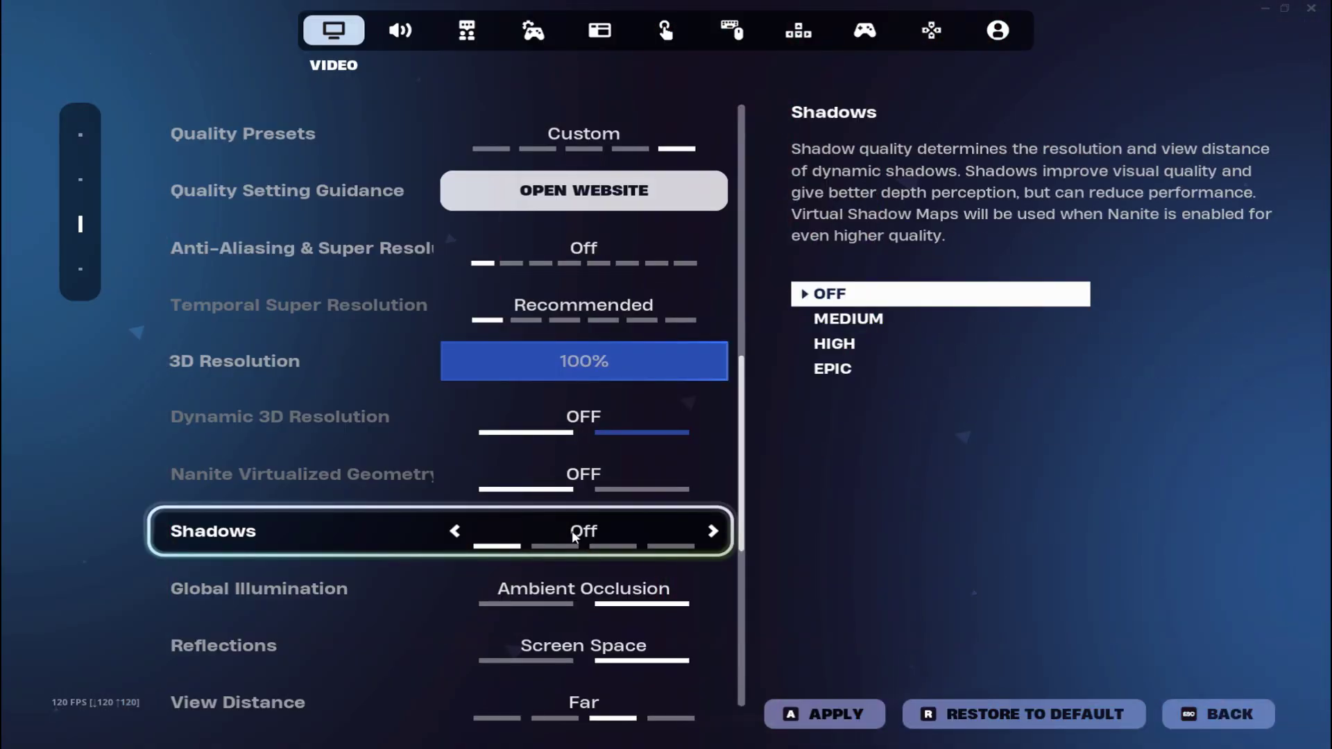
{"action": "scroll", "coordinate": [528, 527], "scroll_direction": "down", "scroll_amount": 2}
{"action": "left_click", "coordinate": [454, 510]}
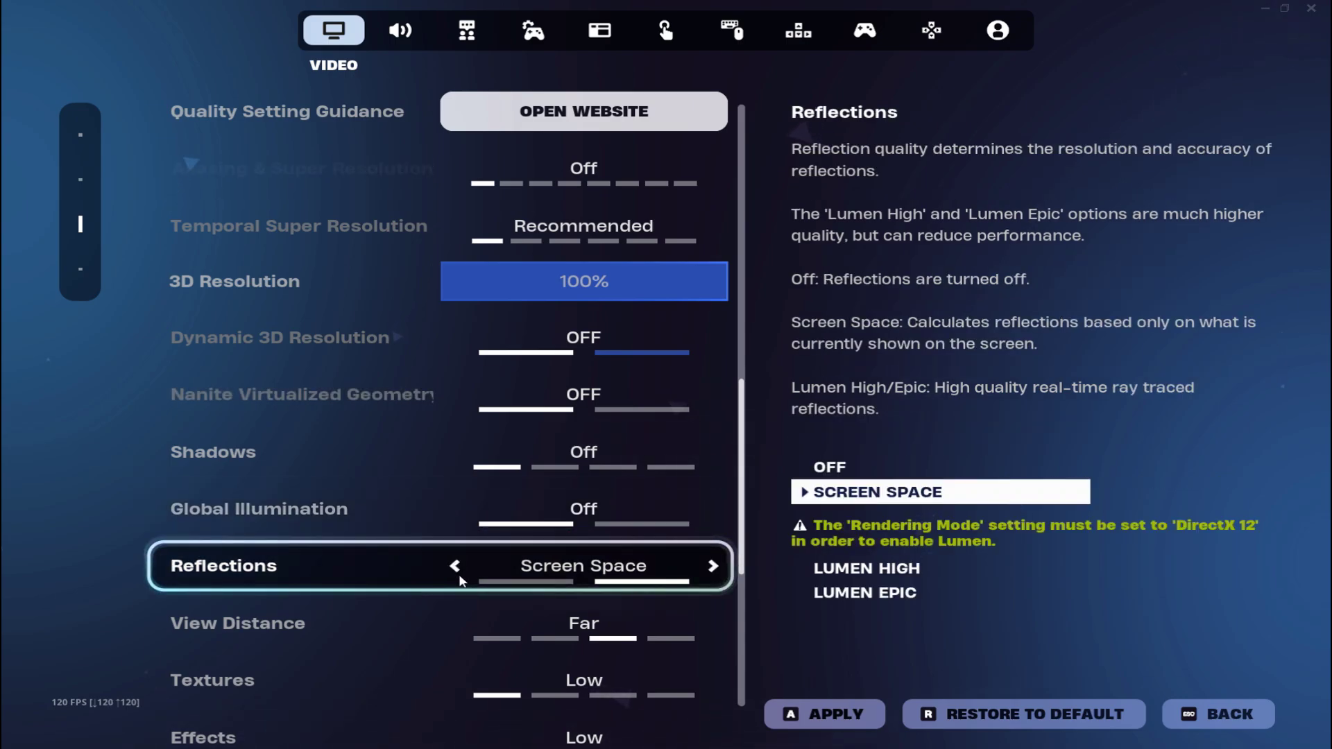
{"action": "left_click", "coordinate": [460, 577]}
Switch Rendering Mode to Performance and apply all video changes
{"action": "scroll", "coordinate": [490, 554], "scroll_direction": "down", "scroll_amount": 2}
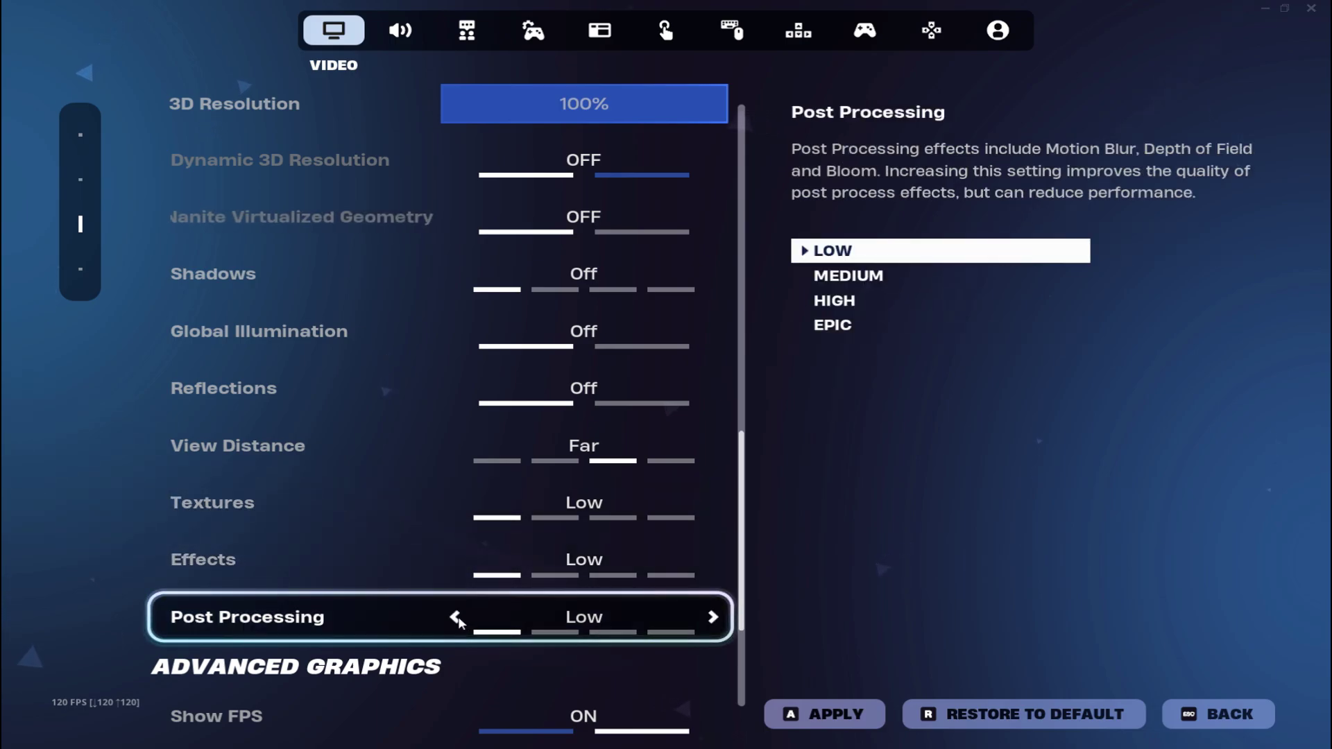
{"action": "scroll", "coordinate": [441, 522], "scroll_direction": "down", "scroll_amount": 3}
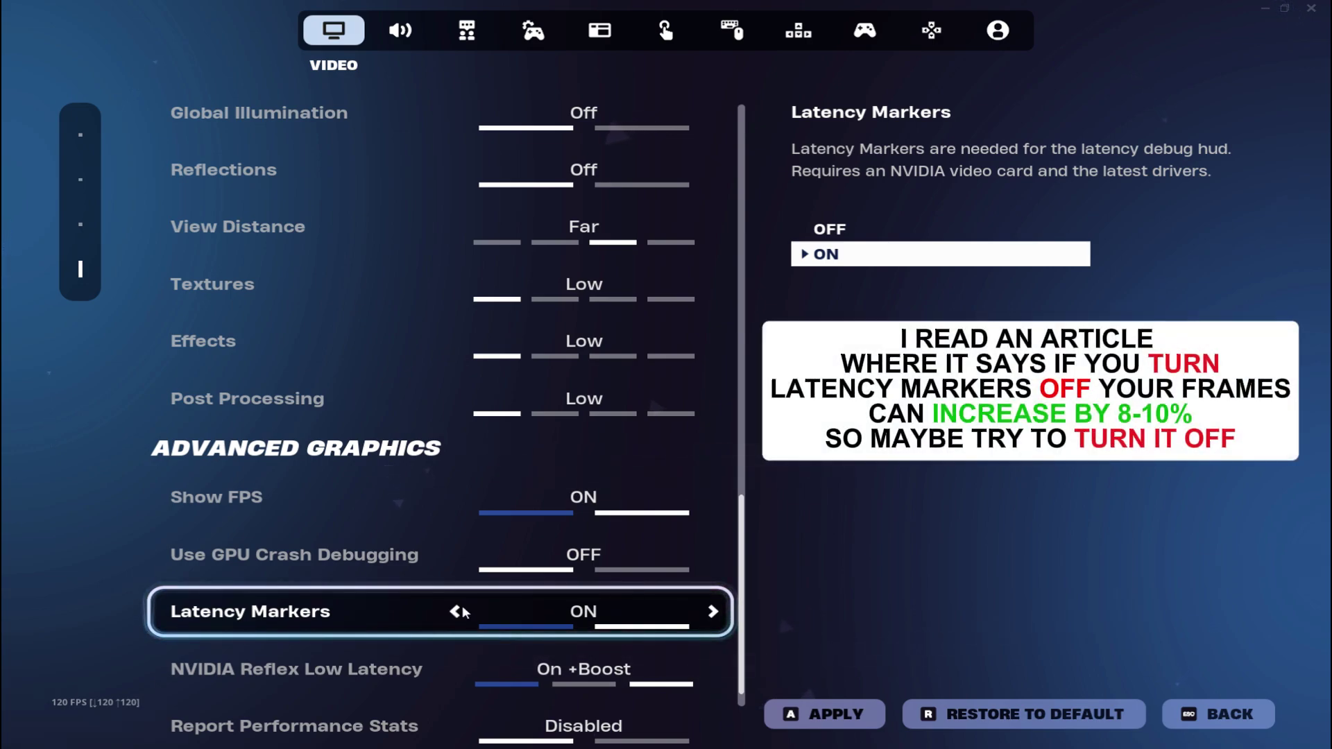
{"action": "scroll", "coordinate": [462, 605], "scroll_direction": "down", "scroll_amount": 1}
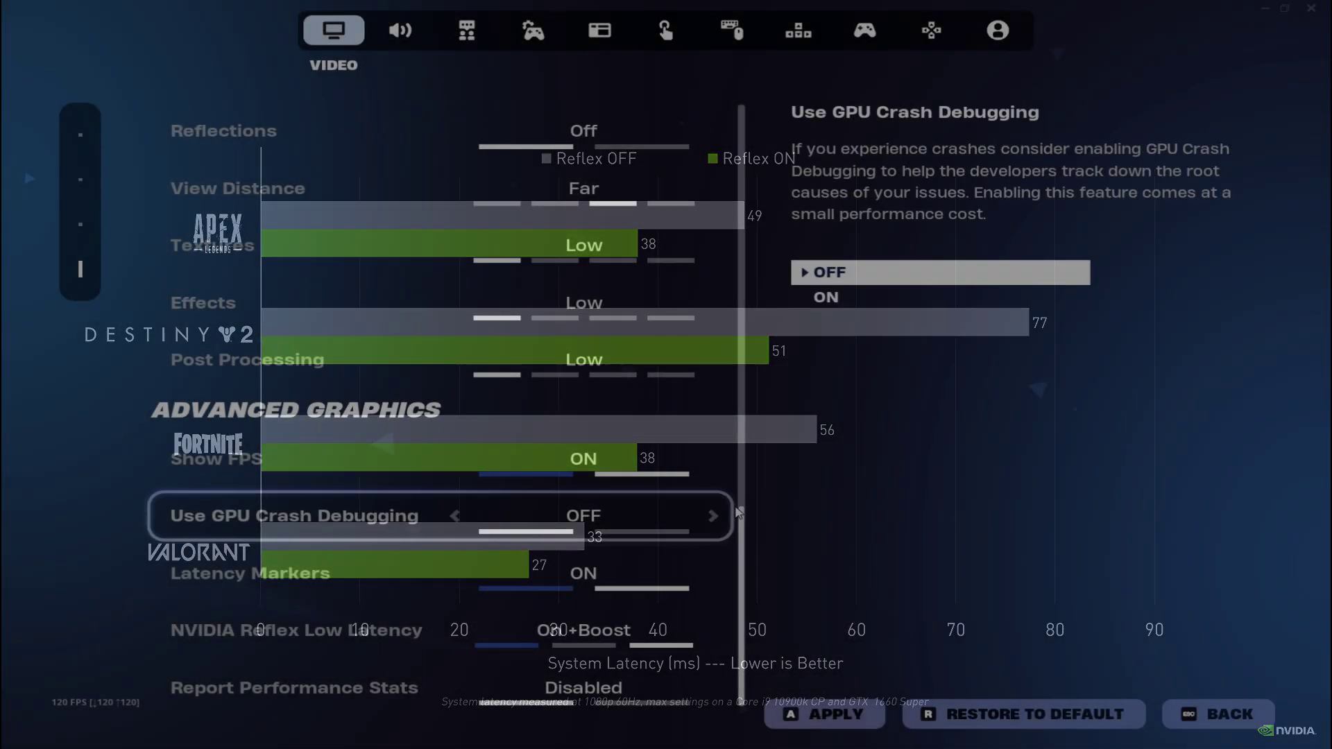
{"action": "scroll", "coordinate": [718, 416], "scroll_direction": "up", "scroll_amount": 10}
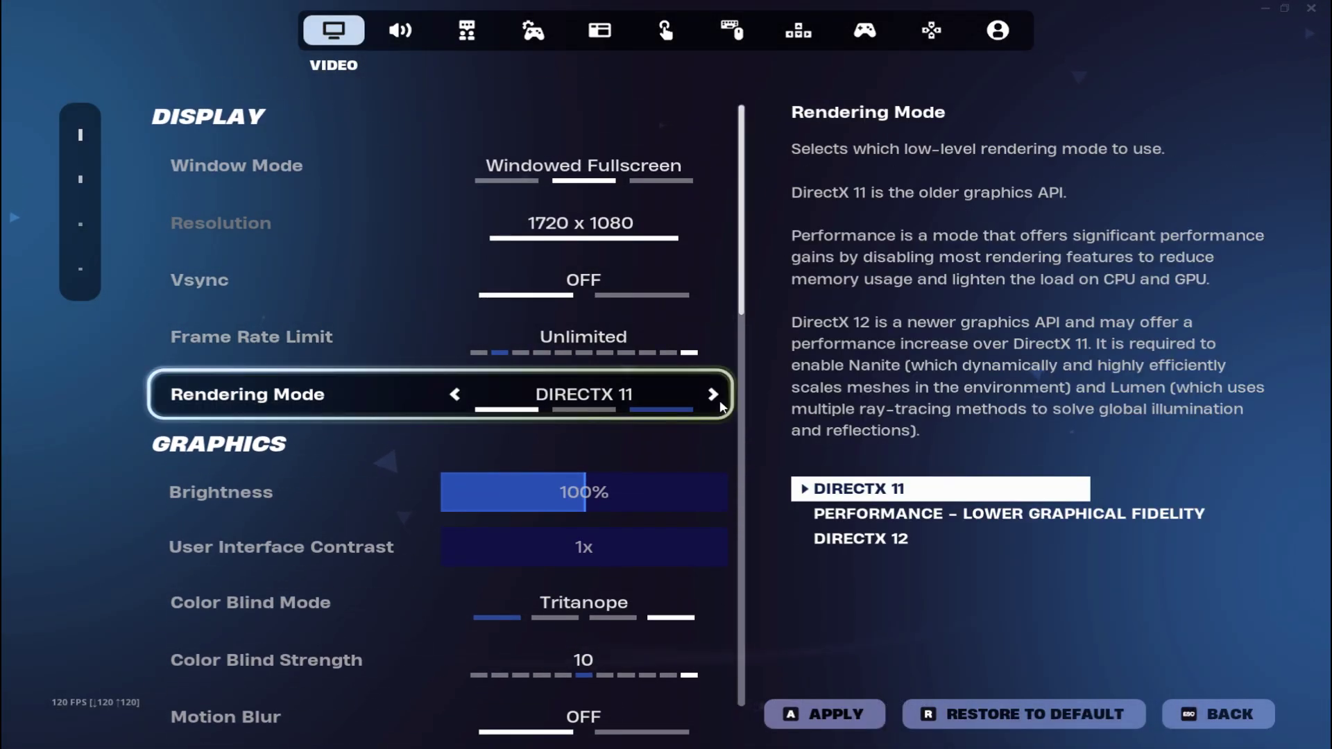
{"action": "left_click", "coordinate": [713, 394]}
{"action": "left_click", "coordinate": [822, 718]}
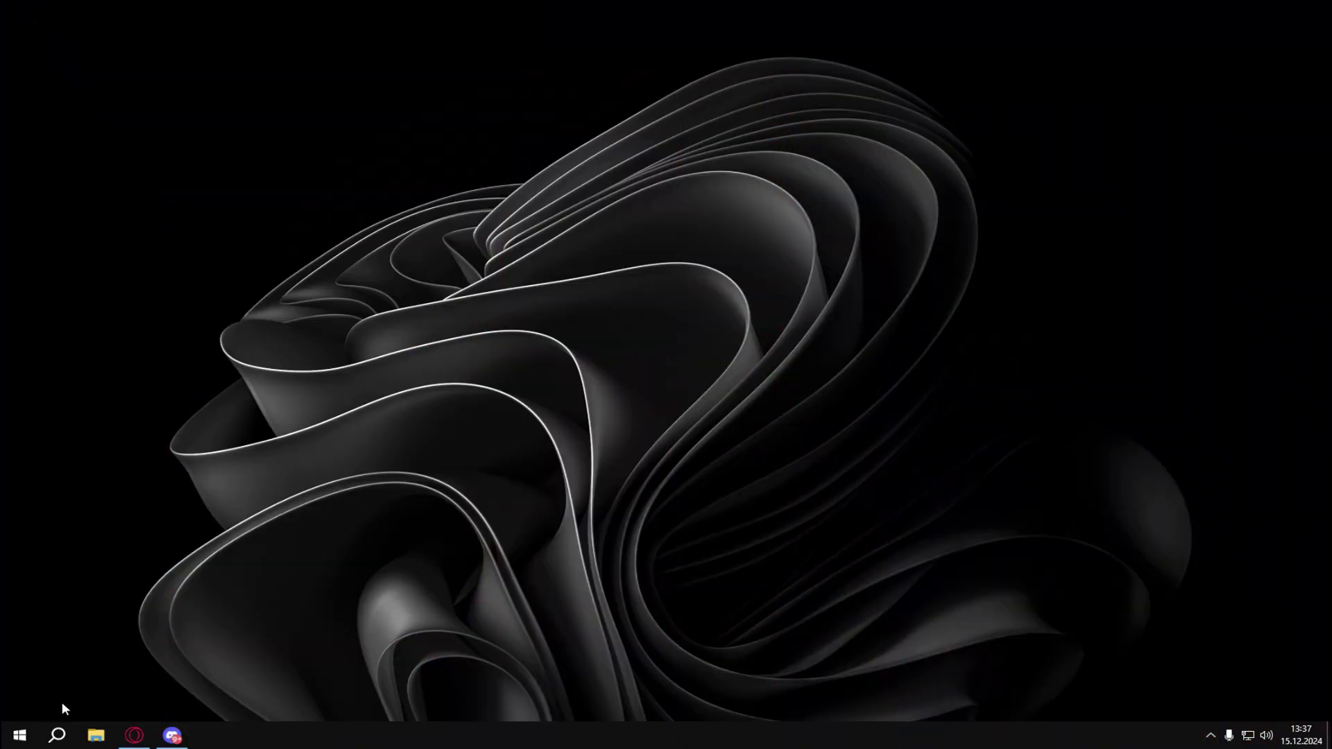
Restart Fortnite, then launch the Epic Games Launcher and open the library
{"action": "left_click", "coordinate": [57, 735]}
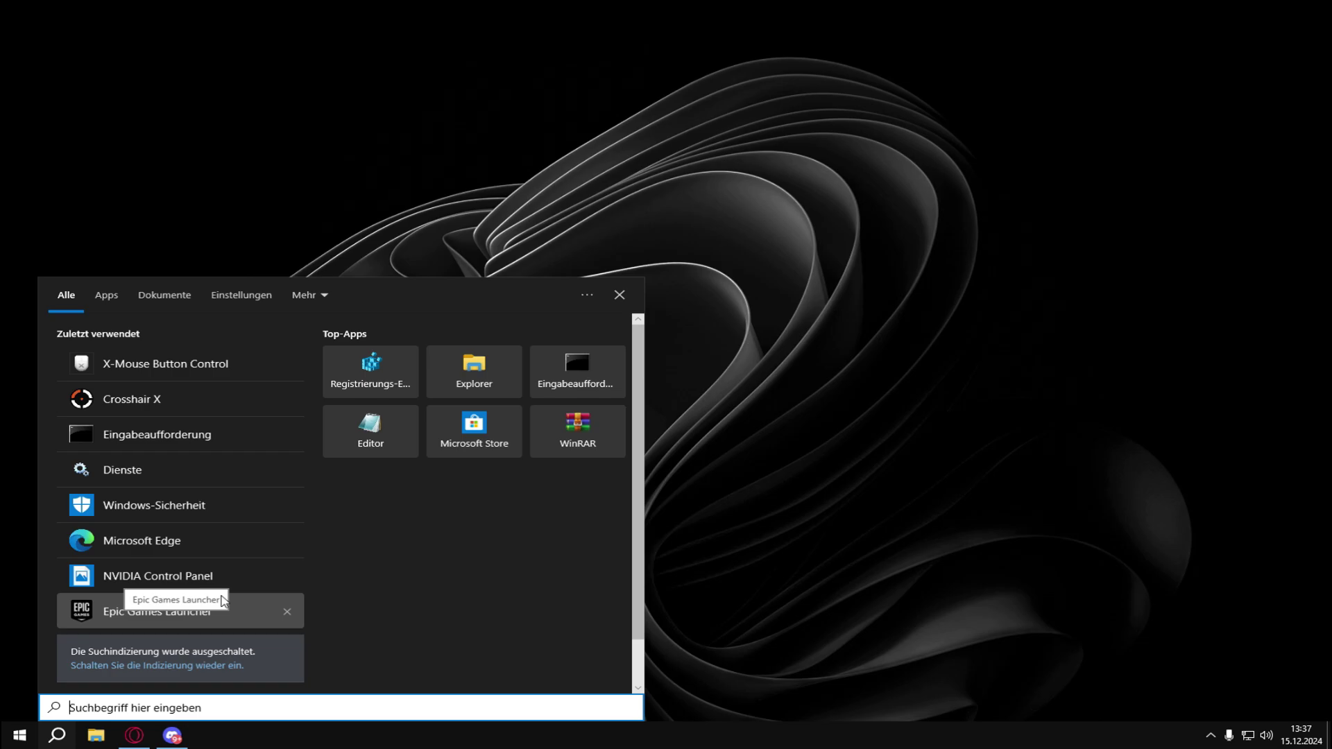
{"action": "type", "text": "epic"}
{"action": "key", "text": "Return"}
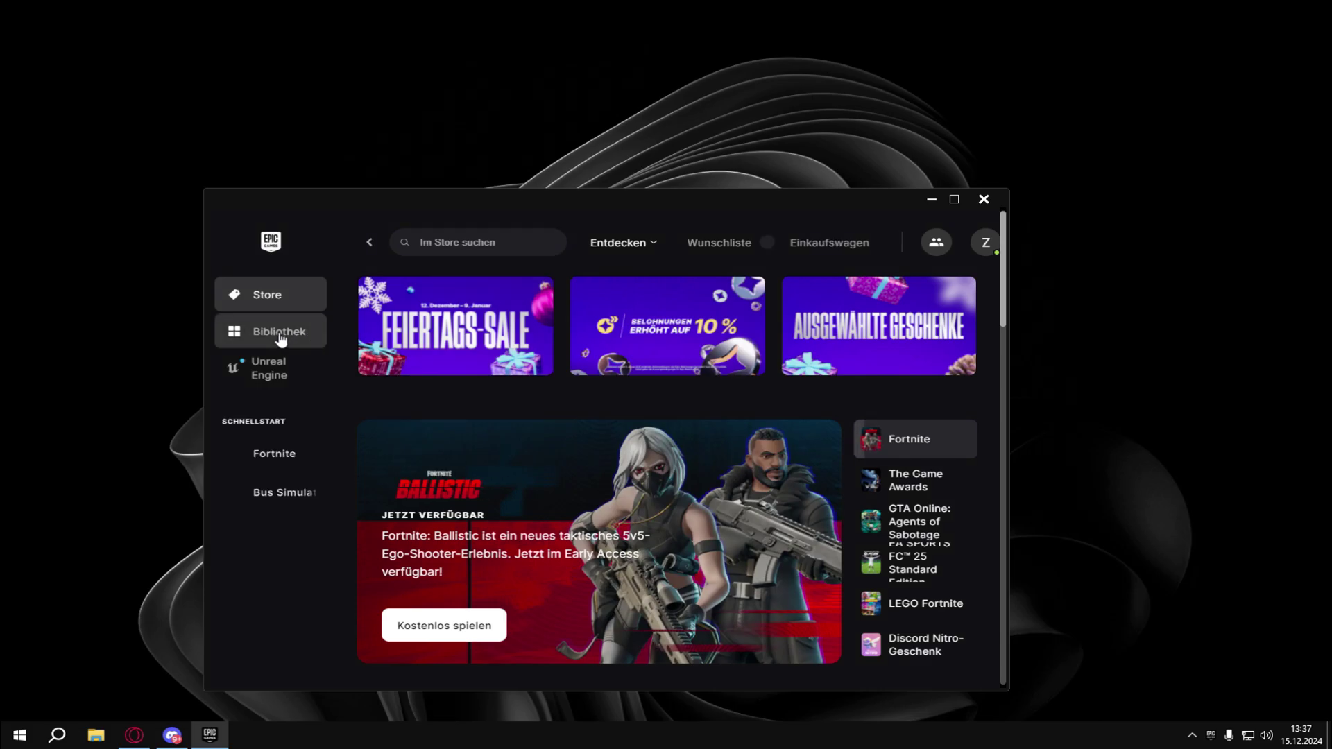
{"action": "left_click", "coordinate": [279, 334]}
{"action": "scroll", "coordinate": [568, 449], "scroll_direction": "down", "scroll_amount": 2}
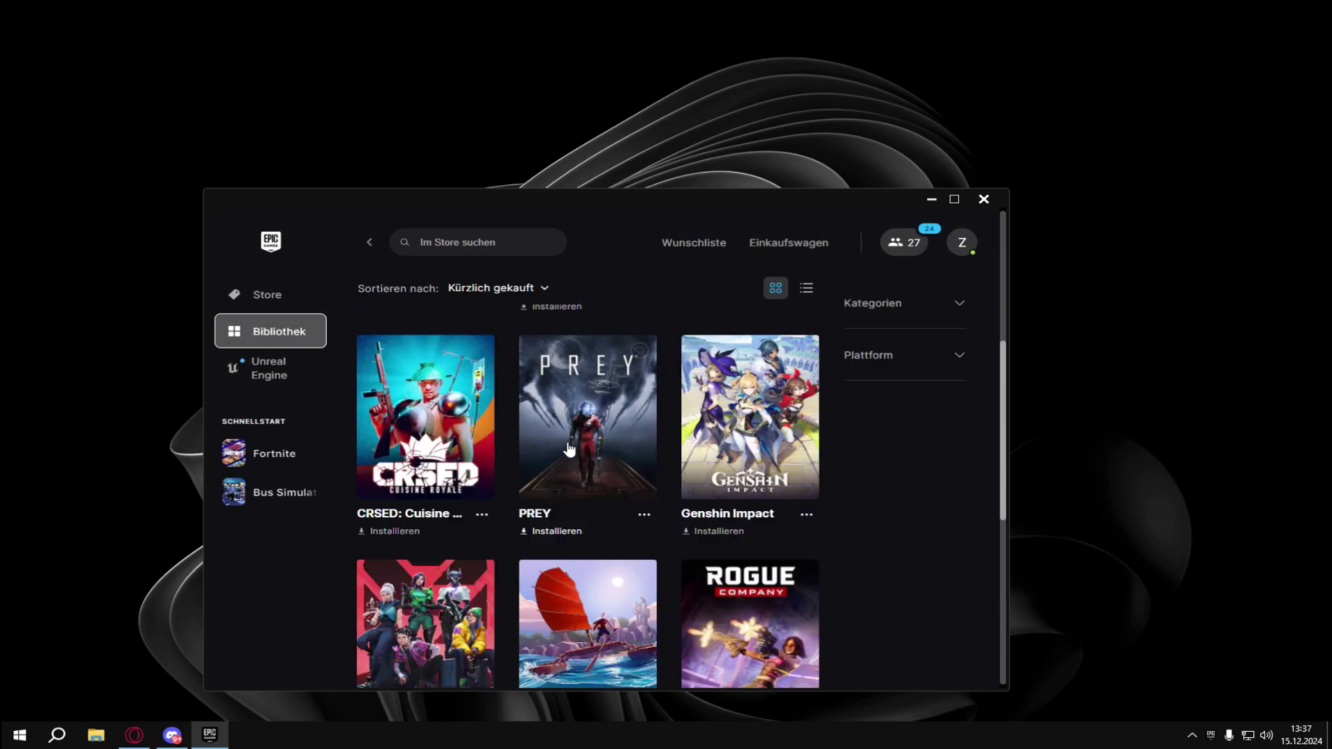
{"action": "scroll", "coordinate": [568, 450], "scroll_direction": "down", "scroll_amount": 5}
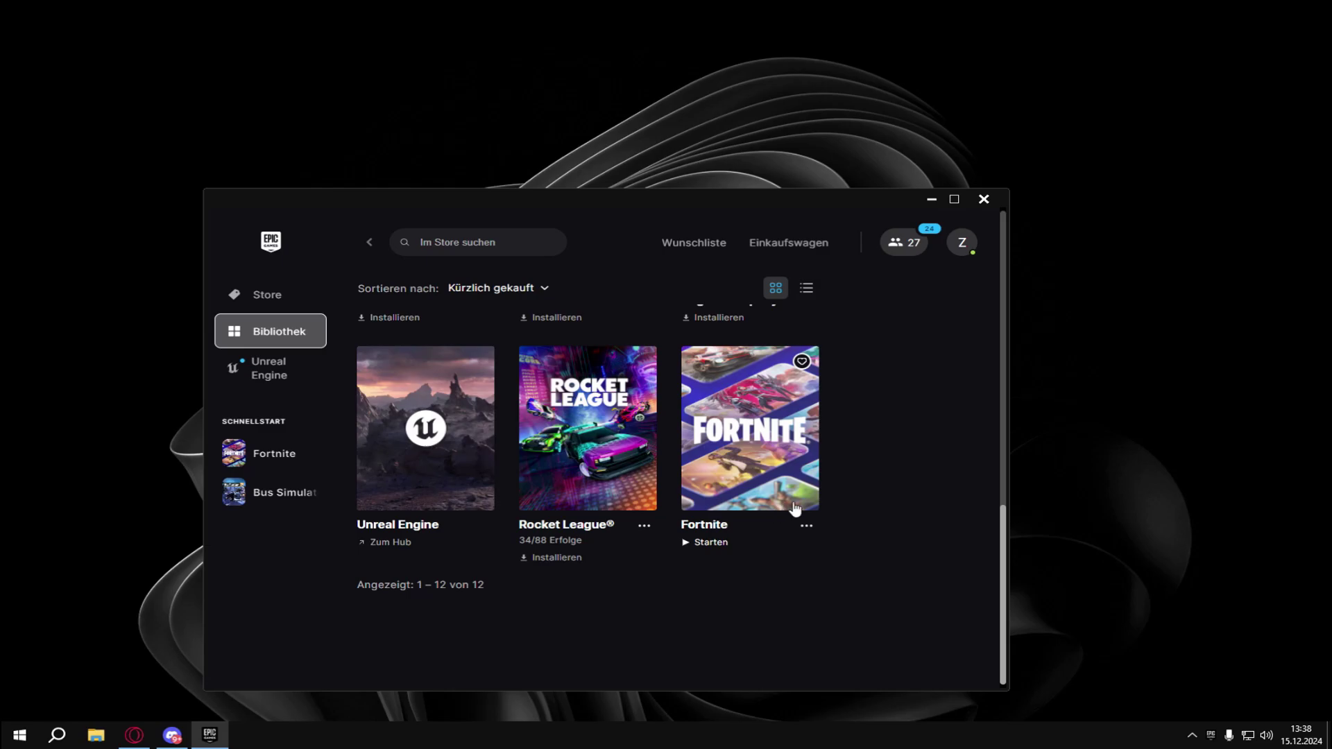
View Fortnite's installation options without changes, then reopen its actions menu
{"action": "left_click", "coordinate": [806, 525]}
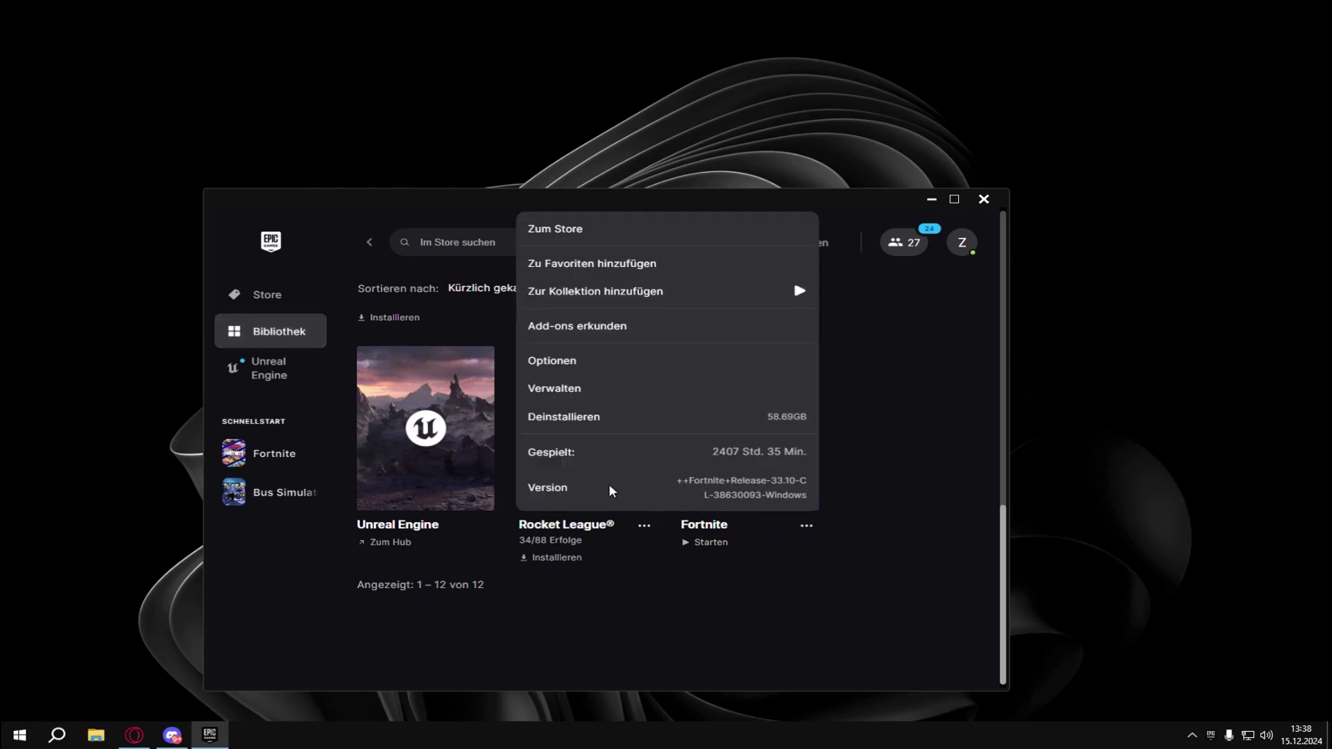
{"action": "left_click", "coordinate": [570, 364]}
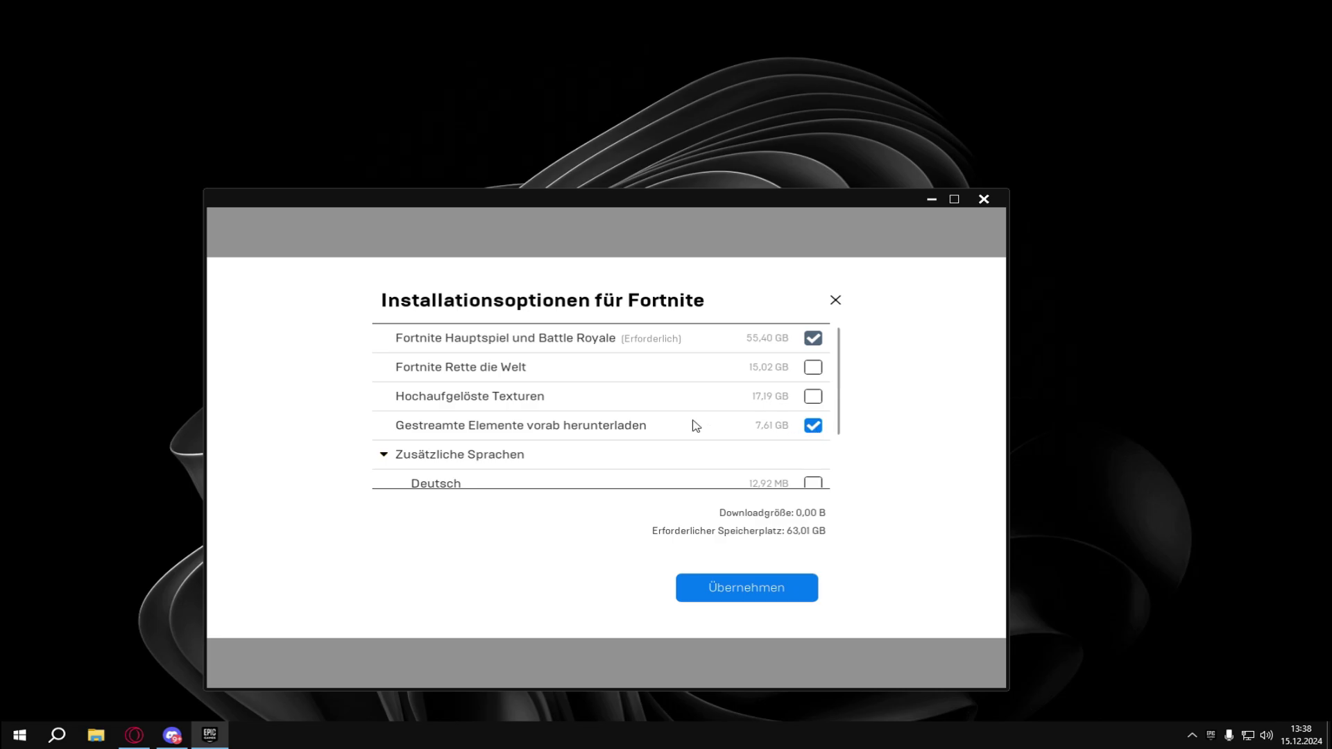
{"action": "mouse_move", "coordinate": [468, 435]}
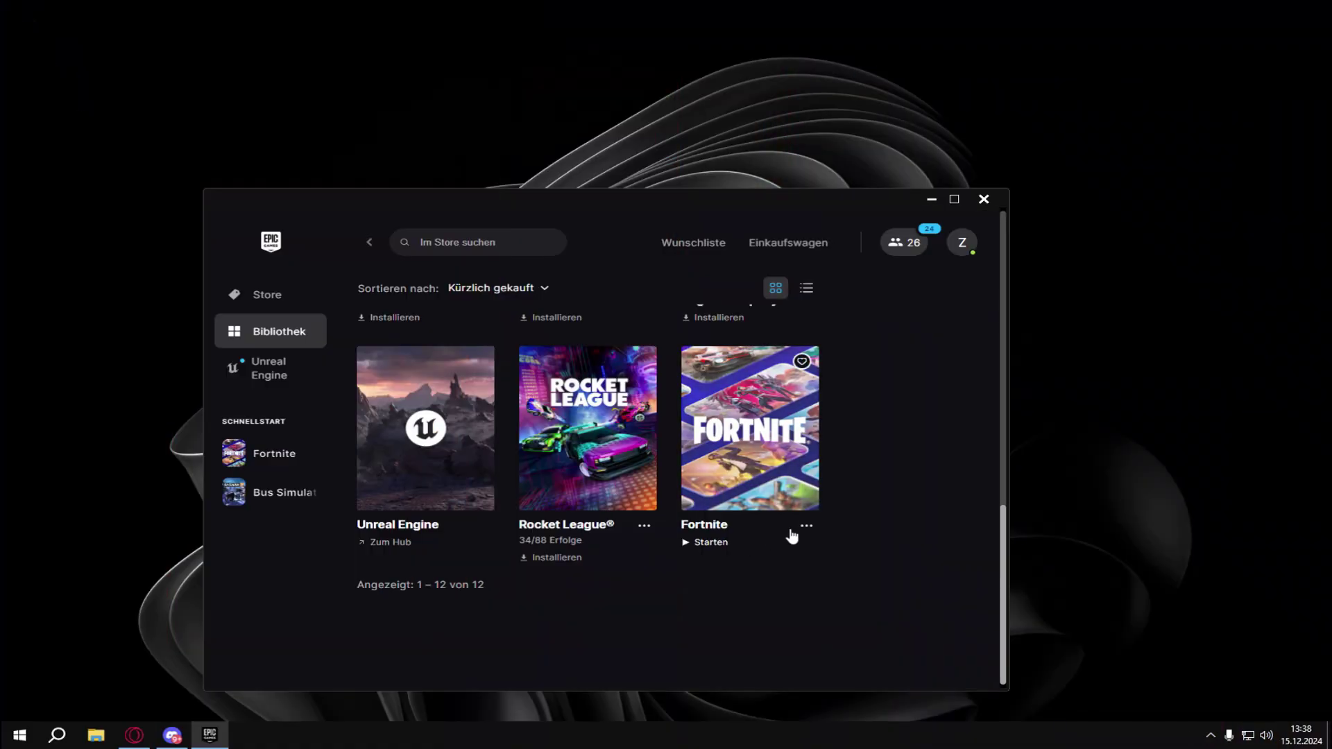
{"action": "left_click", "coordinate": [805, 527]}
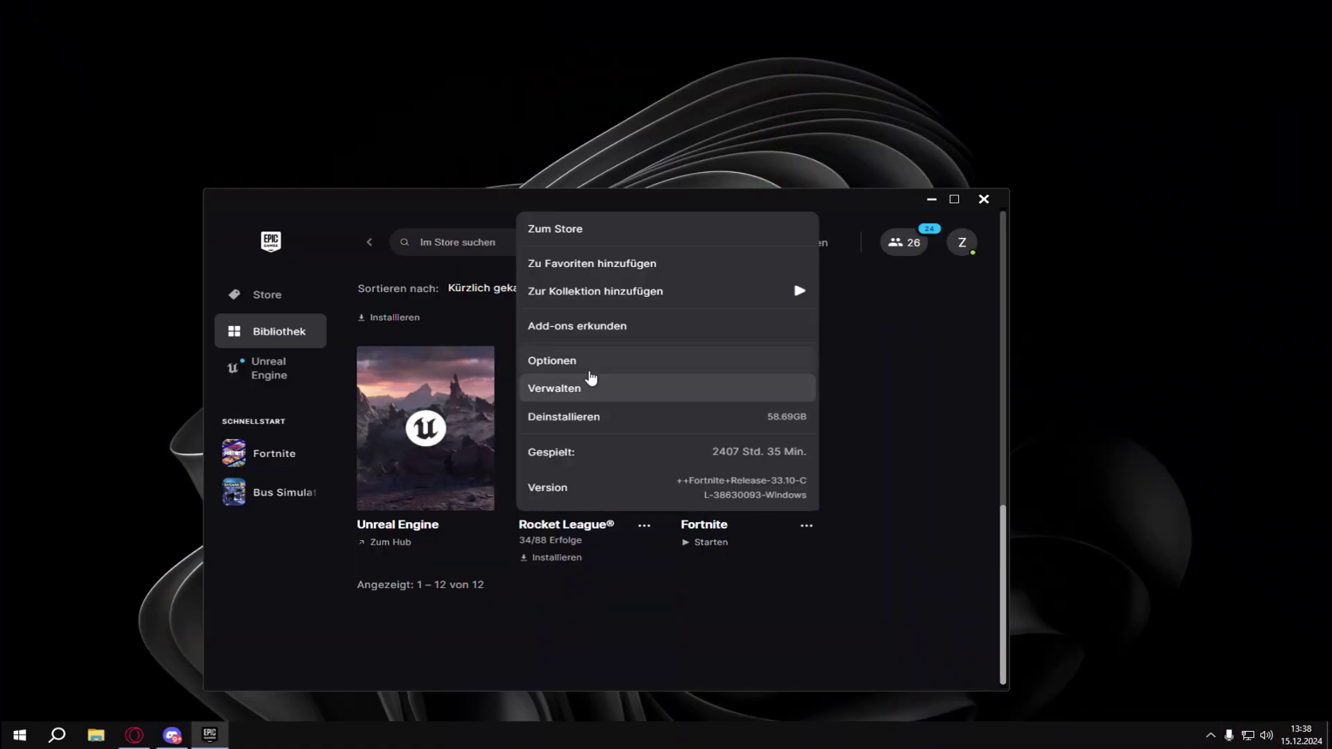
{"action": "left_click", "coordinate": [593, 371]}
{"action": "scroll", "coordinate": [594, 373], "scroll_direction": "down", "scroll_amount": 1}
{"action": "left_click", "coordinate": [835, 308]}
{"action": "left_click", "coordinate": [804, 527]}
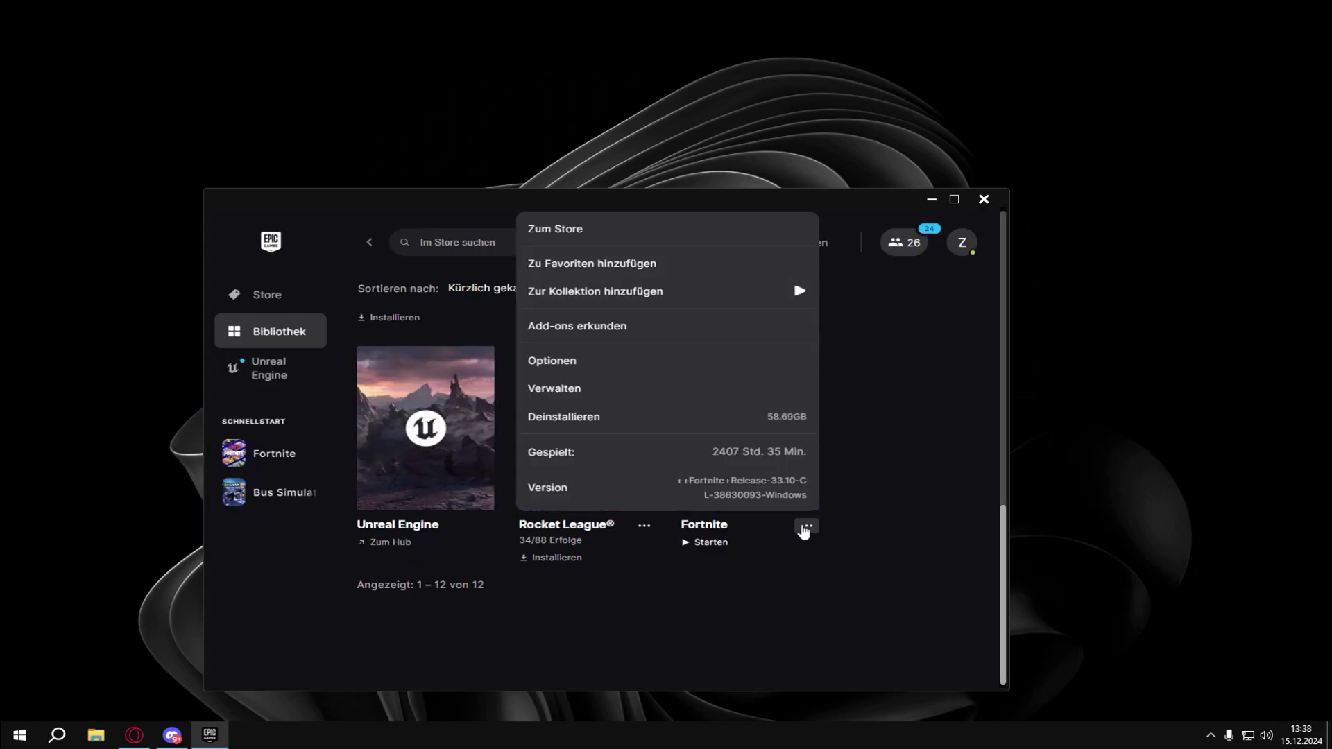
Start verifying Fortnite's game files from its Verwalten options
{"action": "left_click", "coordinate": [576, 387]}
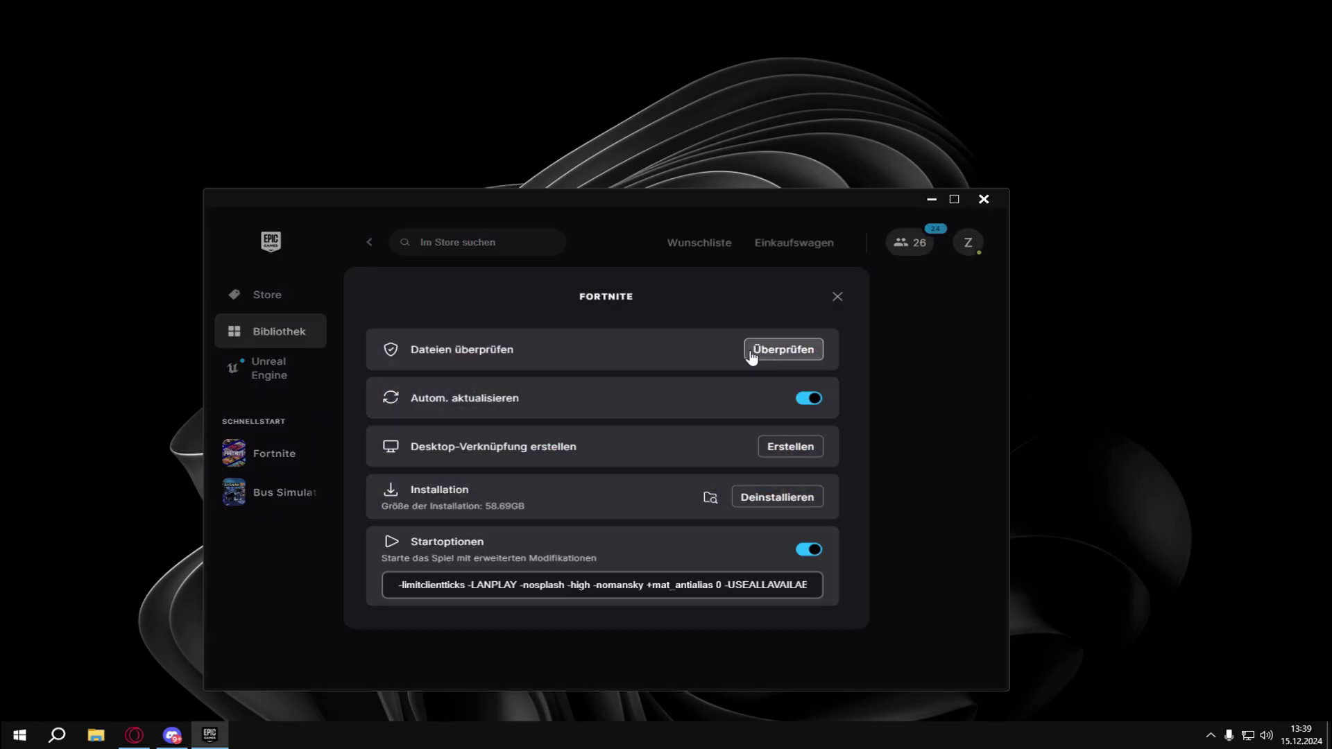
{"action": "left_click", "coordinate": [772, 348]}
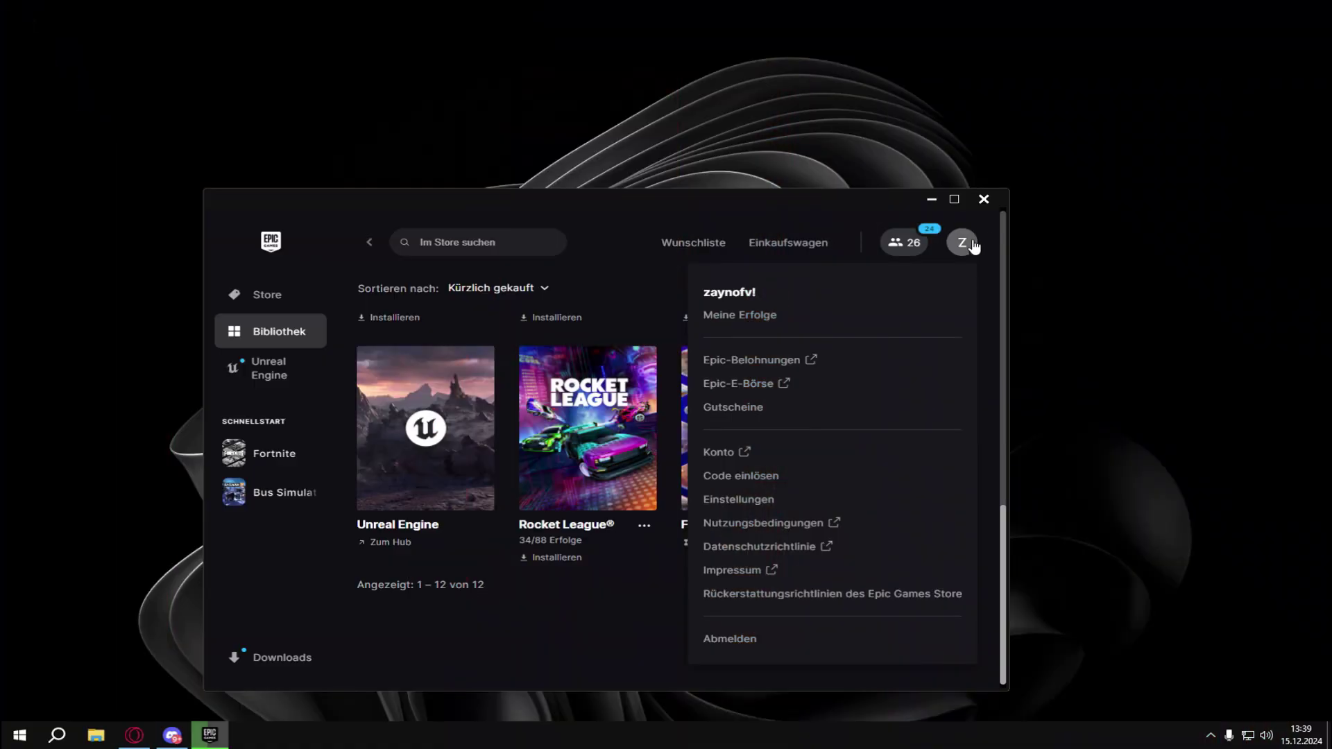
{"action": "left_click", "coordinate": [962, 242]}
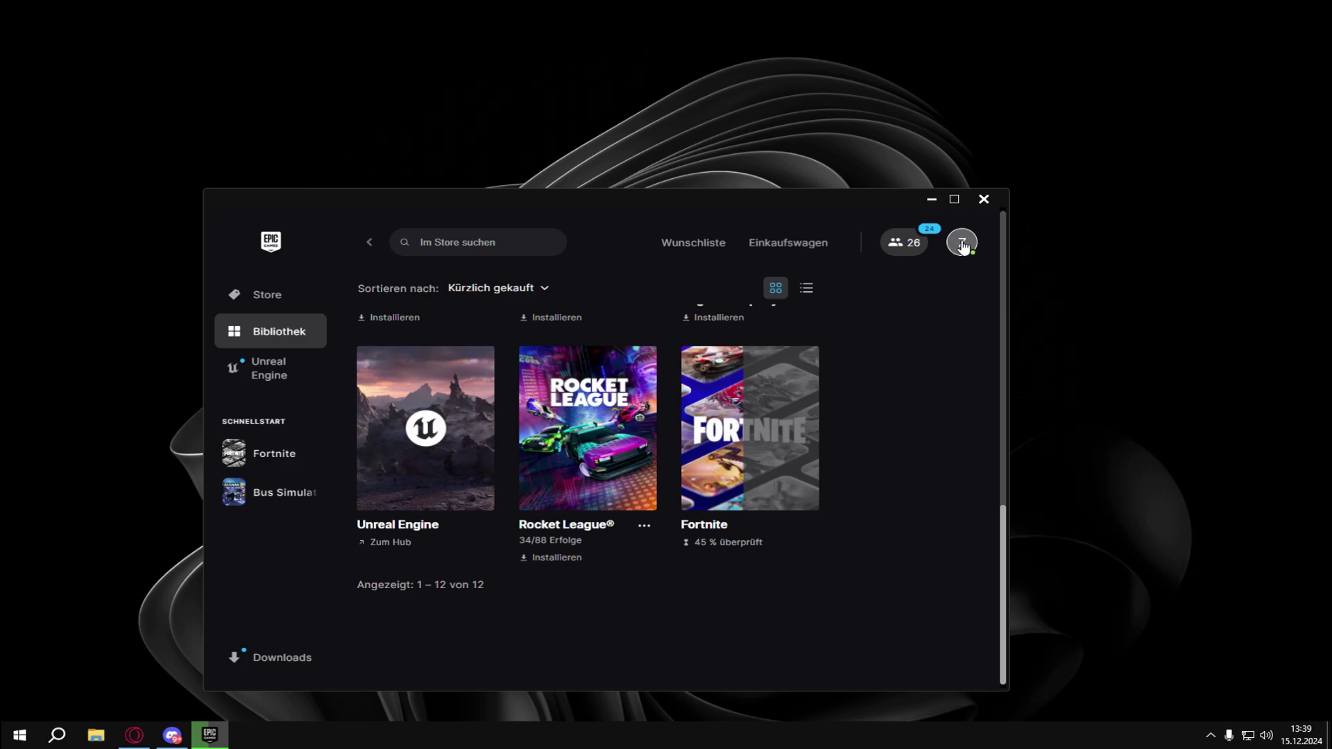
Open launcher Einstellungen, expand FORTNITE, and select its existing command-line parameters
{"action": "left_click", "coordinate": [963, 244]}
{"action": "left_click", "coordinate": [709, 495]}
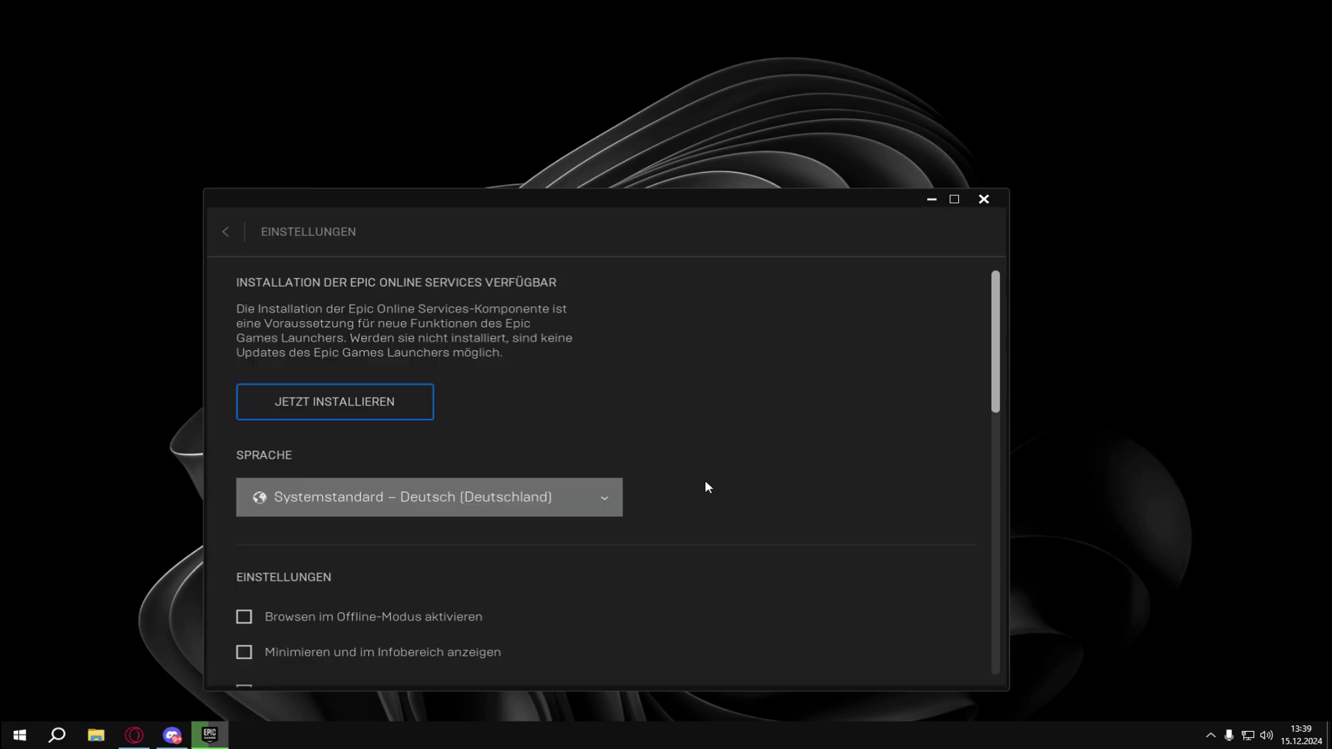
{"action": "left_click_drag", "start_coordinate": [991, 387], "coordinate": [913, 647]}
{"action": "scroll", "coordinate": [263, 579], "scroll_direction": "down", "scroll_amount": 1}
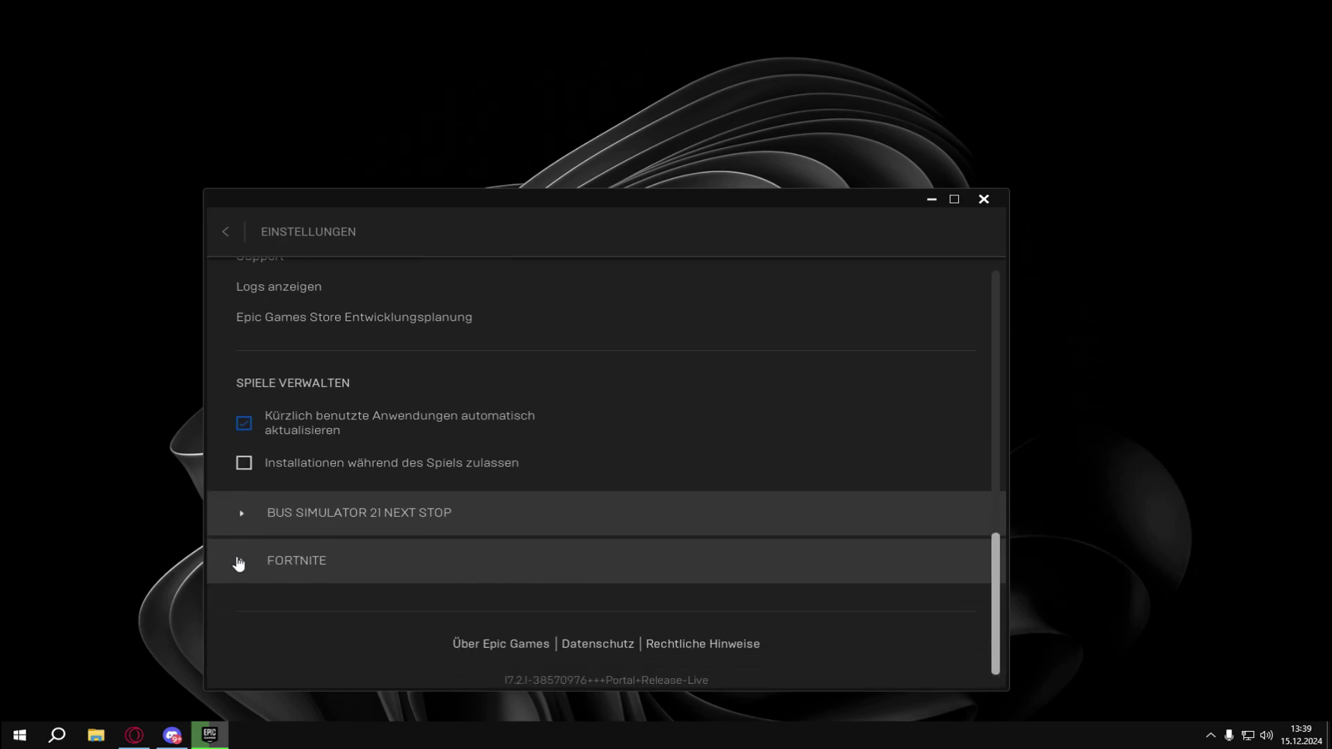
{"action": "left_click", "coordinate": [242, 563]}
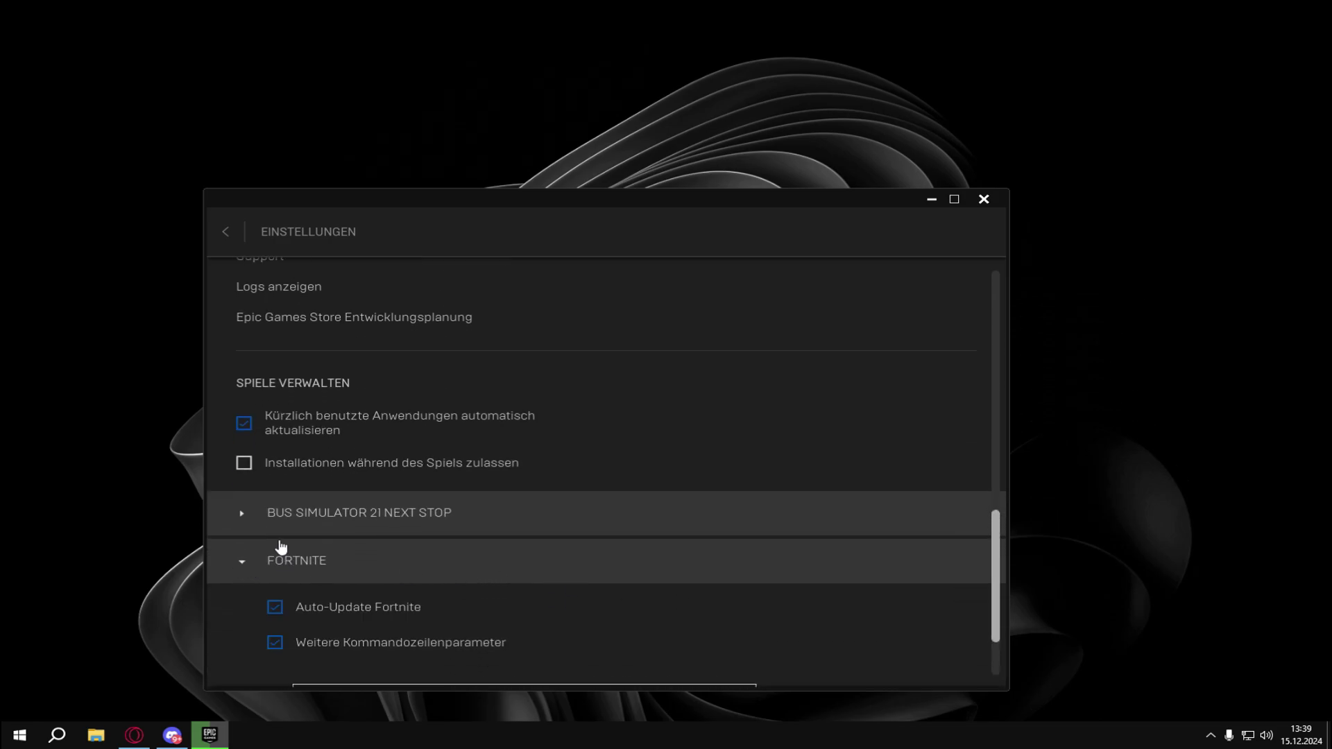
{"action": "scroll", "coordinate": [274, 545], "scroll_direction": "down", "scroll_amount": 2}
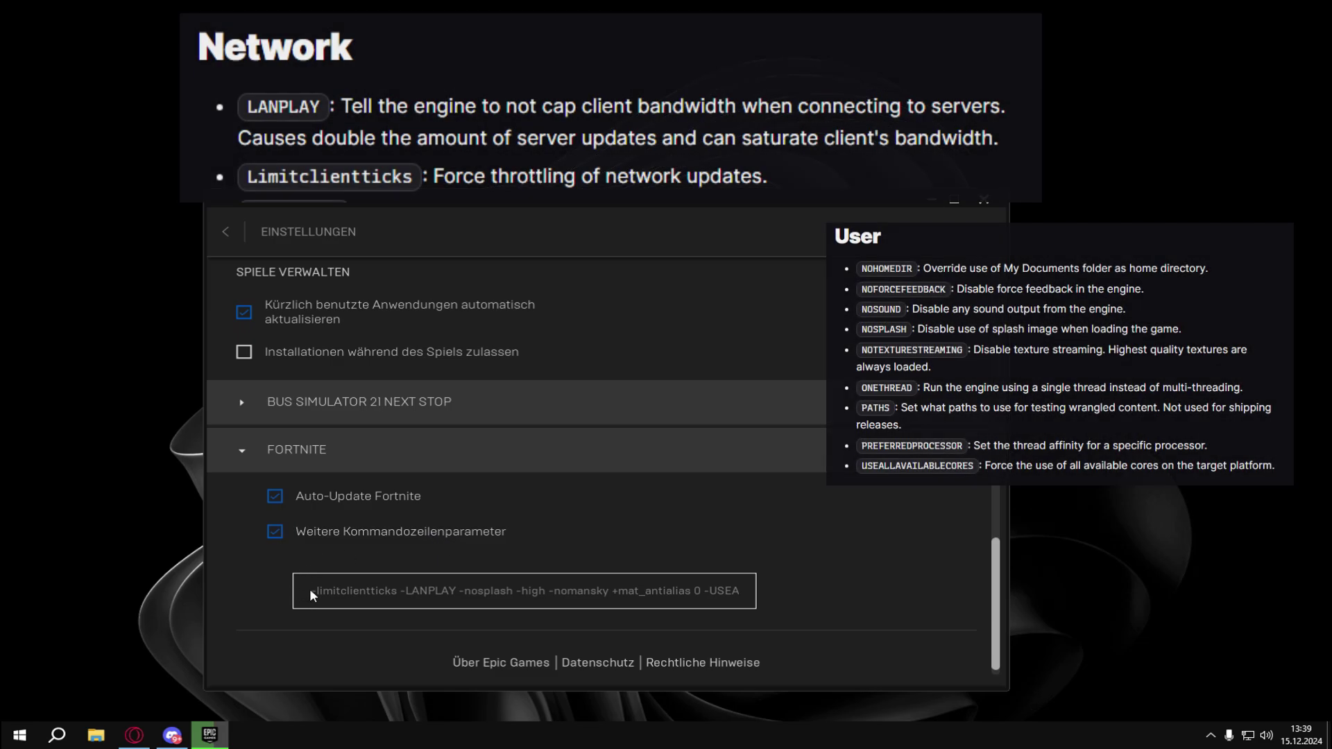
{"action": "left_click_drag", "start_coordinate": [309, 590], "coordinate": [437, 591]}
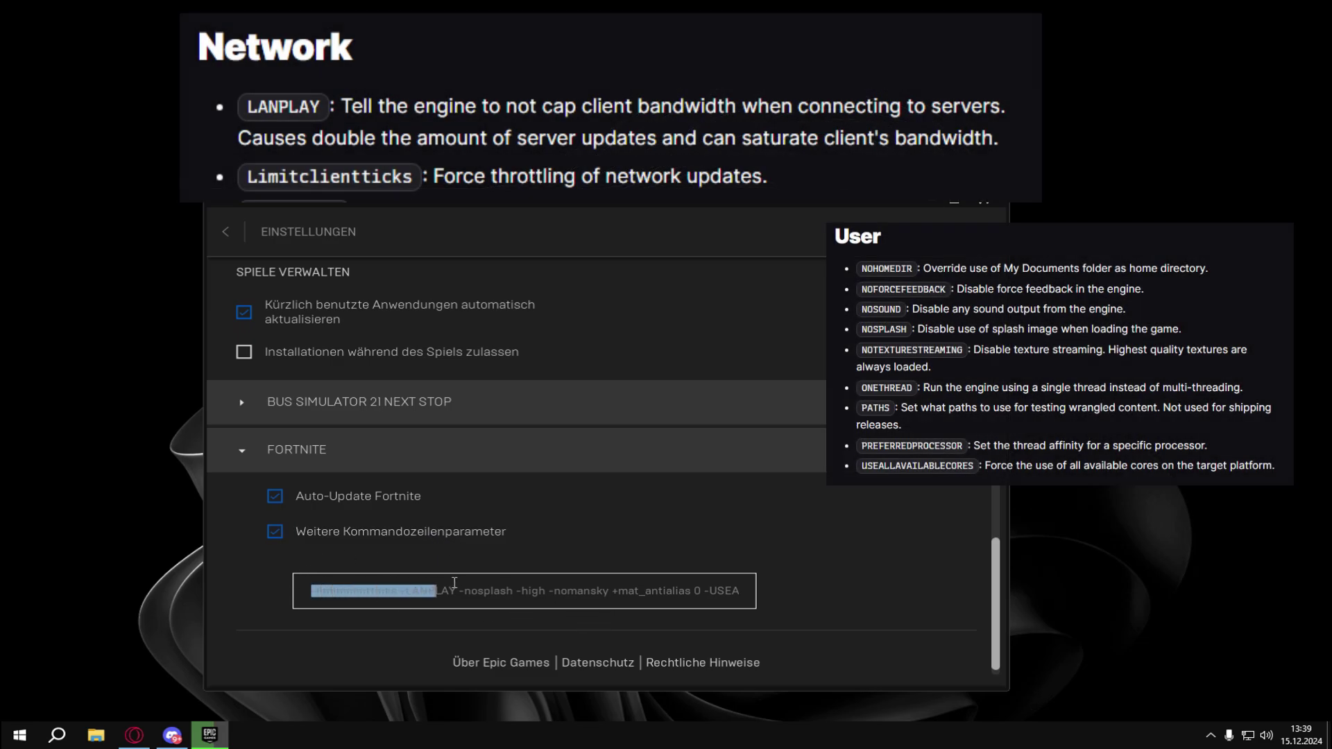
Extend the selection across the rest of Fortnite's command-line parameter text
{"action": "left_click_drag", "start_coordinate": [437, 591], "coordinate": [739, 591]}
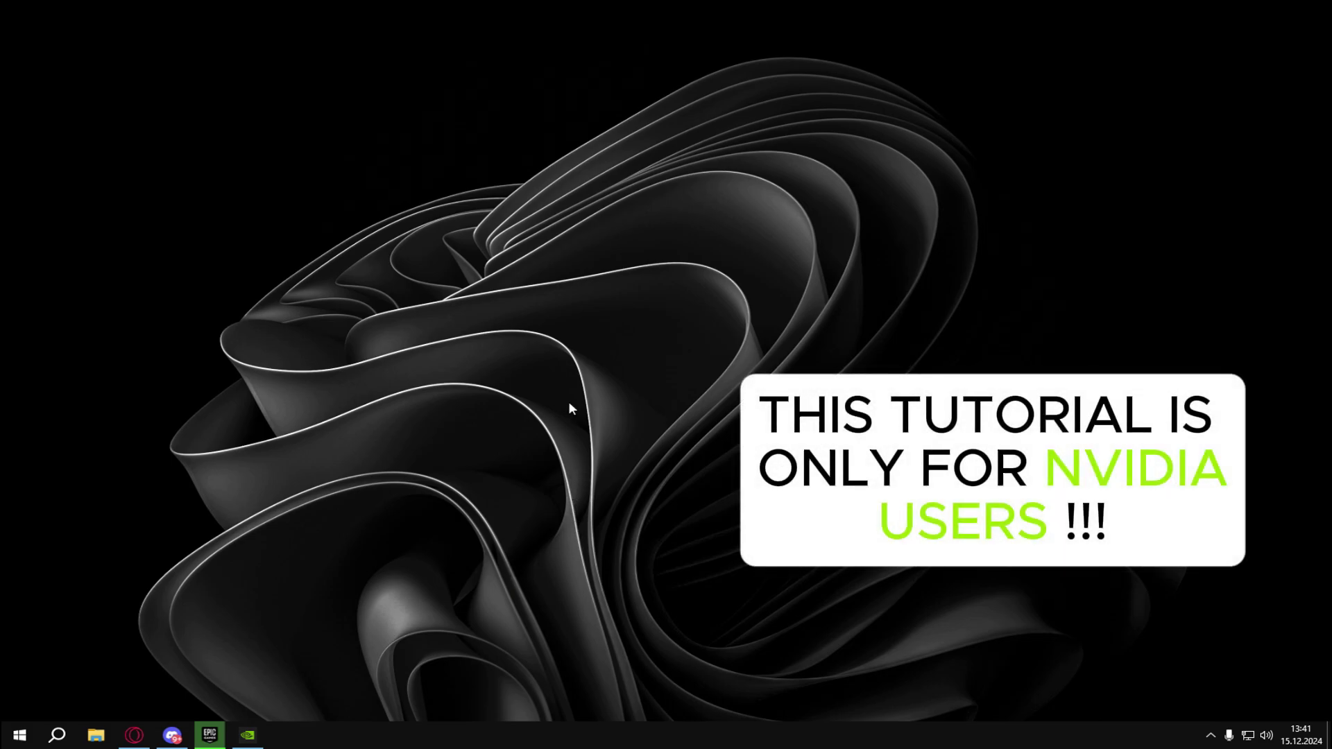
Open NVIDIA Control Panel to its Auflösung ändern page
{"action": "right_click", "coordinate": [565, 386]}
{"action": "right_click", "coordinate": [537, 345]}
{"action": "left_click", "coordinate": [590, 283]}
{"action": "right_click", "coordinate": [568, 274]}
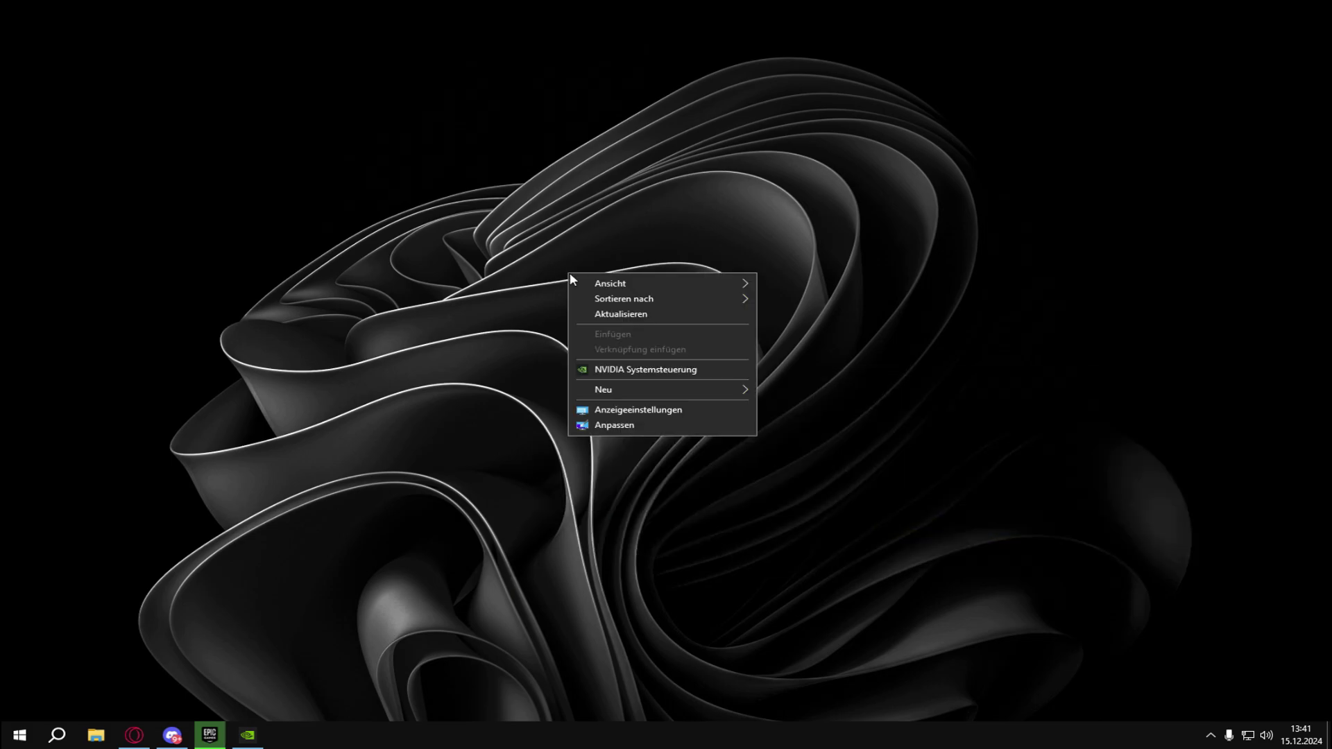
{"action": "left_click", "coordinate": [609, 372]}
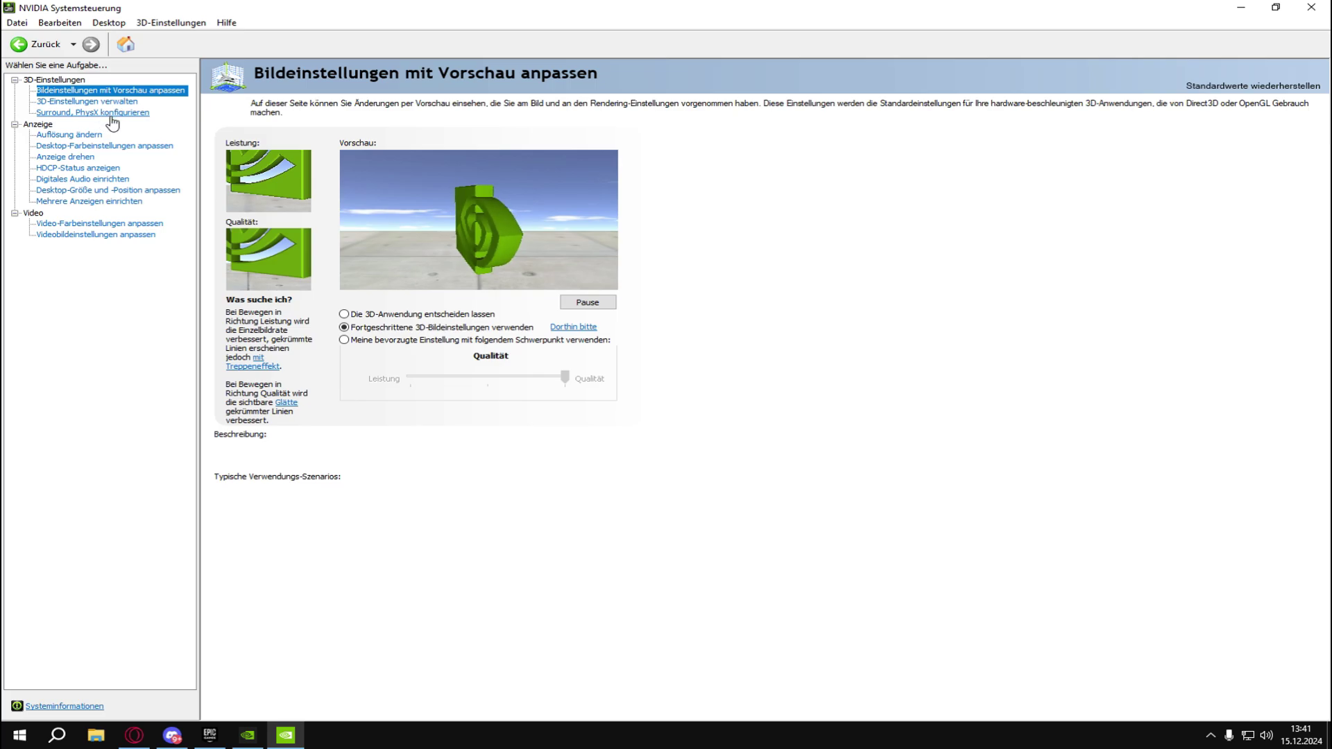
{"action": "left_click", "coordinate": [101, 133]}
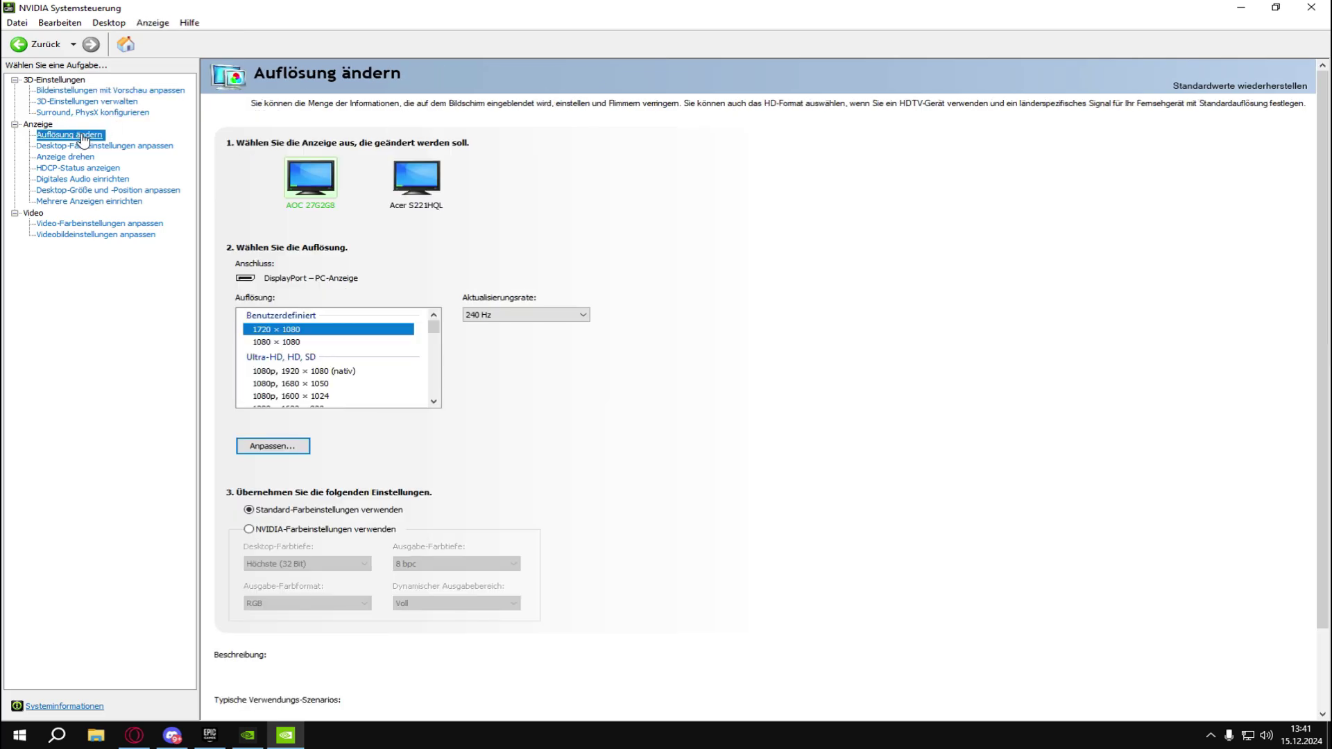
Add and enable a custom 1720 × 1080 at 240 Hz resolution in the customize list
{"action": "left_click", "coordinate": [276, 447]}
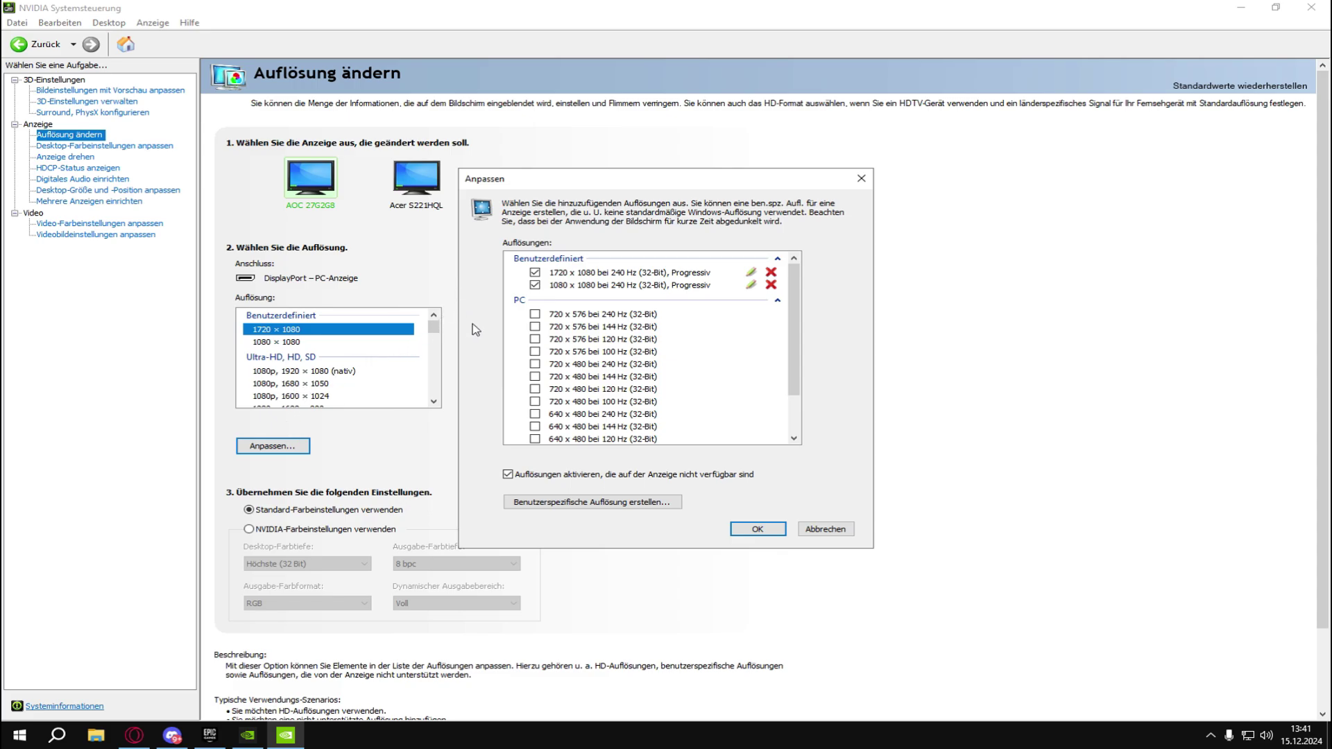
{"action": "left_click", "coordinate": [508, 475]}
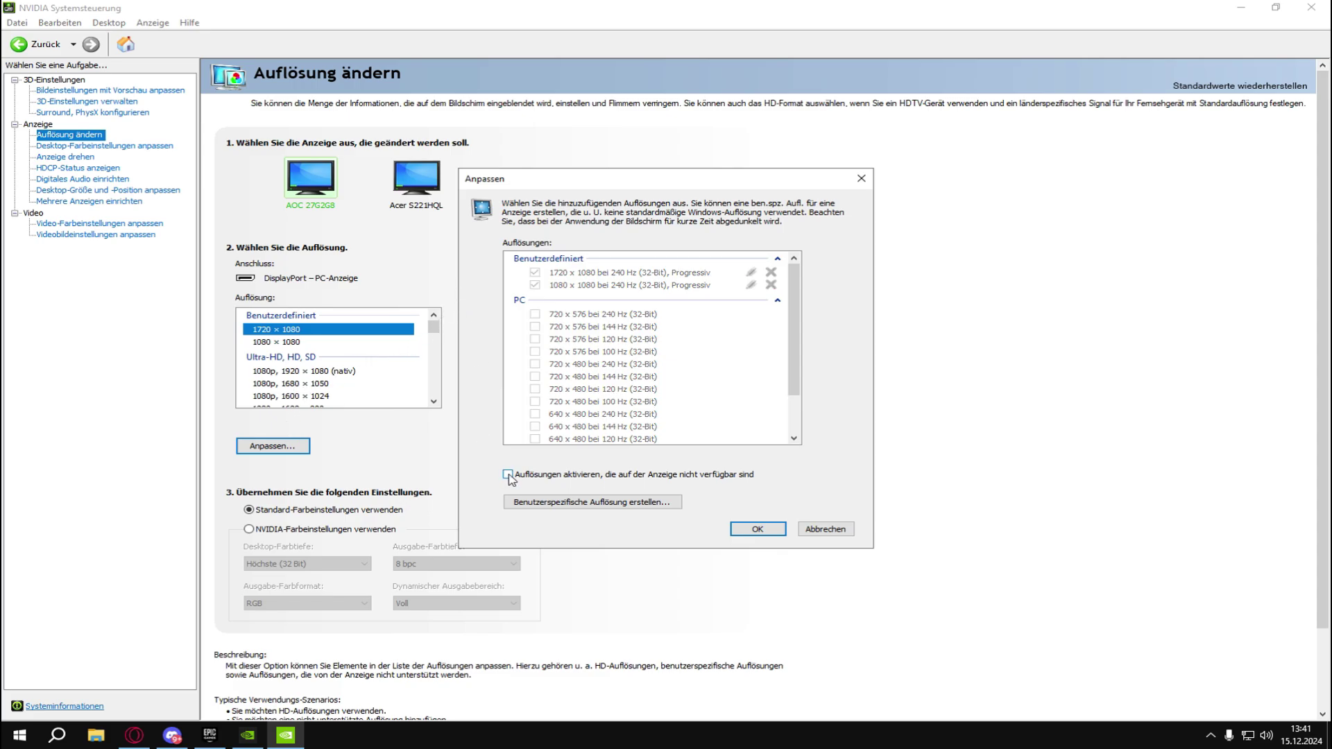
{"action": "left_click", "coordinate": [508, 475]}
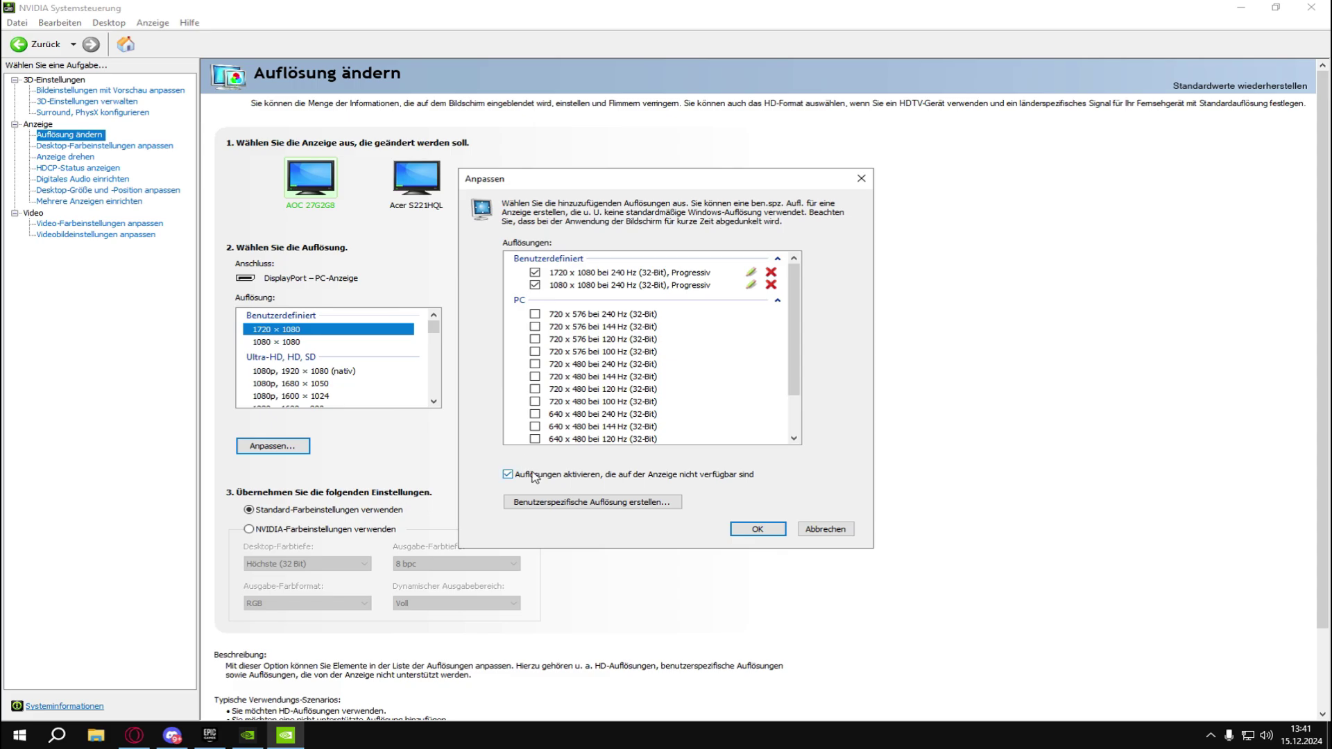
{"action": "left_click", "coordinate": [549, 507]}
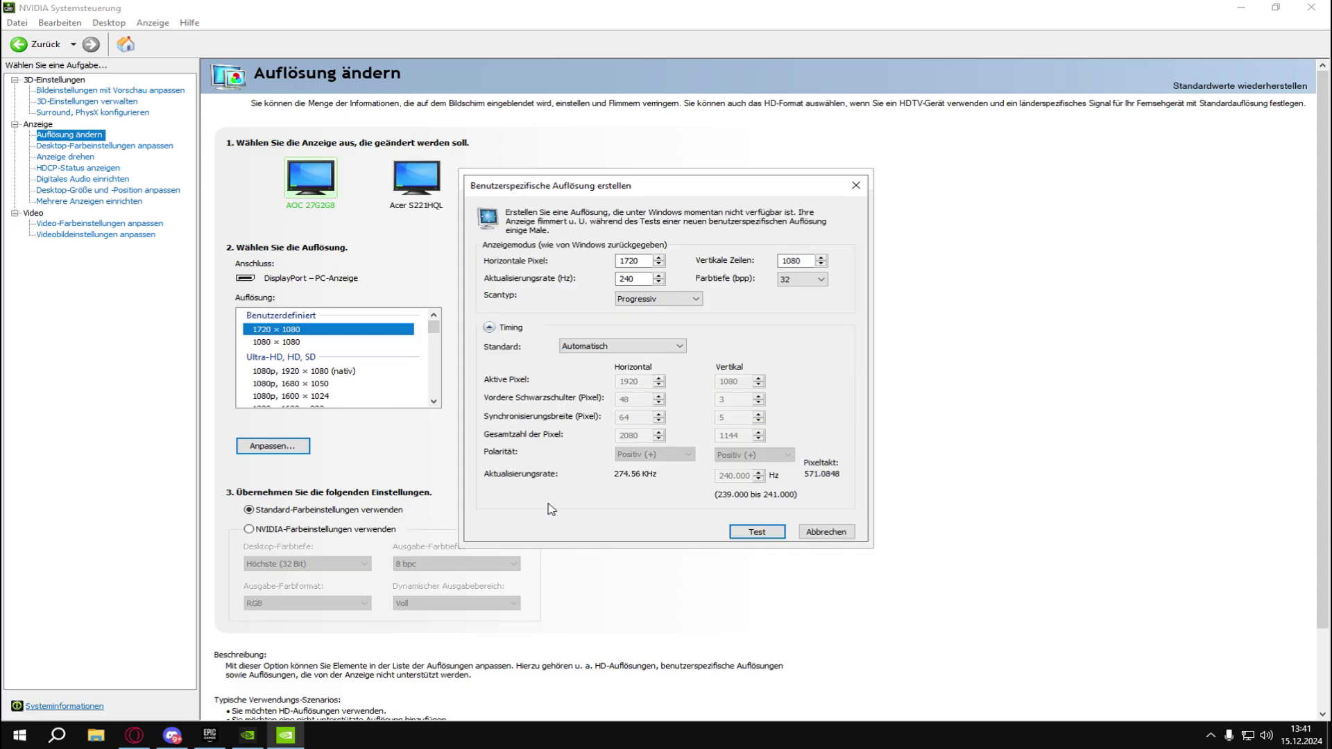
{"action": "double_click", "coordinate": [647, 261]}
{"action": "left_click", "coordinate": [631, 263]}
{"action": "left_click", "coordinate": [781, 261]}
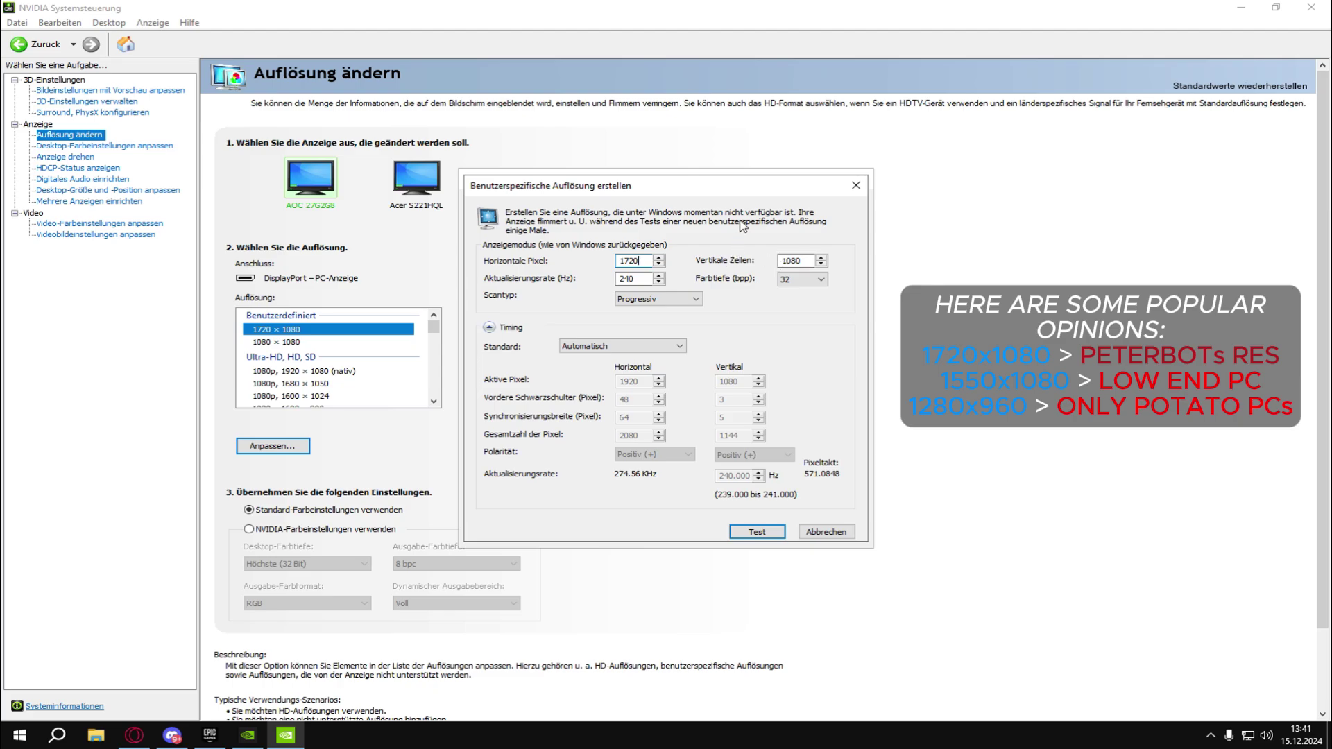
{"action": "left_click", "coordinate": [747, 534]}
{"action": "left_click", "coordinate": [777, 402]}
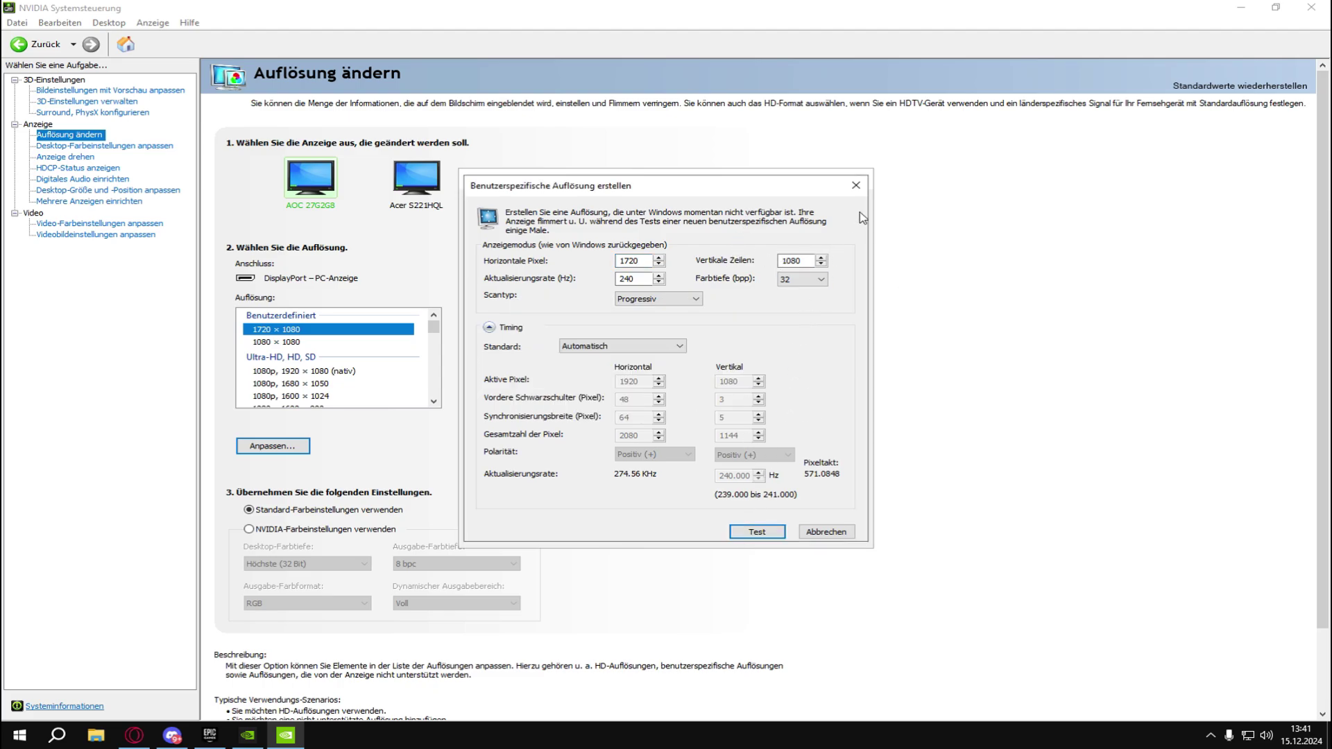
{"action": "left_click", "coordinate": [856, 185]}
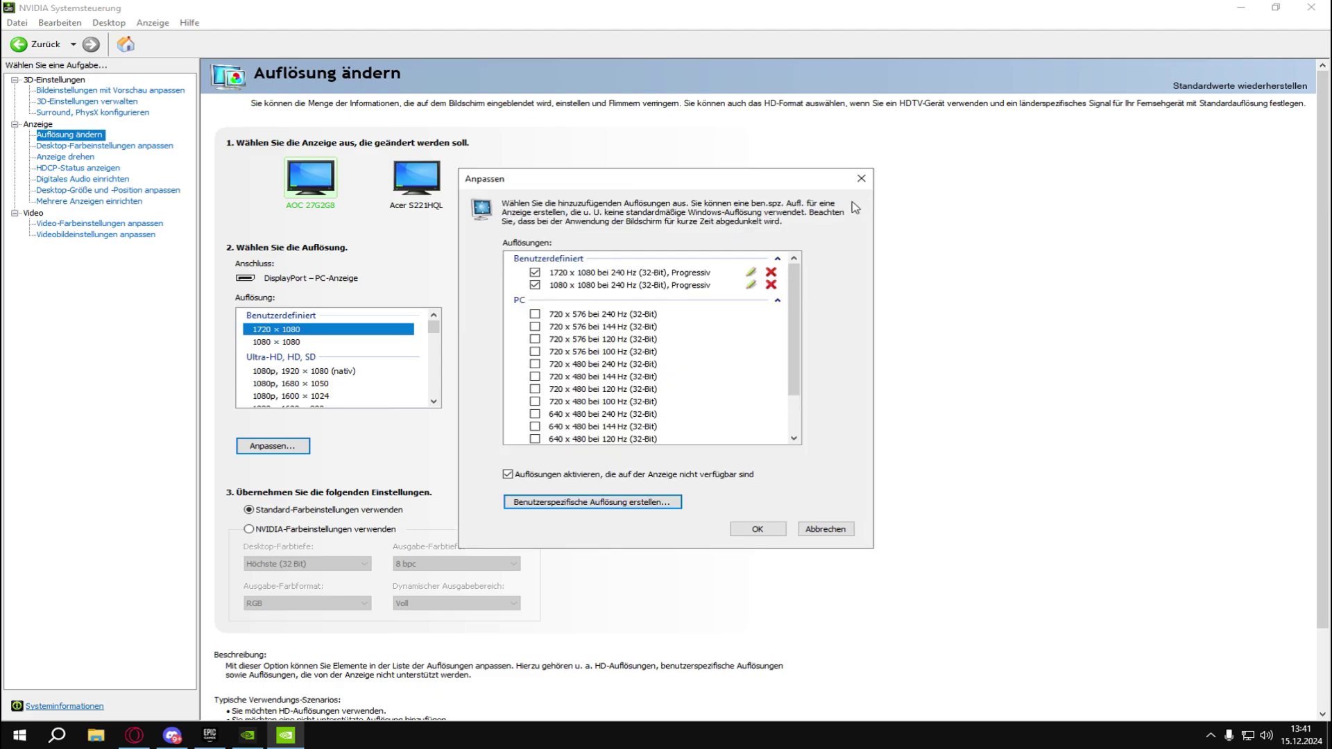
{"action": "left_click", "coordinate": [535, 273]}
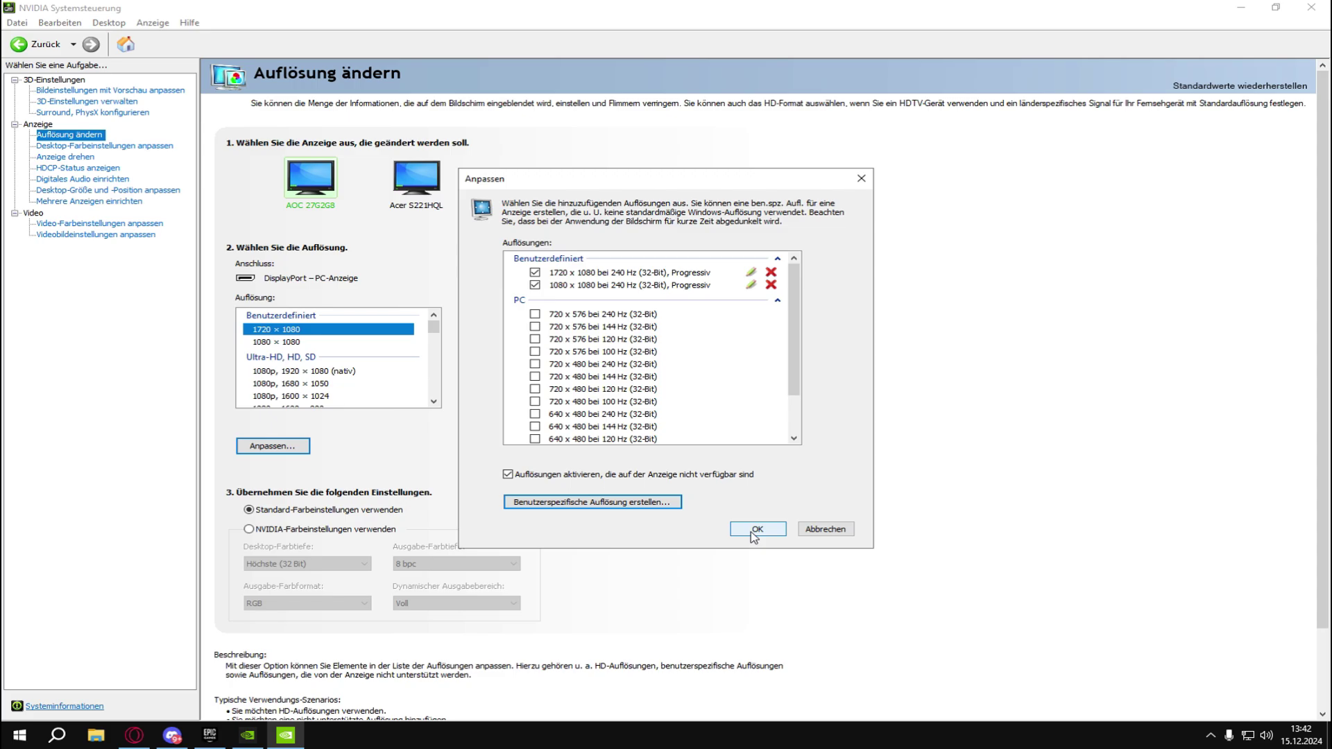
{"action": "left_click", "coordinate": [754, 531]}
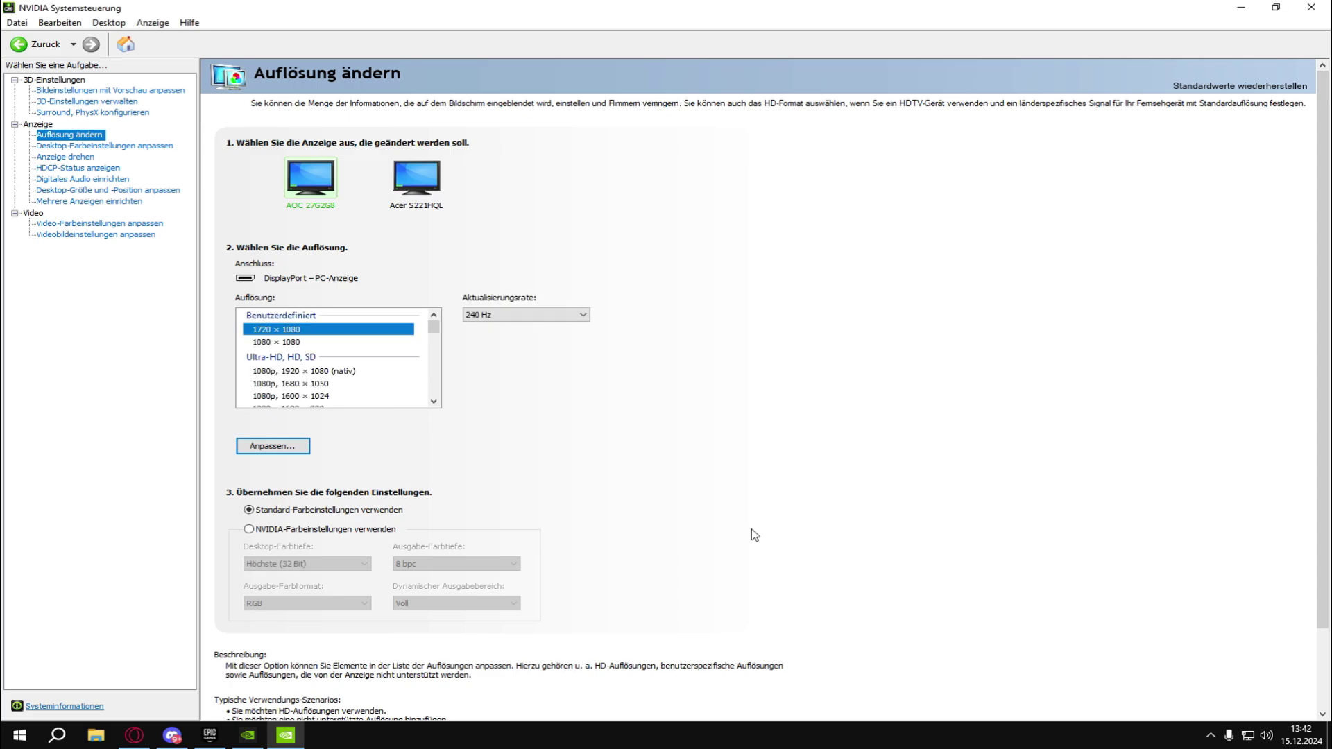
Select the custom 1720 × 1080 resolution, apply it, and keep the change
{"action": "left_click", "coordinate": [294, 331]}
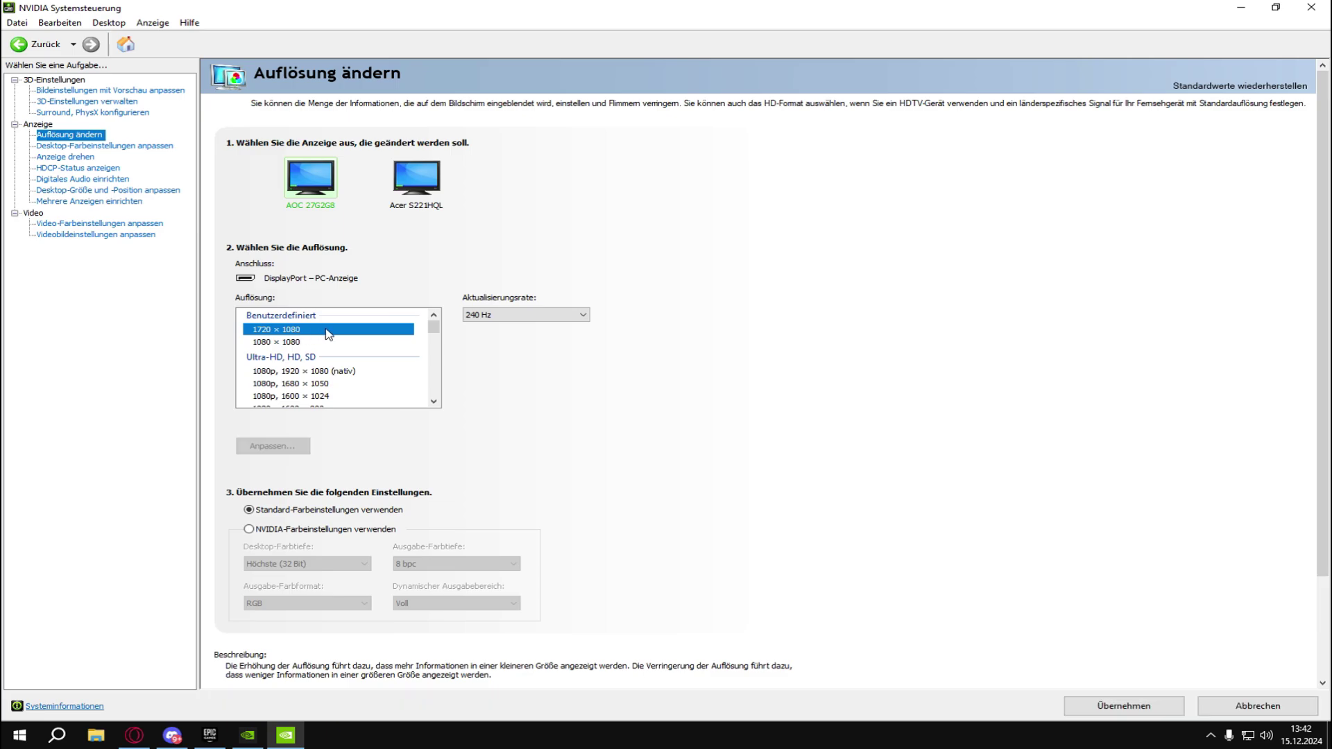
{"action": "left_click", "coordinate": [1152, 707]}
{"action": "left_click", "coordinate": [729, 396]}
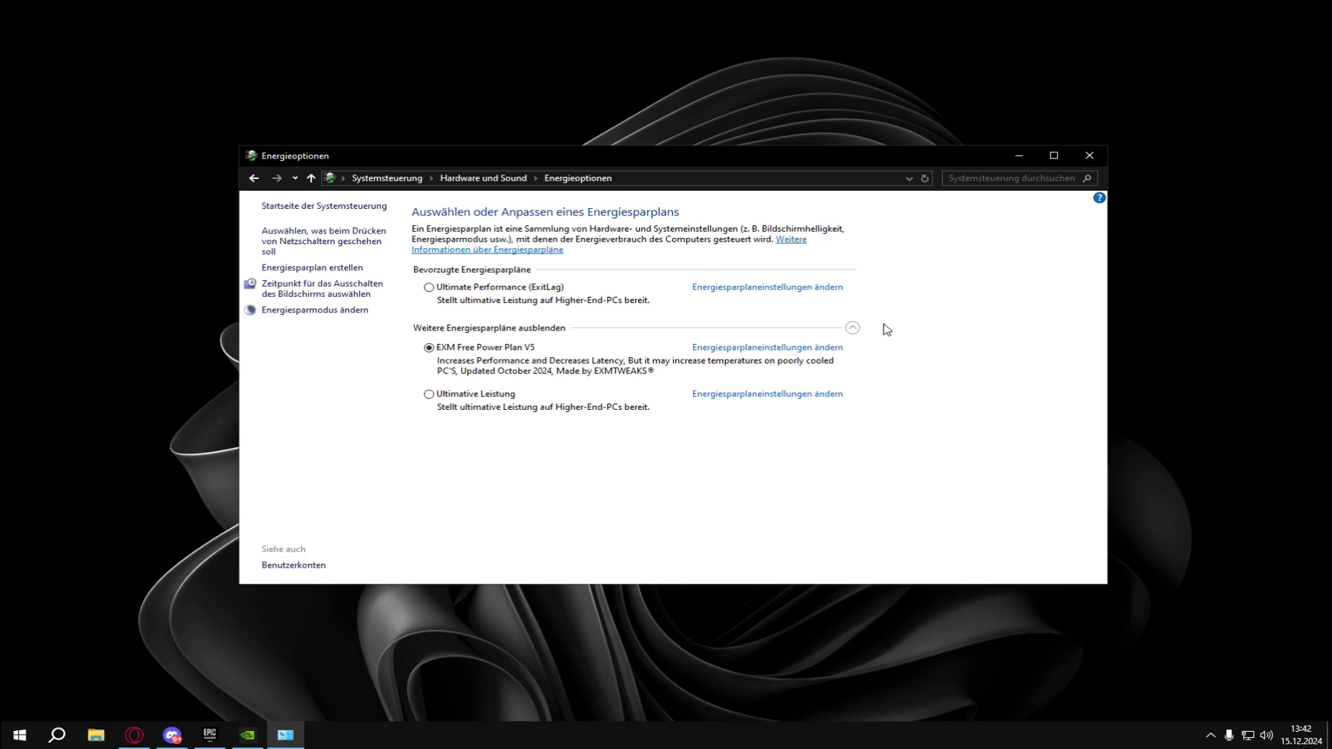
Select the Ultimative Leistung power plan in Energieoptionen
{"action": "left_click", "coordinate": [444, 395]}
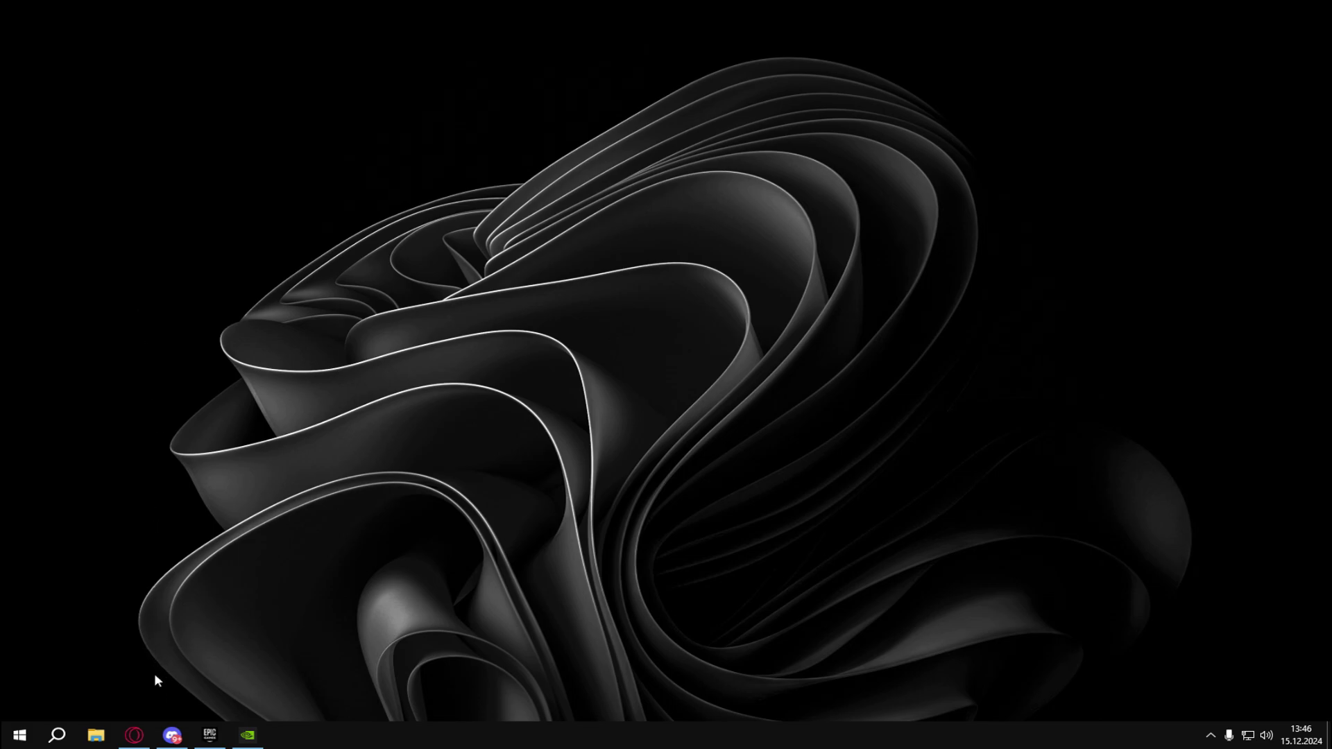
Bring up Discord and read the FPS Boost Tool post in EXM Tweaks' #free-tweaking-utility channel
{"action": "left_click", "coordinate": [172, 735]}
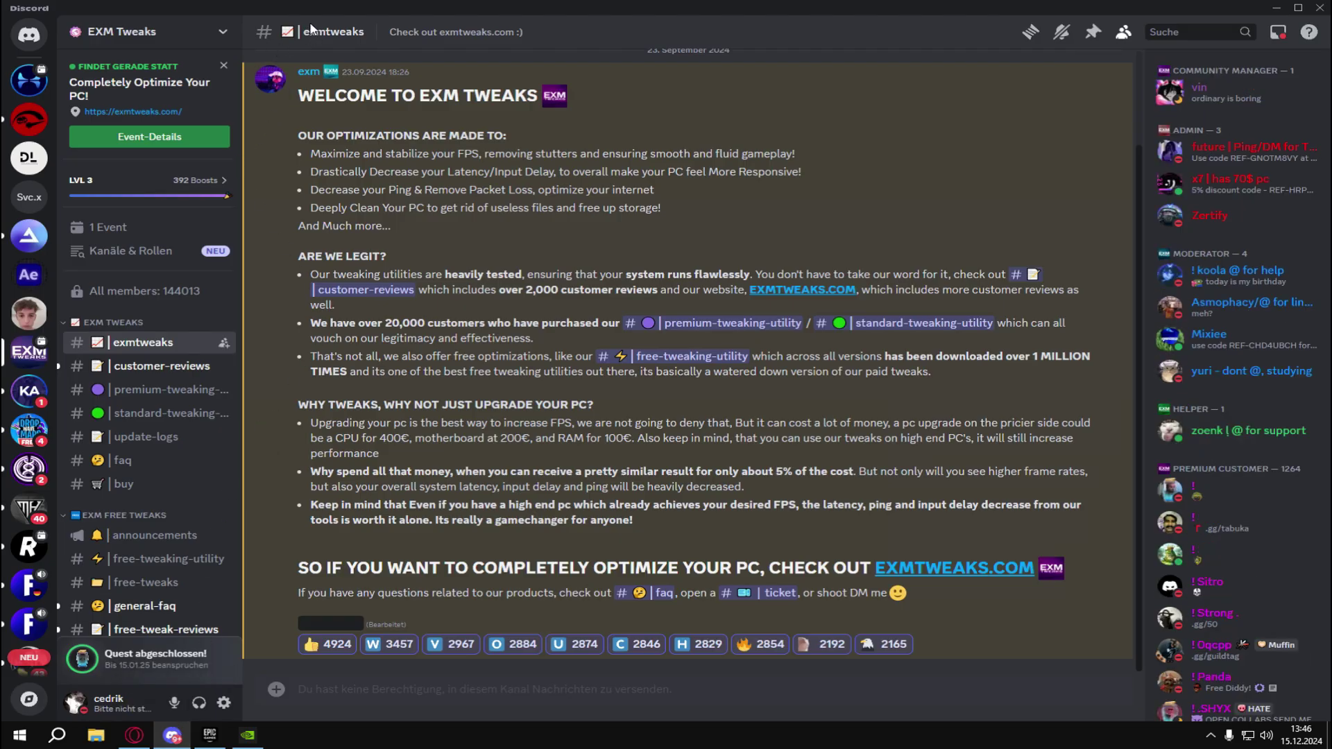
{"action": "left_click", "coordinate": [132, 32]}
{"action": "left_click", "coordinate": [139, 32]}
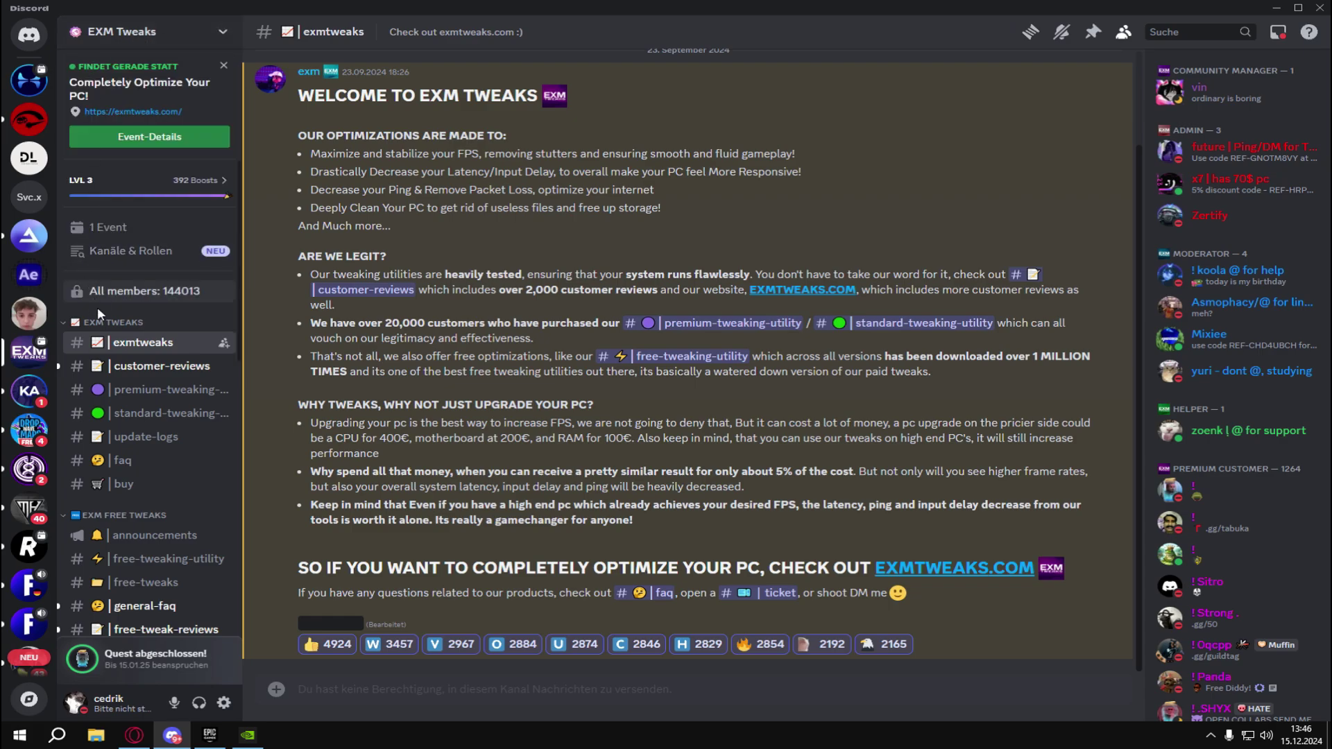
{"action": "scroll", "coordinate": [121, 471], "scroll_direction": "down", "scroll_amount": 3}
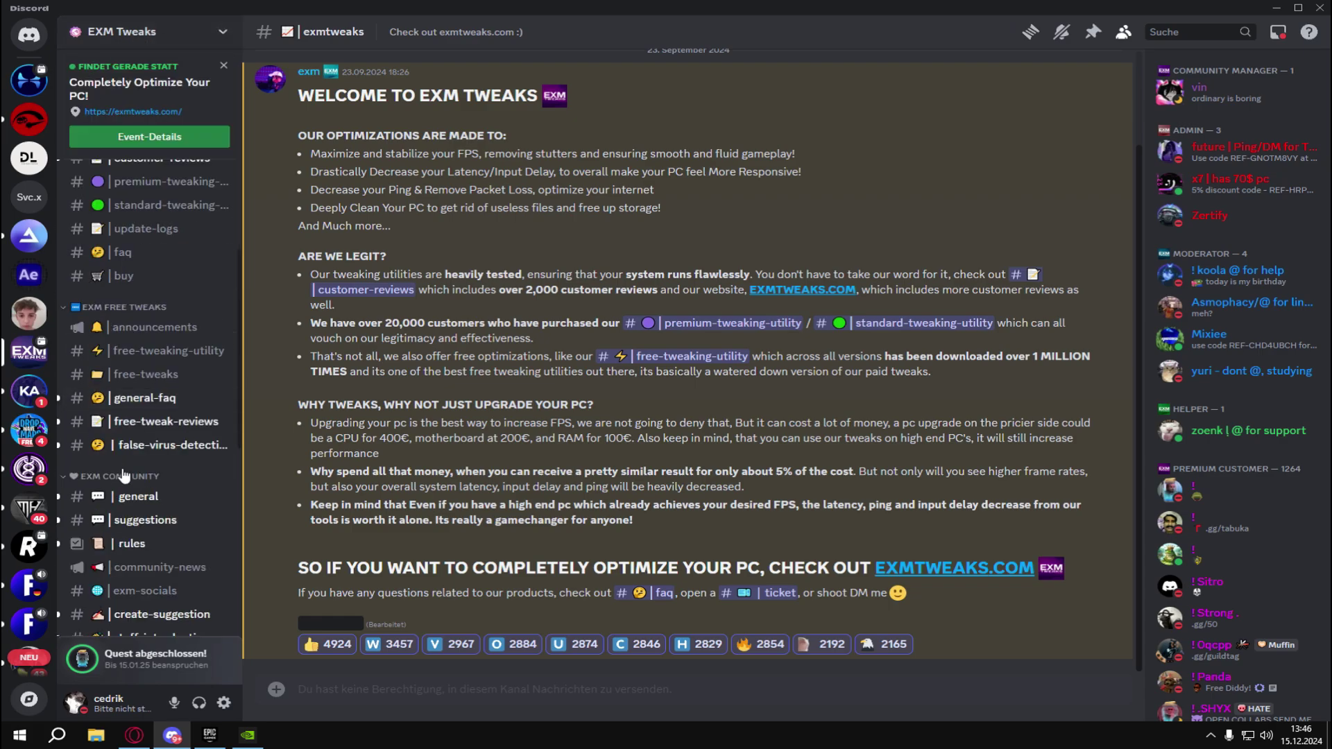
{"action": "scroll", "coordinate": [125, 478], "scroll_direction": "down", "scroll_amount": 5}
{"action": "scroll", "coordinate": [134, 499], "scroll_direction": "up", "scroll_amount": 10}
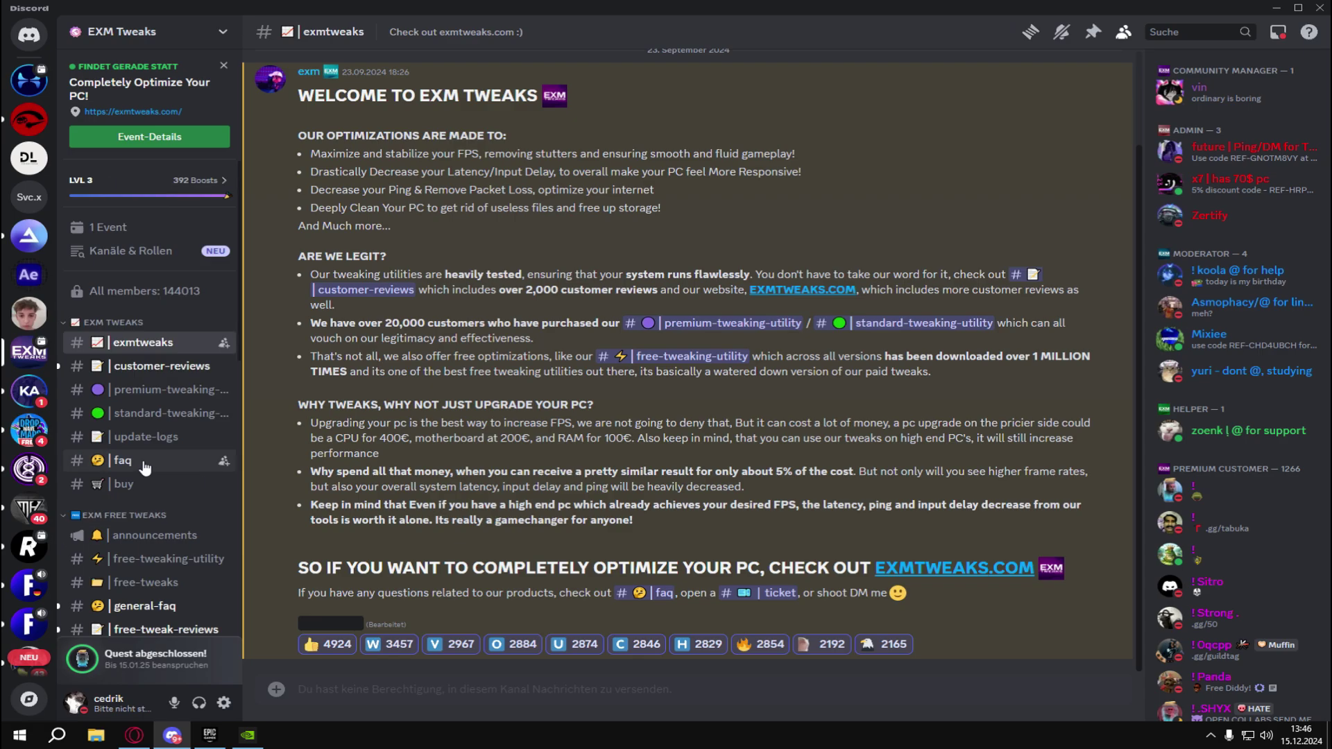
{"action": "scroll", "coordinate": [145, 463], "scroll_direction": "down", "scroll_amount": 2}
{"action": "left_click", "coordinate": [160, 424]}
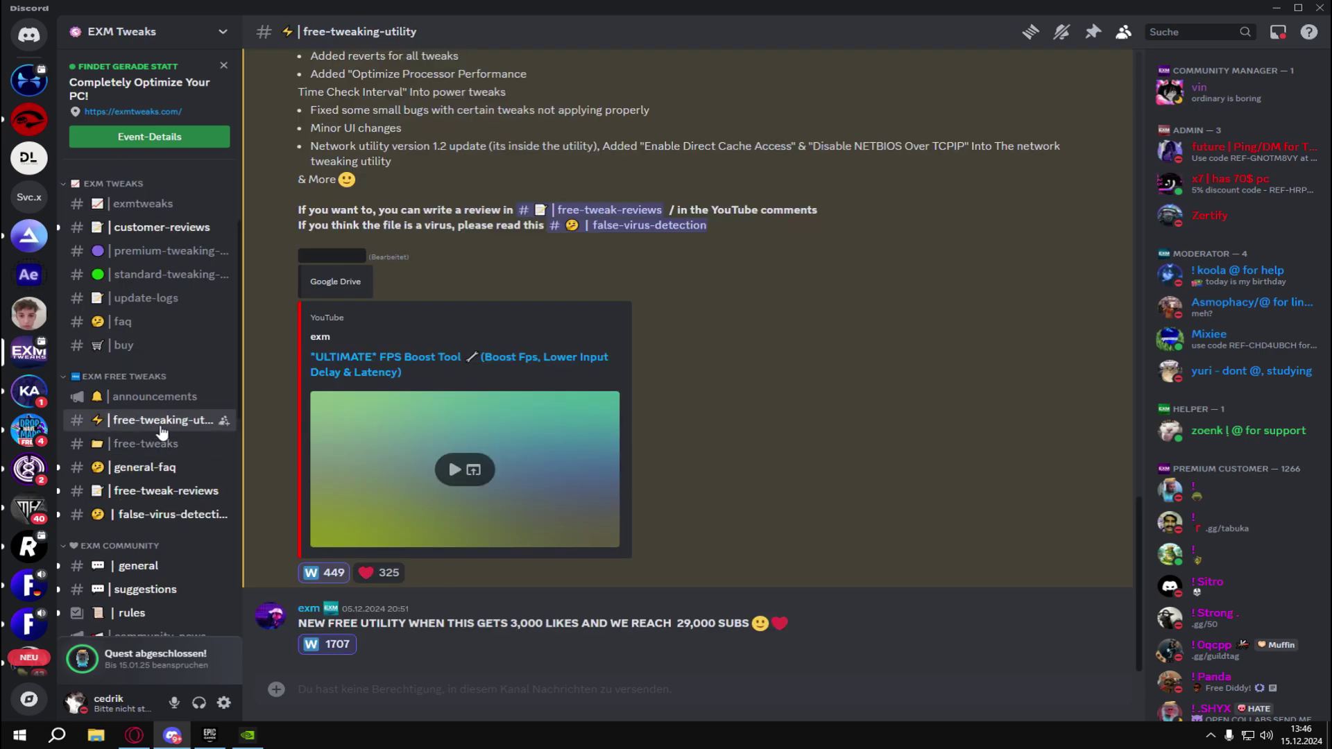
{"action": "scroll", "coordinate": [341, 426], "scroll_direction": "up", "scroll_amount": 5}
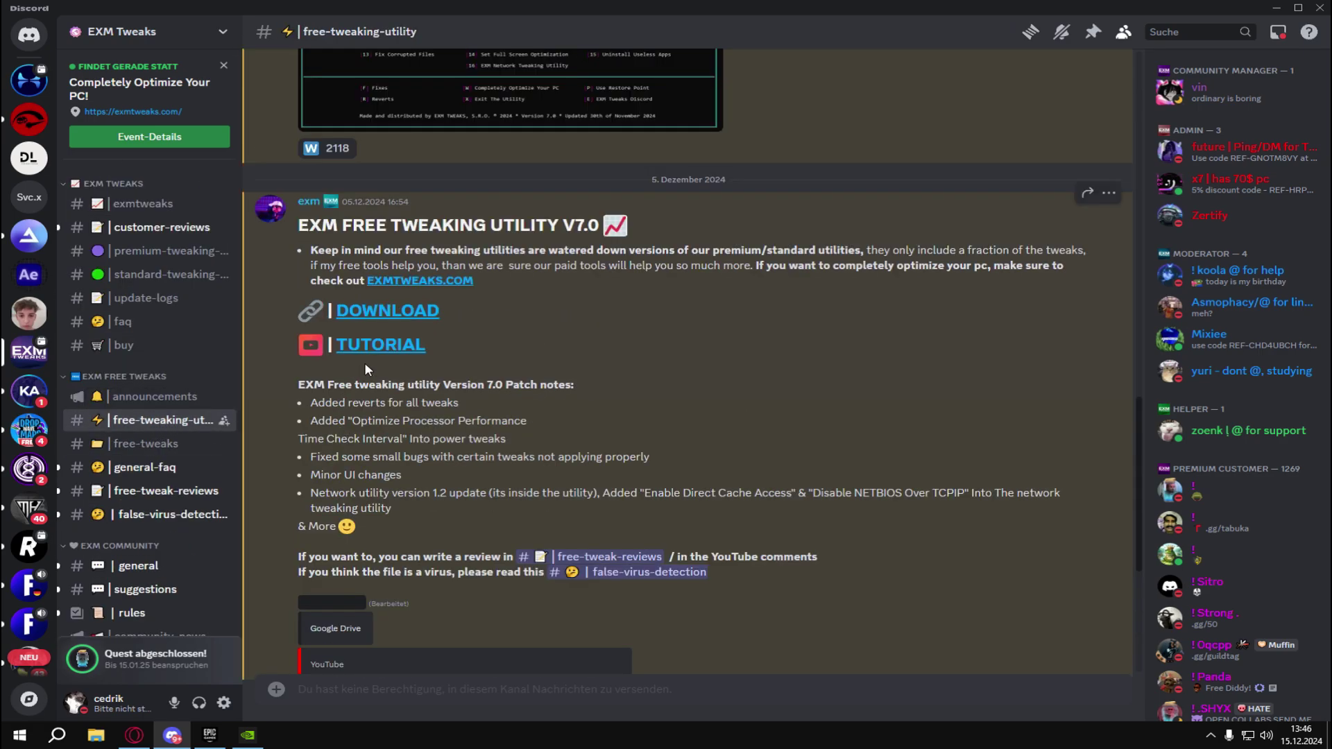
{"action": "scroll", "coordinate": [381, 314], "scroll_direction": "down", "scroll_amount": 5}
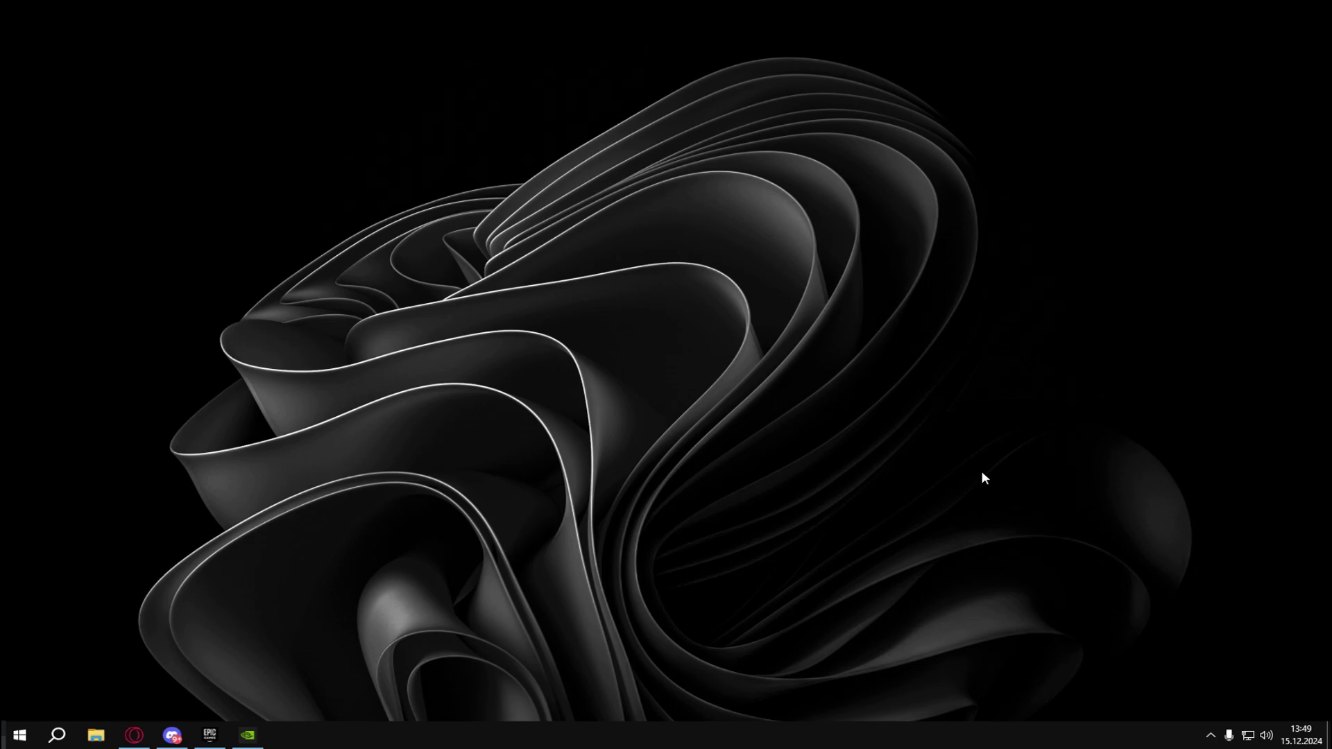
Open C:\Windows\temp through Run ('temp'), delete its three files, and close the folder
{"action": "key", "text": "super+r"}
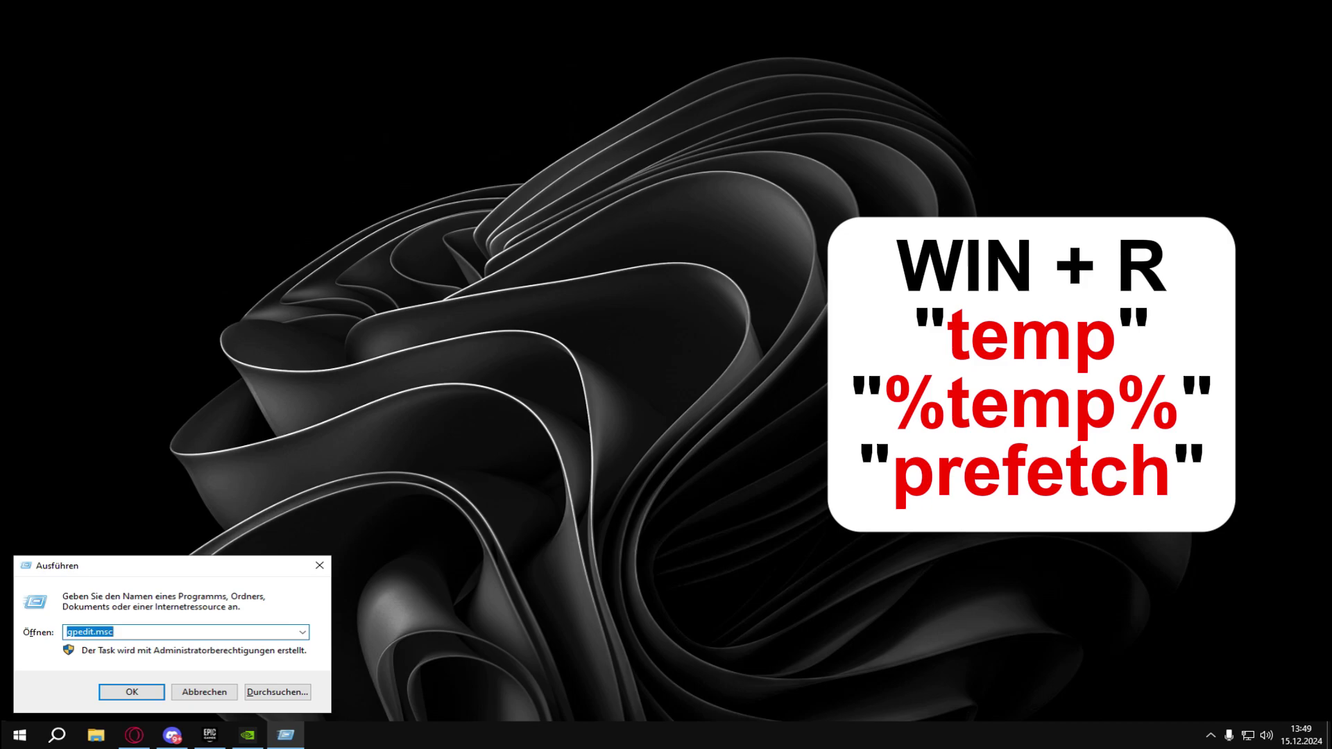
{"action": "type", "text": "temp"}
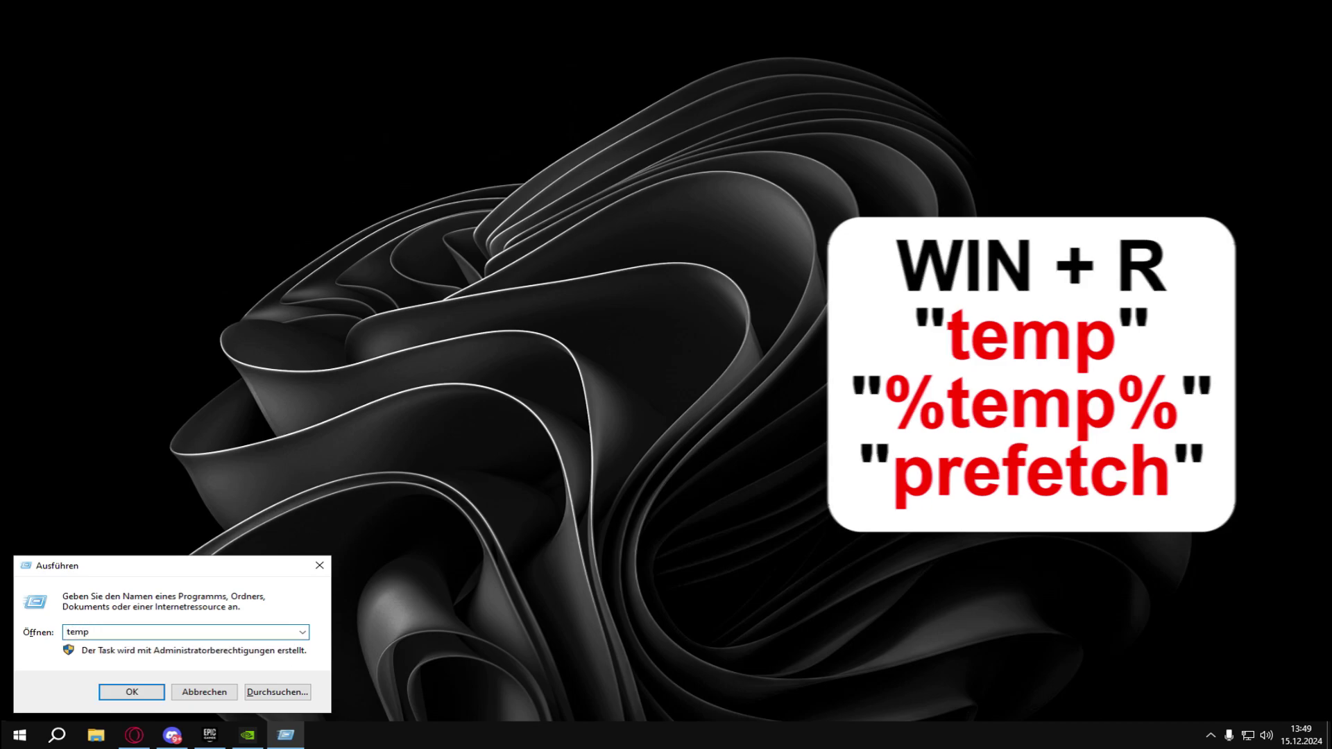
{"action": "key", "text": "Return"}
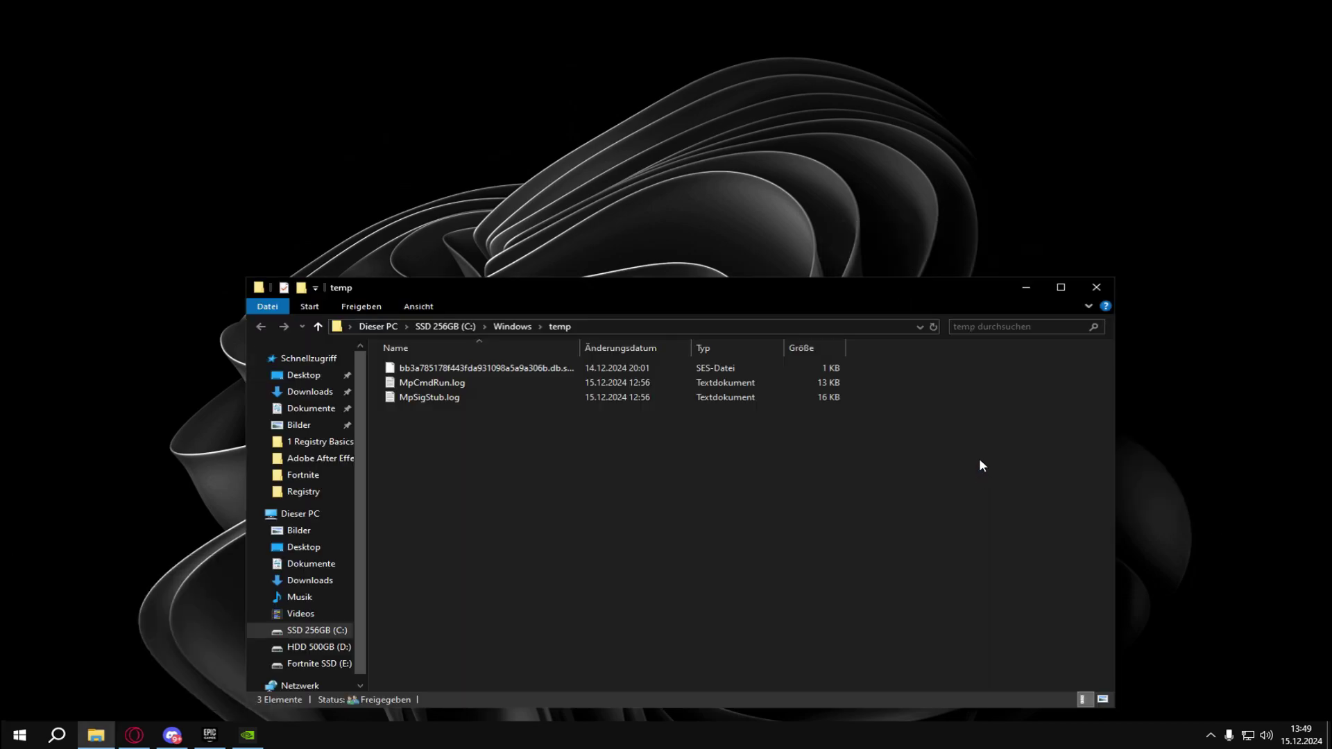
{"action": "left_click_drag", "start_coordinate": [406, 430], "coordinate": [386, 364]}
{"action": "right_click", "coordinate": [428, 370]}
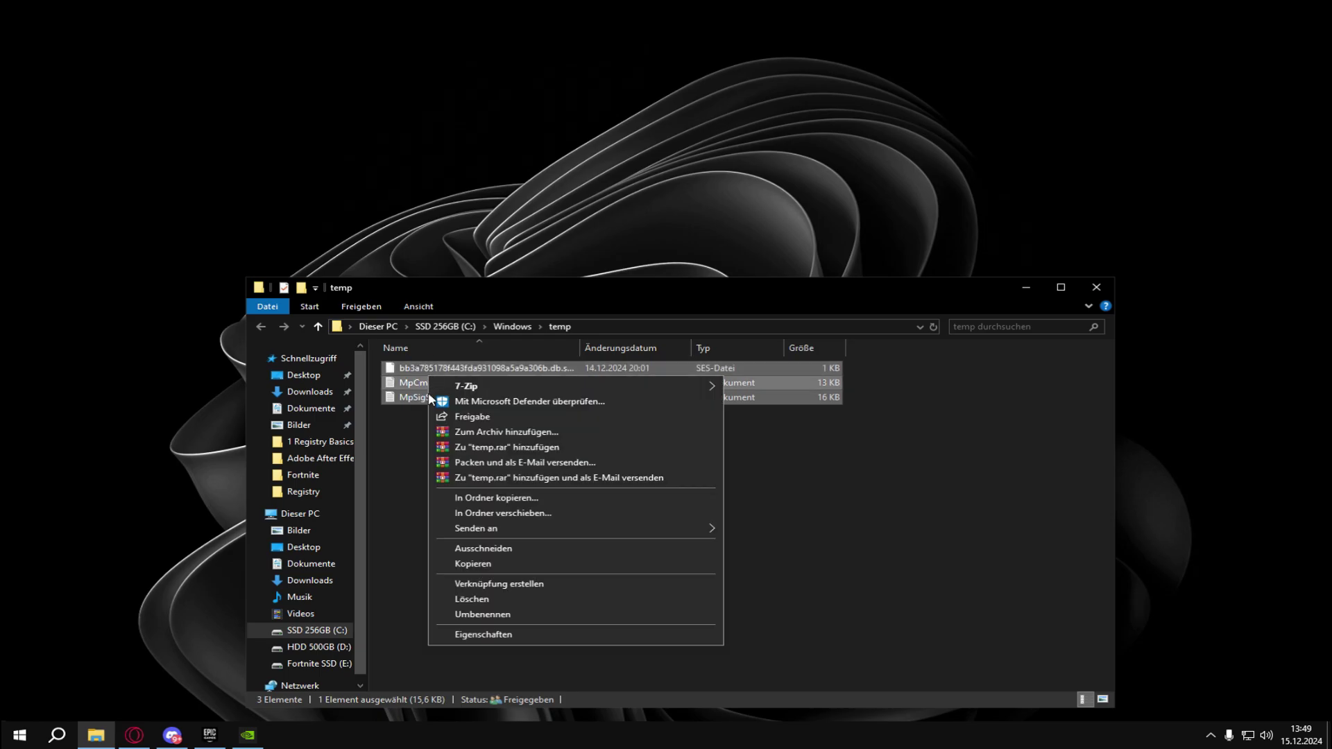
{"action": "left_click", "coordinate": [486, 606]}
{"action": "left_click", "coordinate": [1104, 291]}
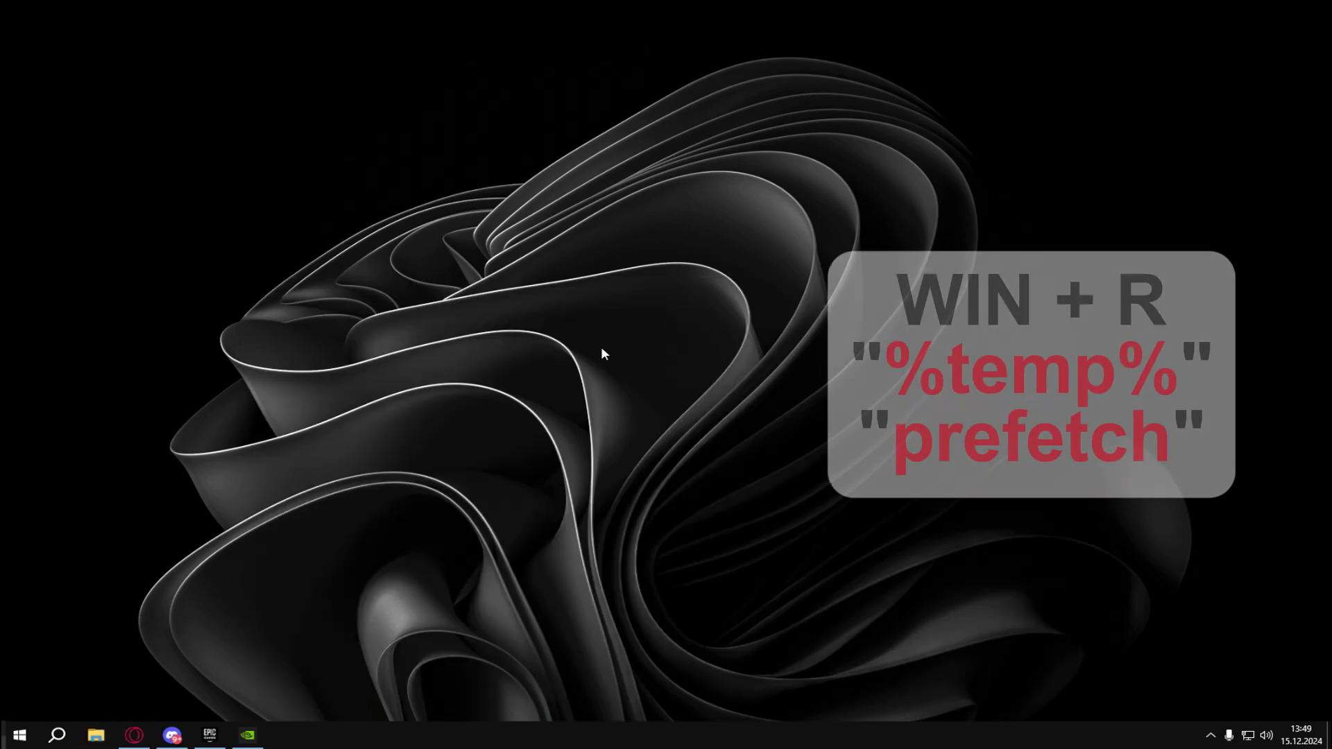
Open %TEMP%, delete everything not in use, leaving 29 items, and close the window
{"action": "key", "text": "super+r"}
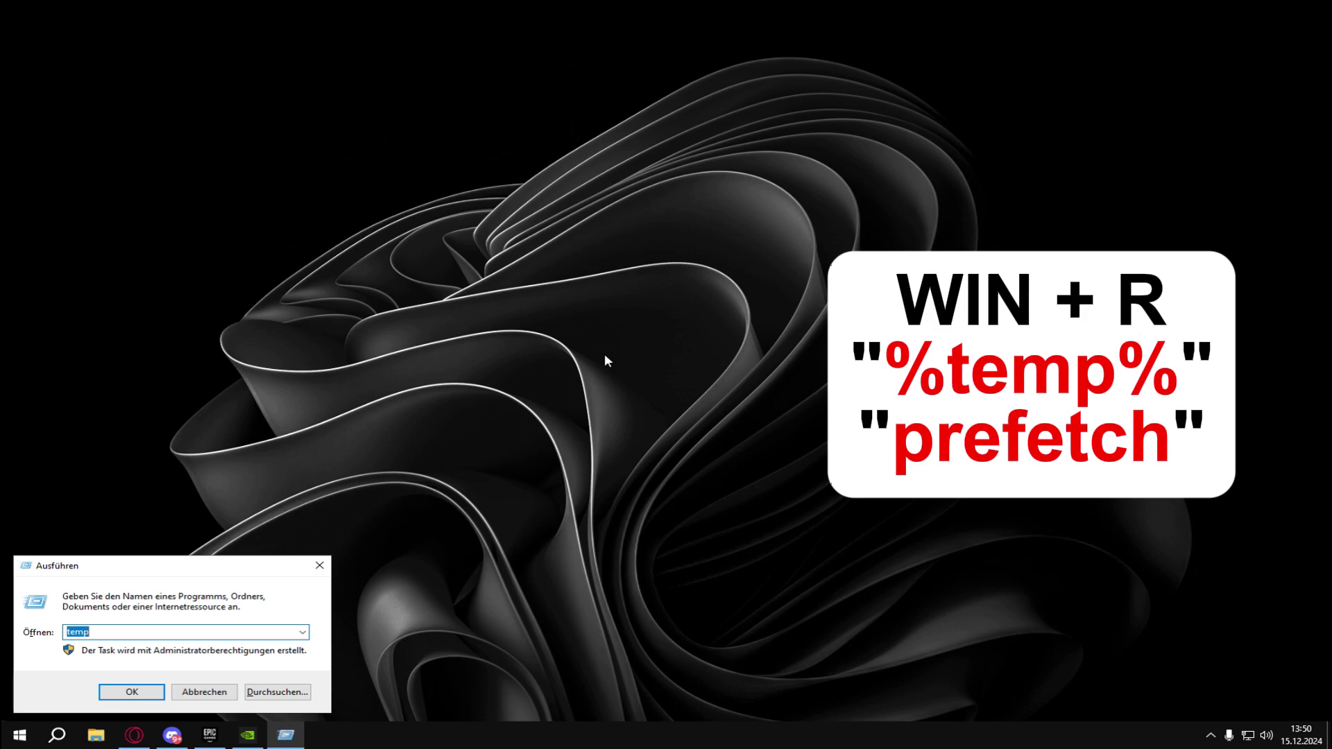
{"action": "key", "text": "BackSpace"}
{"action": "type", "text": "%"}
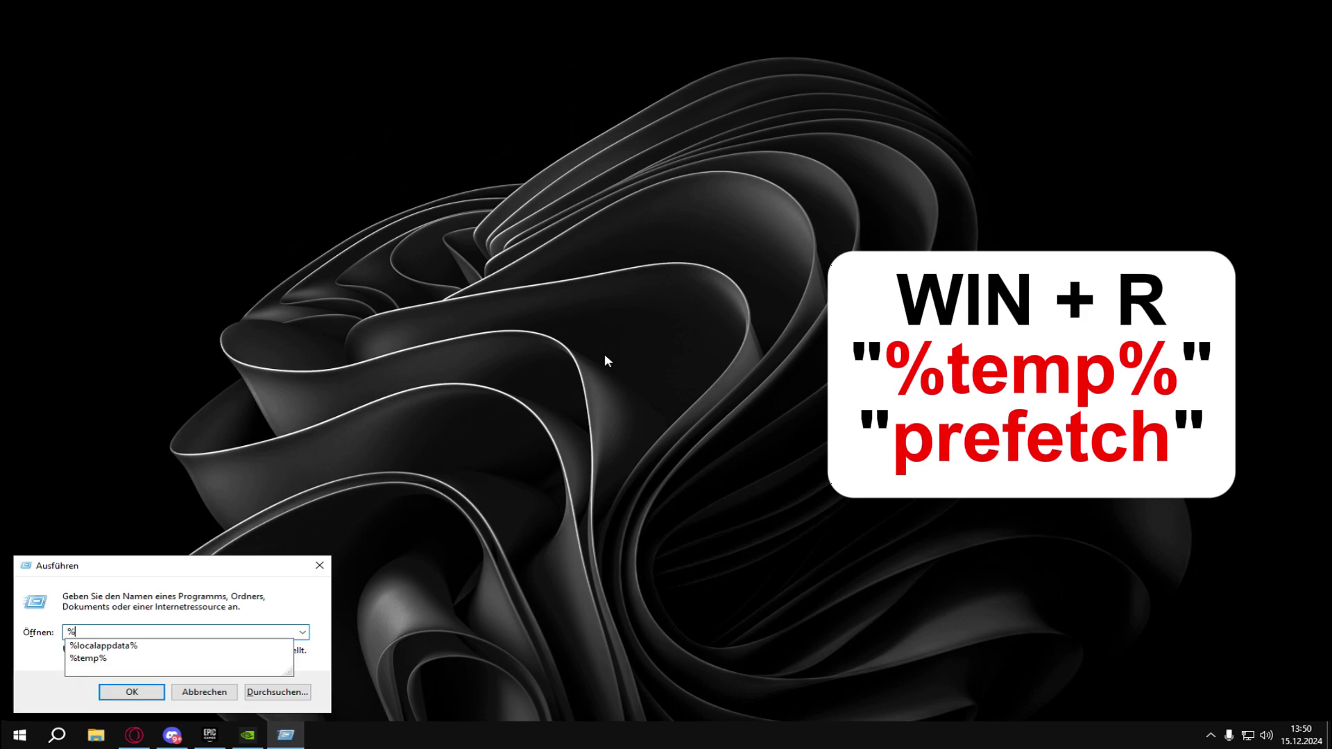
{"action": "type", "text": "TEMP%"}
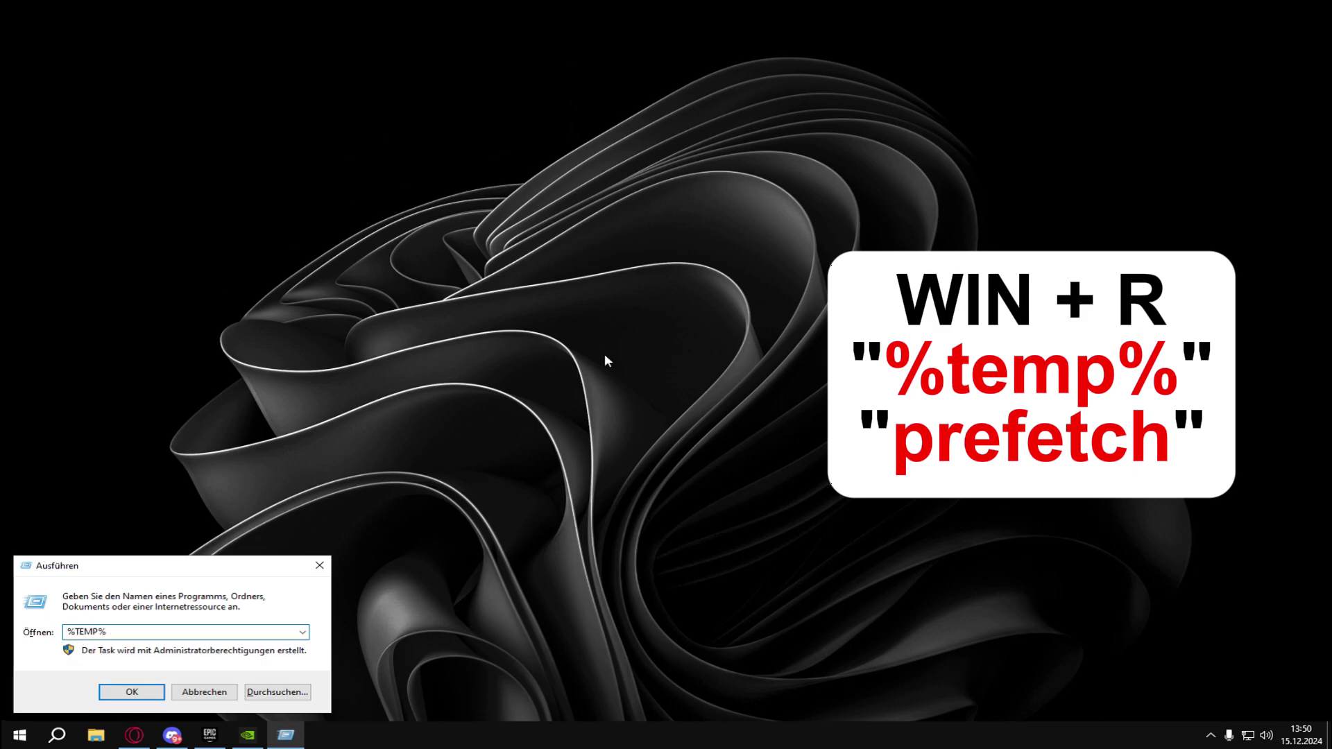
{"action": "key", "text": "Return"}
{"action": "key", "text": "ctrl+a"}
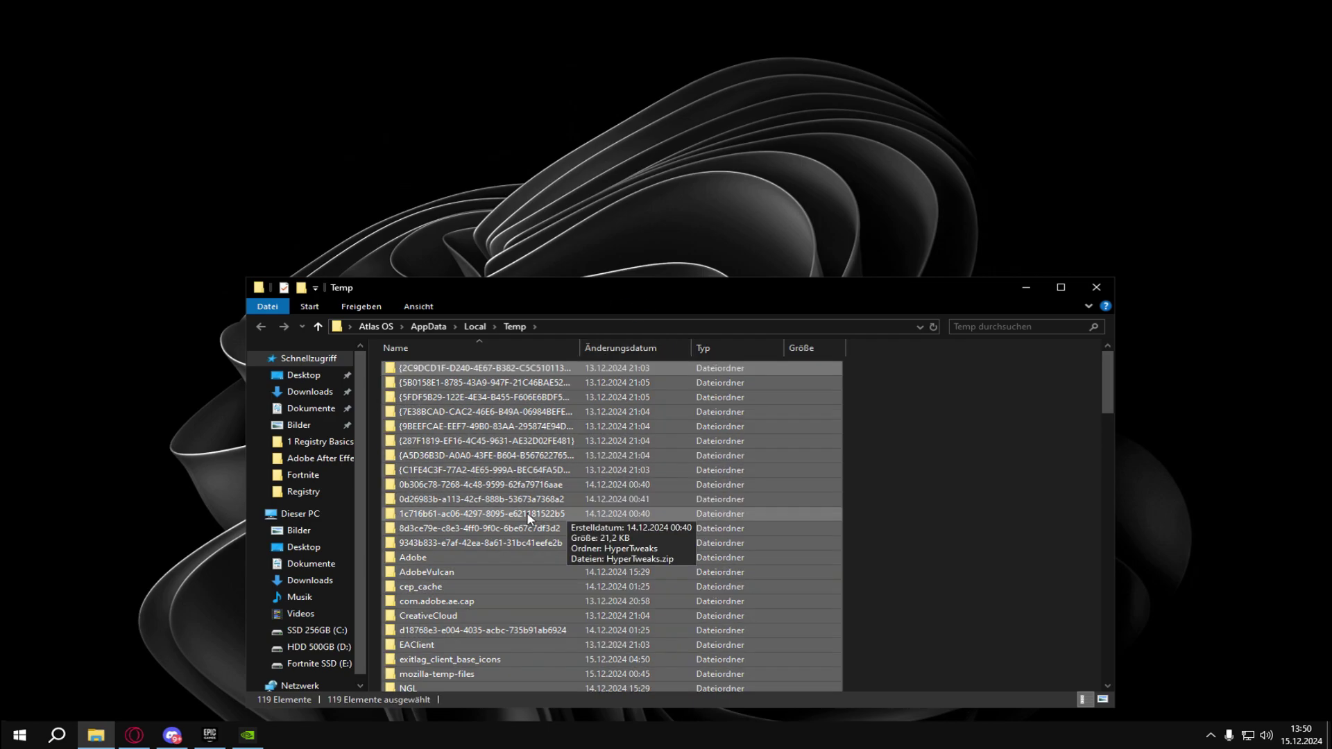
{"action": "right_click", "coordinate": [527, 517]}
{"action": "left_click", "coordinate": [578, 475]}
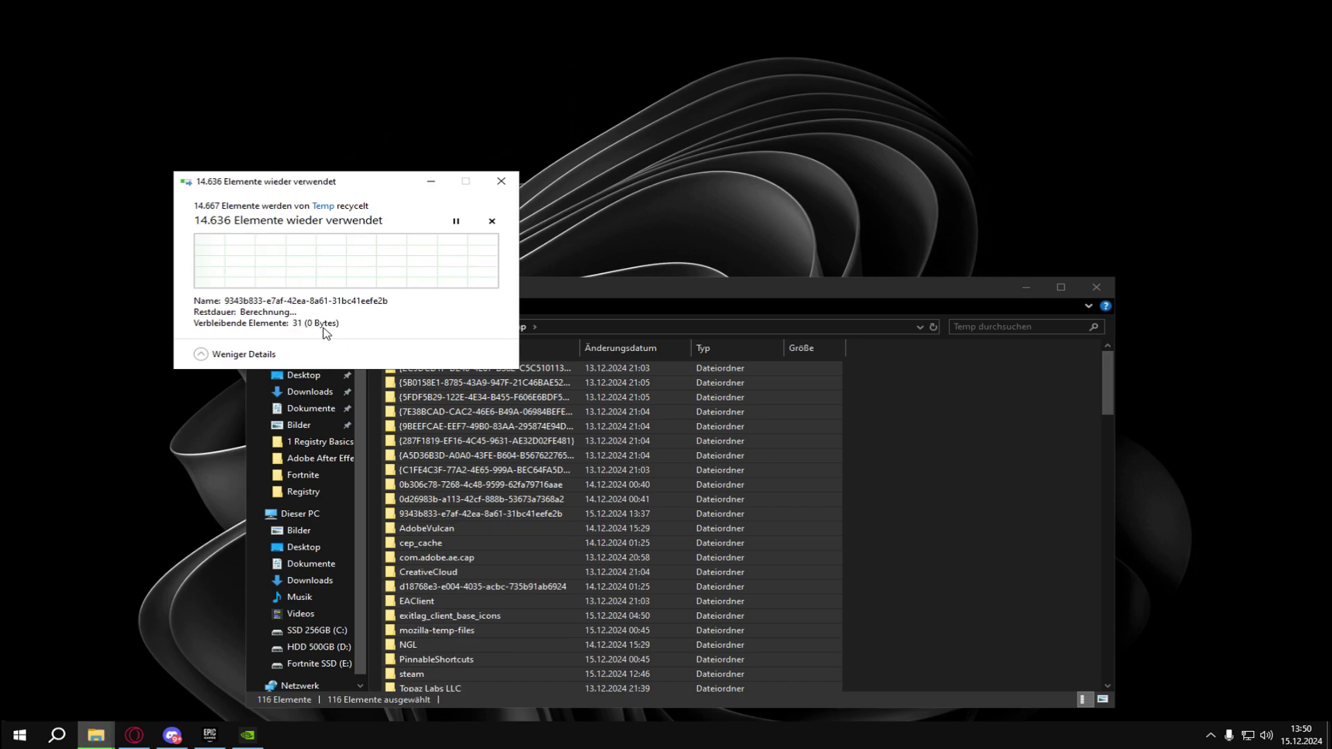
{"action": "left_click", "coordinate": [361, 331]}
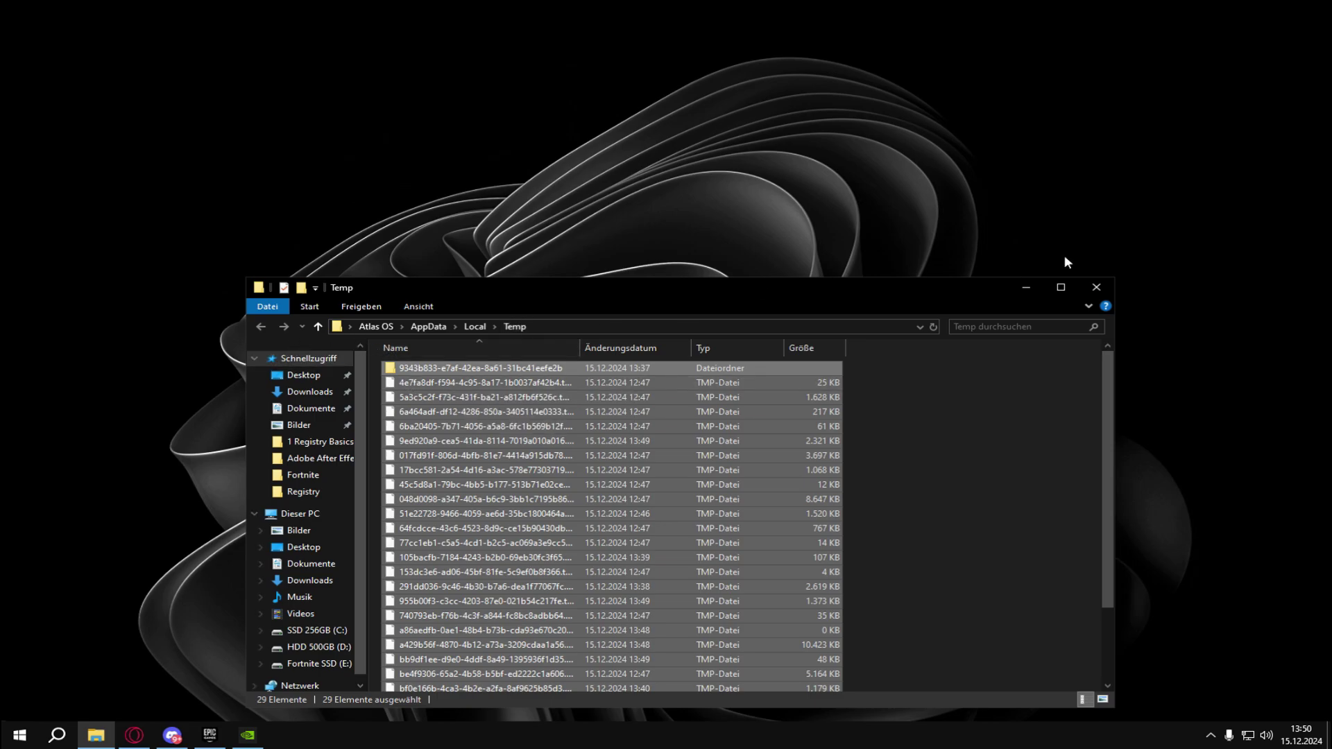
{"action": "left_click", "coordinate": [1096, 288]}
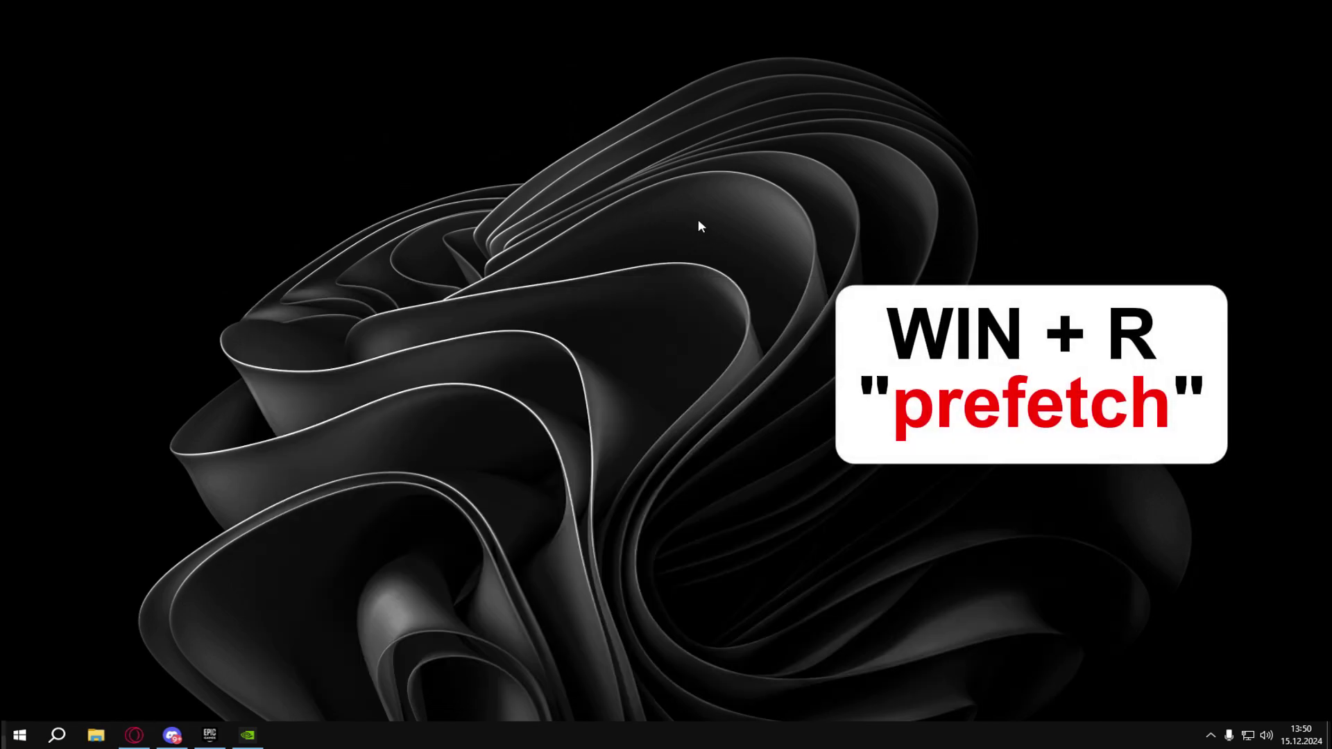
Open C:\Windows\Prefetch by running 'prefetch' from the Run box
{"action": "key", "text": "super+r"}
{"action": "key", "text": "BackSpace"}
{"action": "type", "text": "p"}
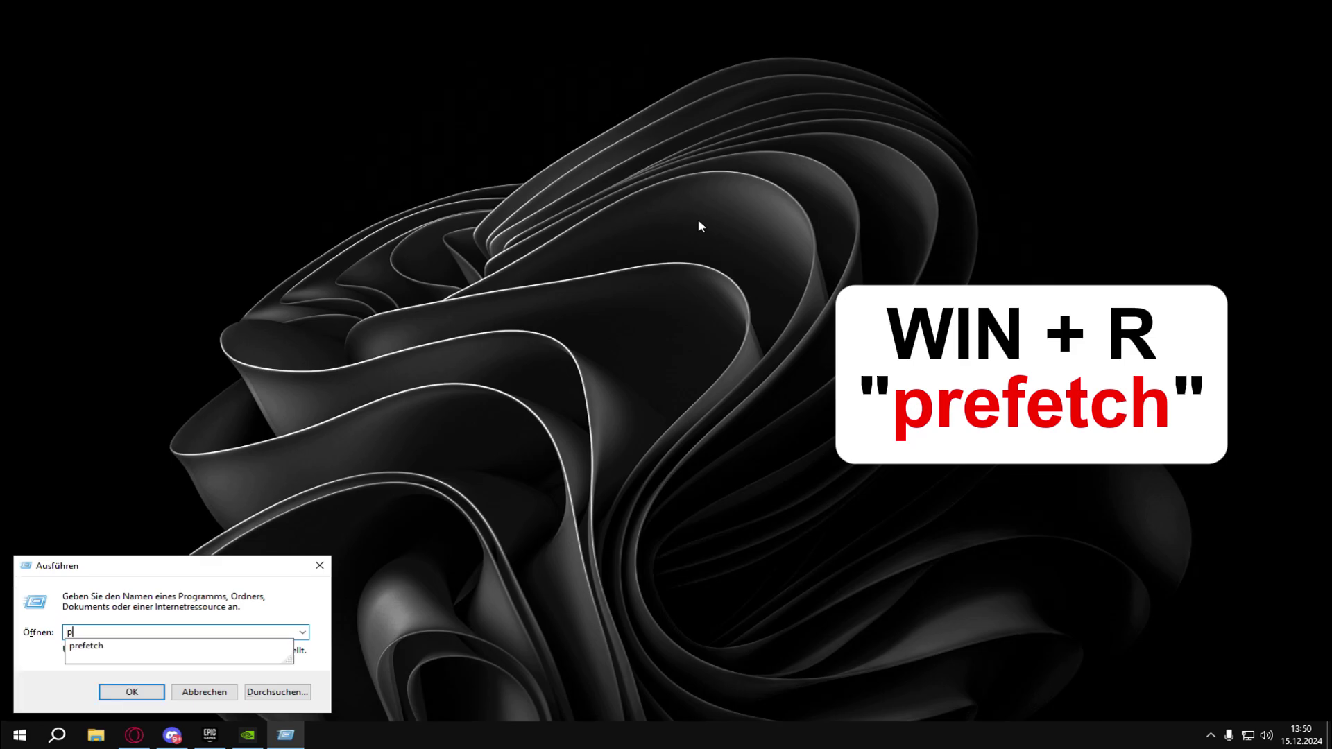
{"action": "type", "text": "refetch"}
{"action": "key", "text": "Return"}
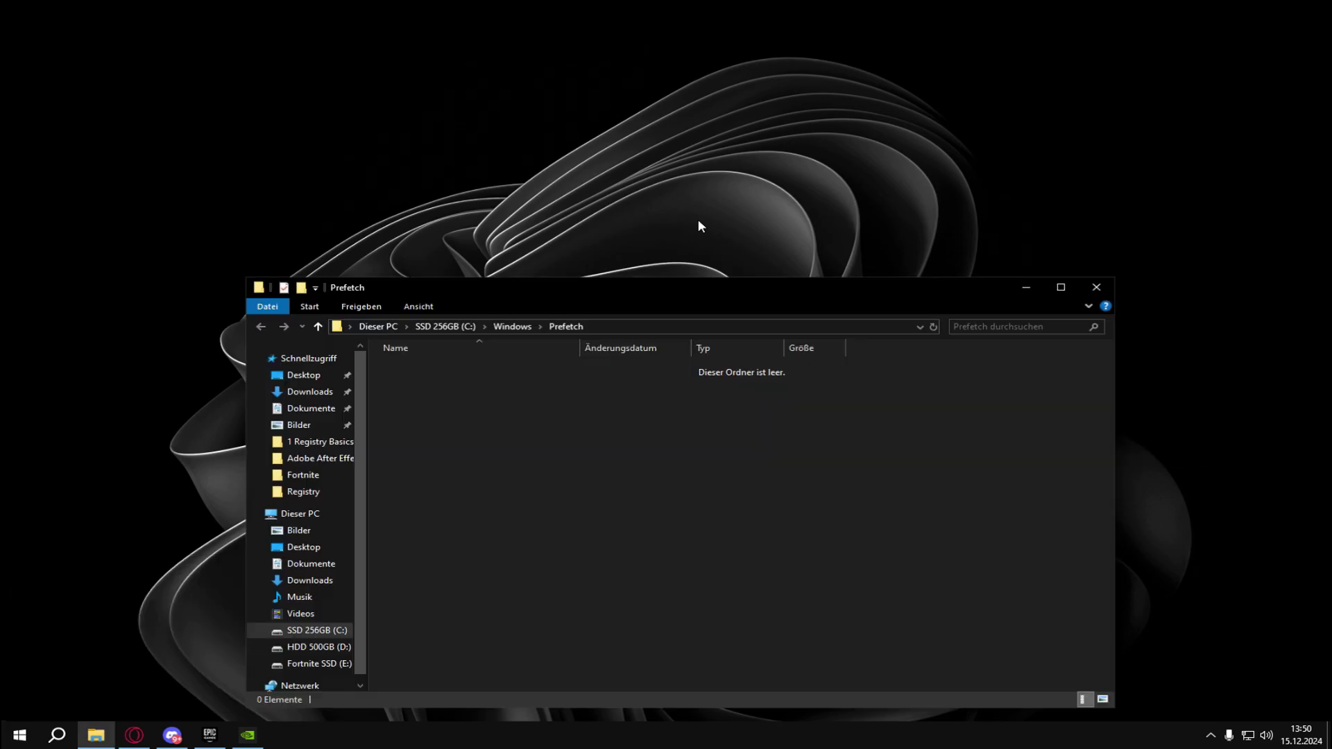